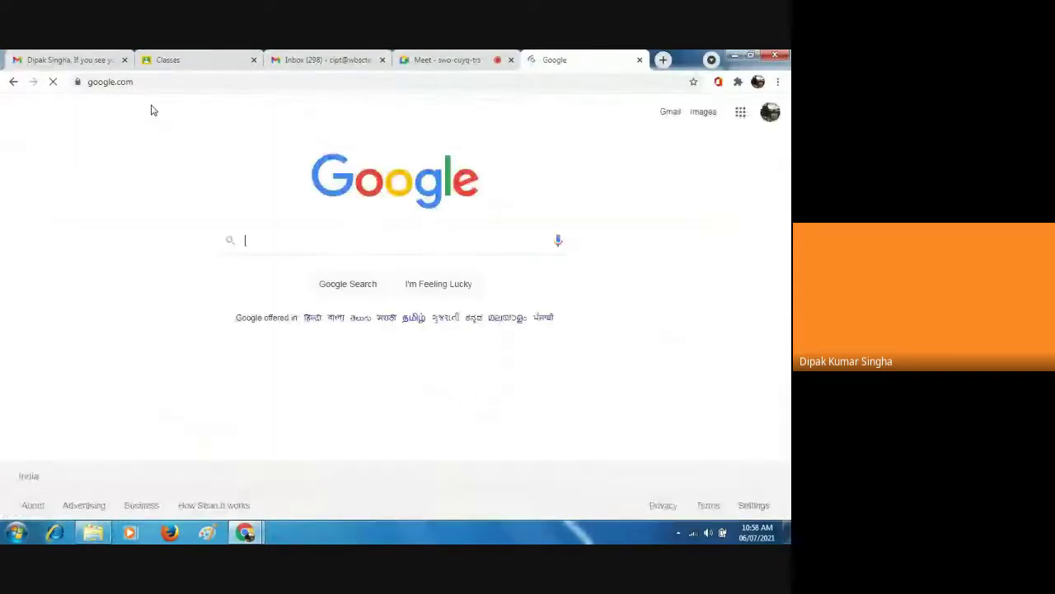
Search Google for 'wbscte' and open the West Bengal State Council website from the results.
type("WS")
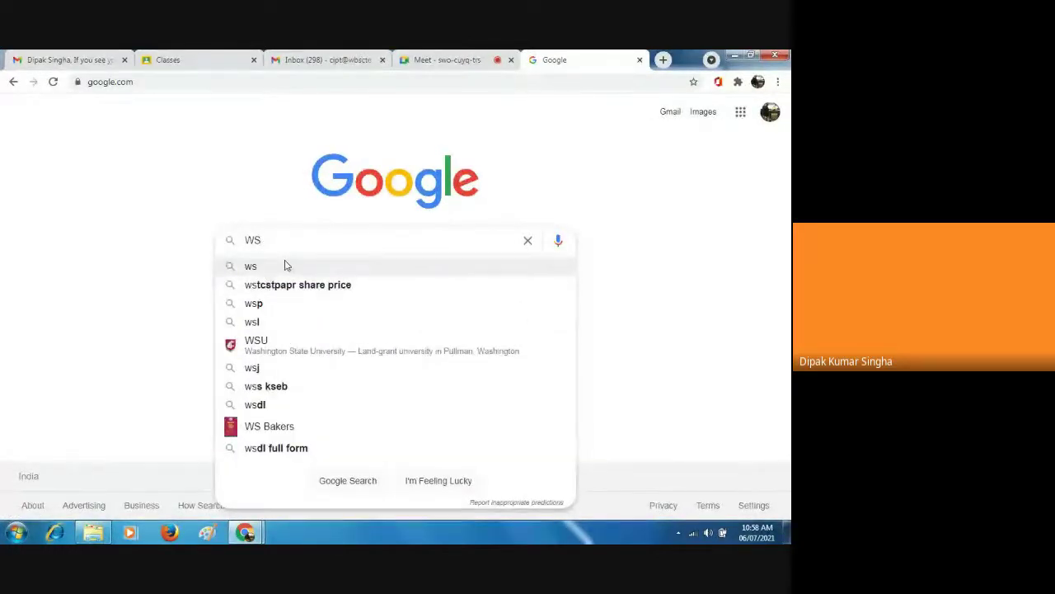
key("BackSpace")
type("B")
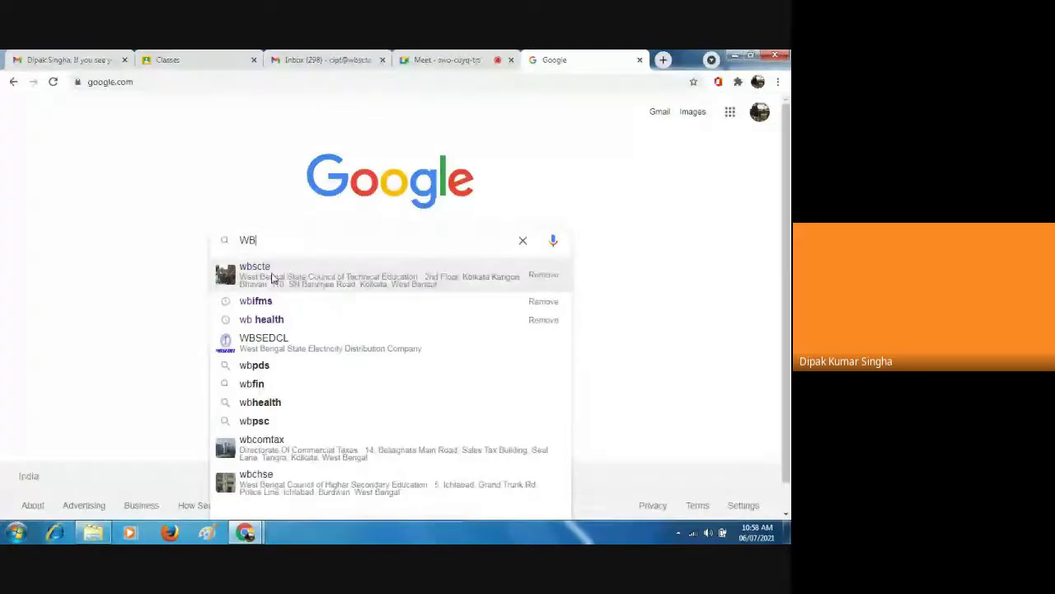
left_click(269, 273)
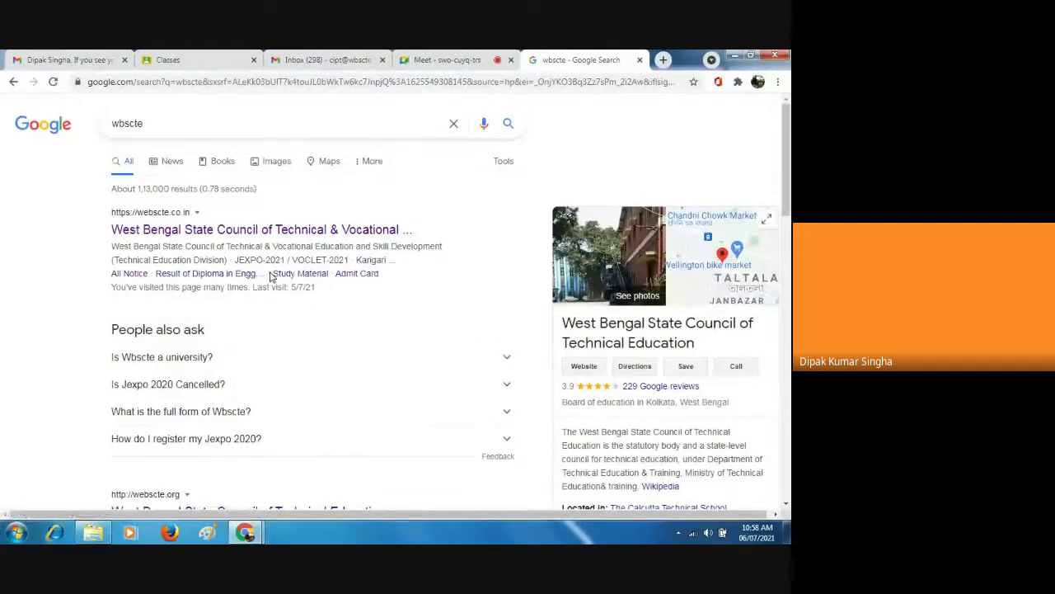
left_click(221, 231)
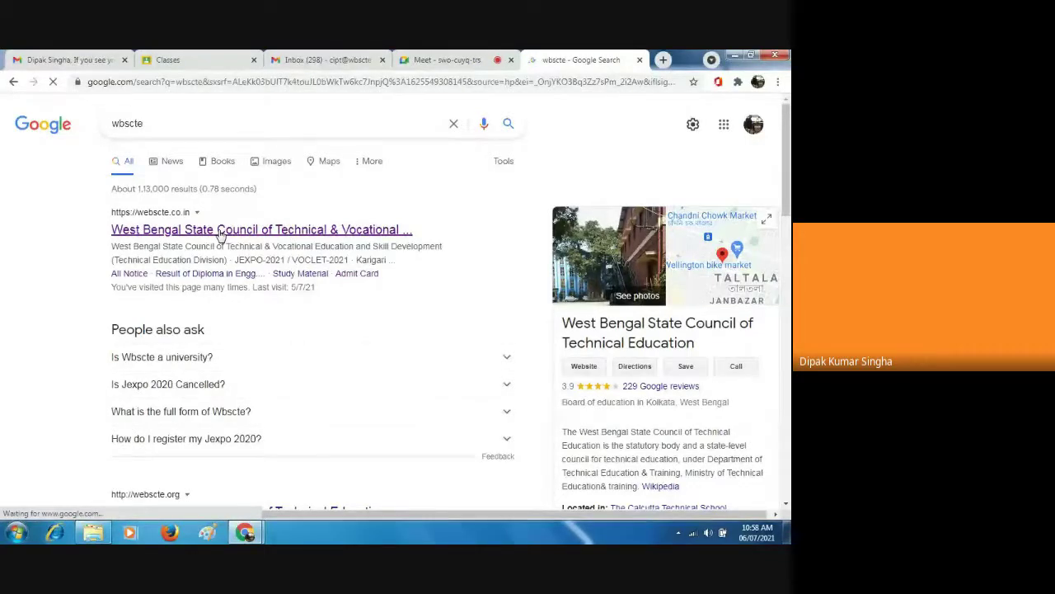
left_click(220, 231)
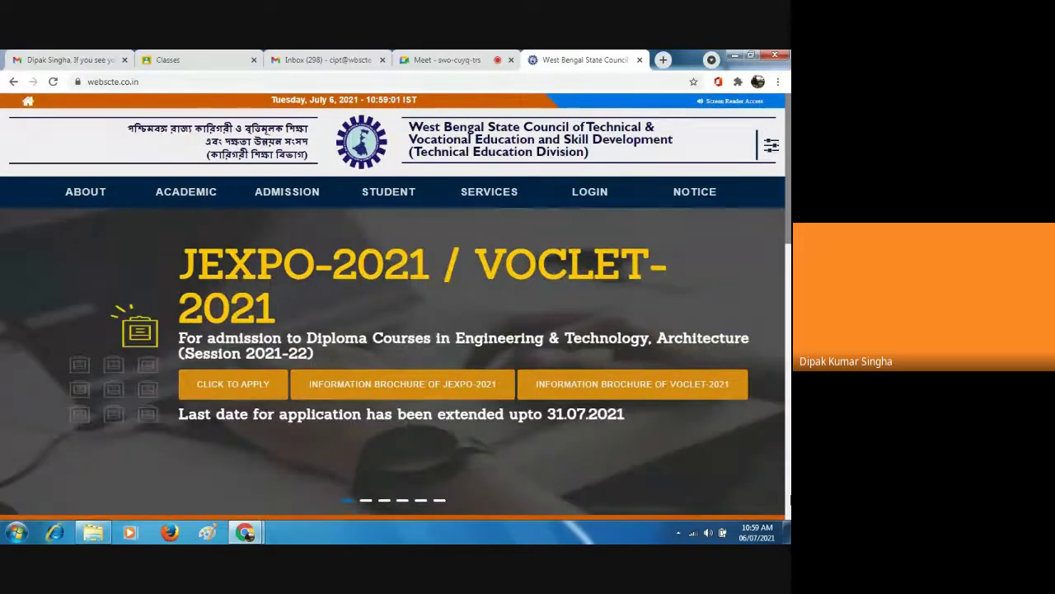
Scroll the WBSCTE home page down to the Examination in Online Mode (July 2021) 'Click to Apply' notice.
scroll(340, 269, "down", 5)
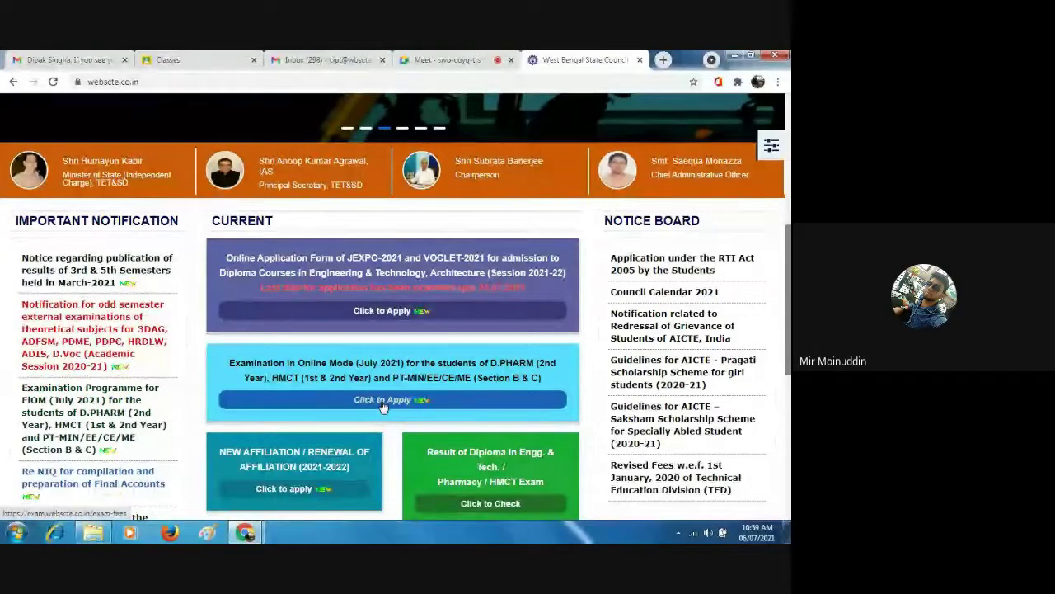
Open the Examination in Online Mode application page and search the student's registration number.
left_click(381, 402)
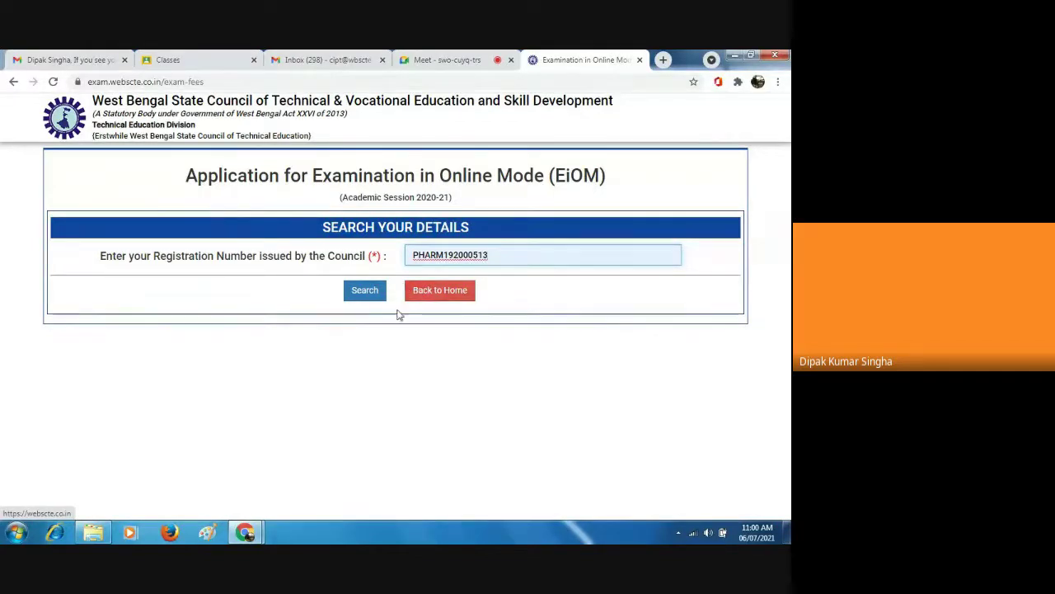
left_click(366, 295)
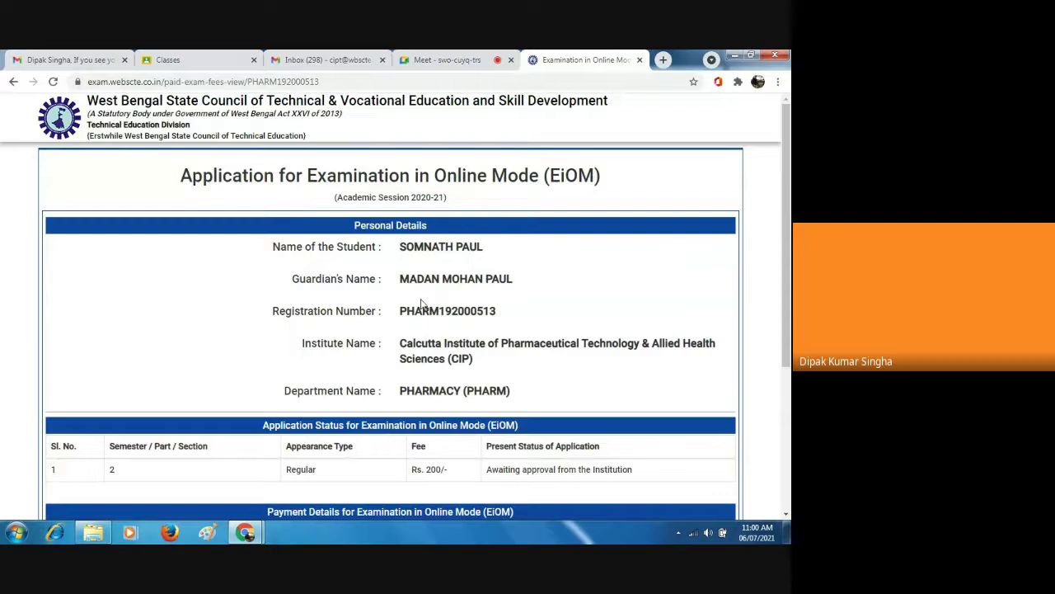
Scroll through the application to Payment Details showing Rs. 200/- paid via UPI_ICICI.
left_click(785, 516)
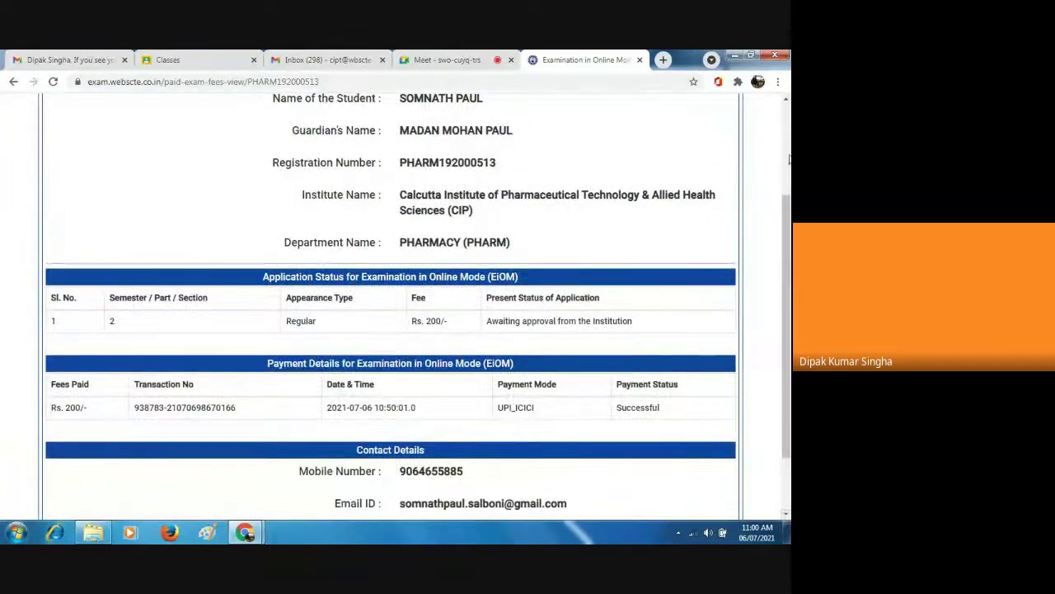
left_click(786, 110)
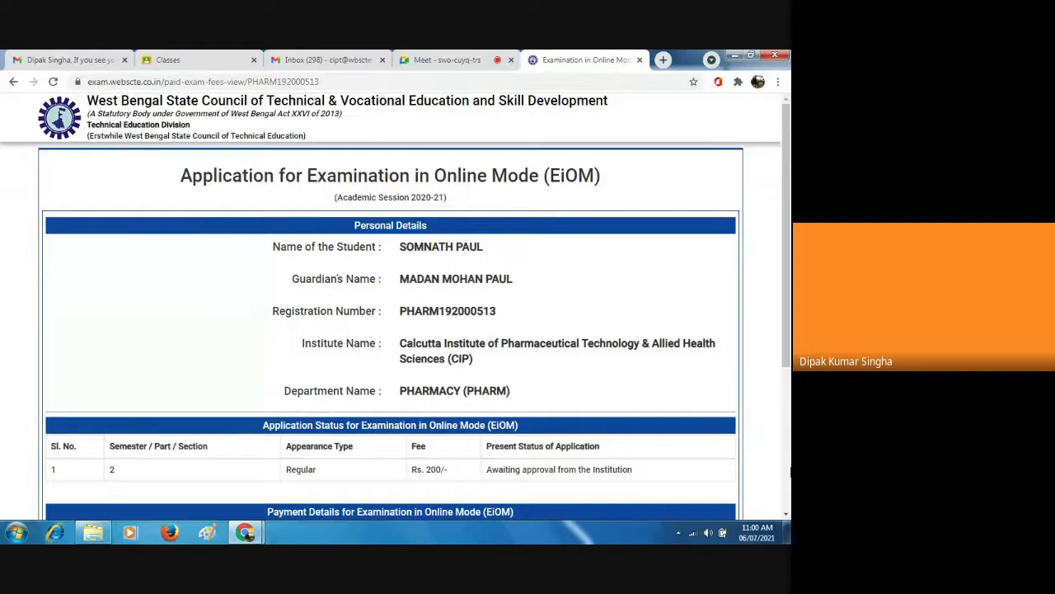
left_click(787, 518)
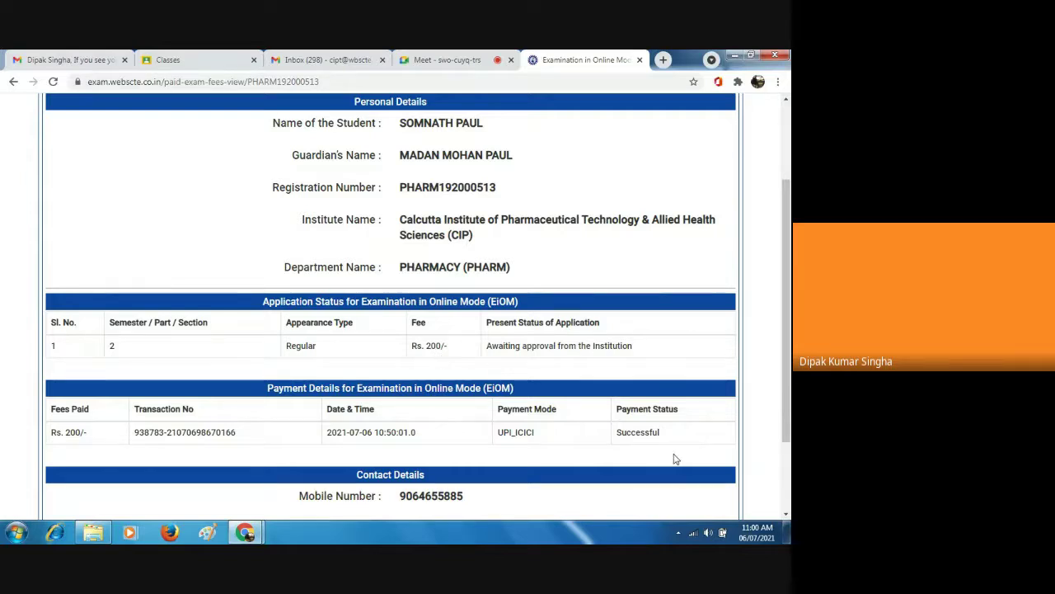
left_click(786, 515)
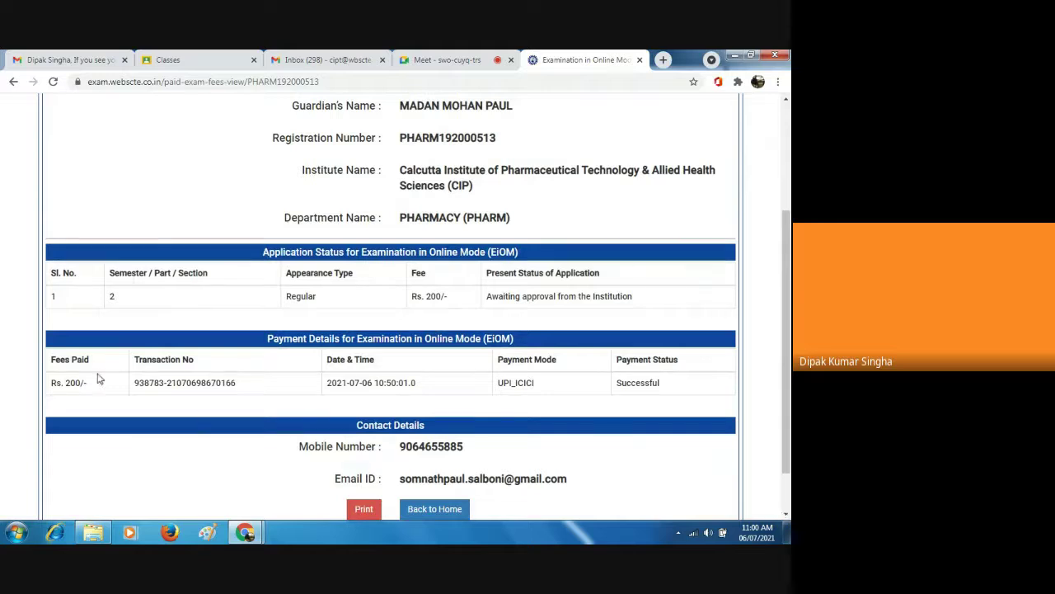
left_click(786, 515)
left_click(786, 515)
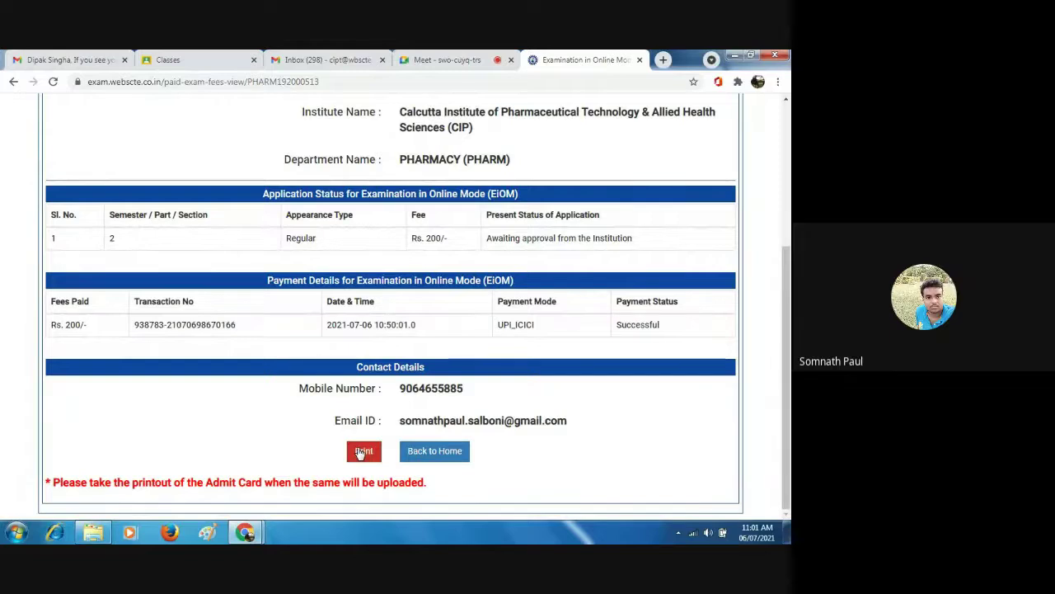
Print the application summary with Destination 'Save as PDF' and confirm Save.
left_click(359, 452)
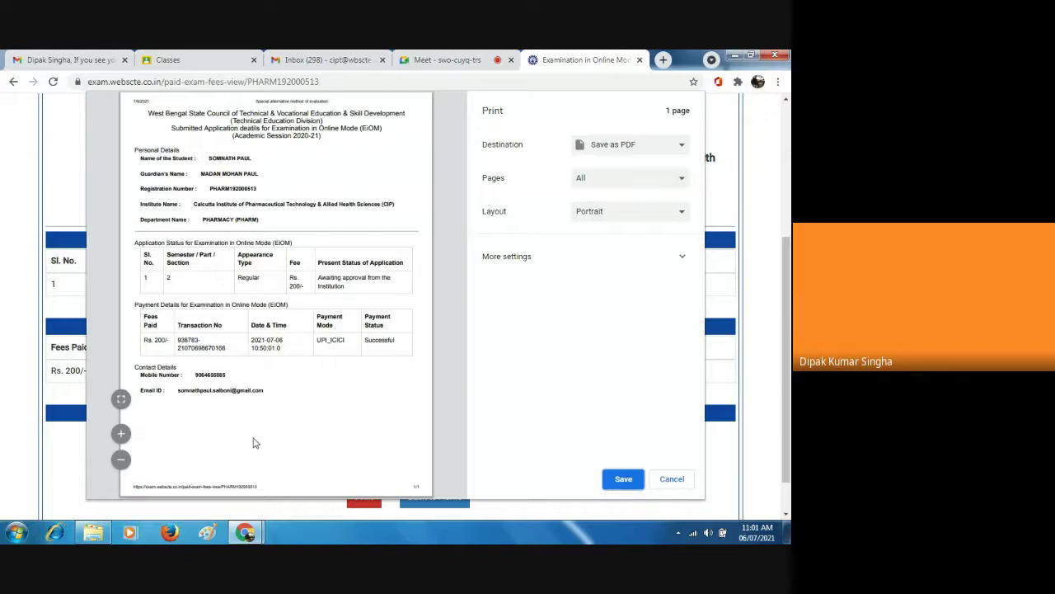
left_click(623, 485)
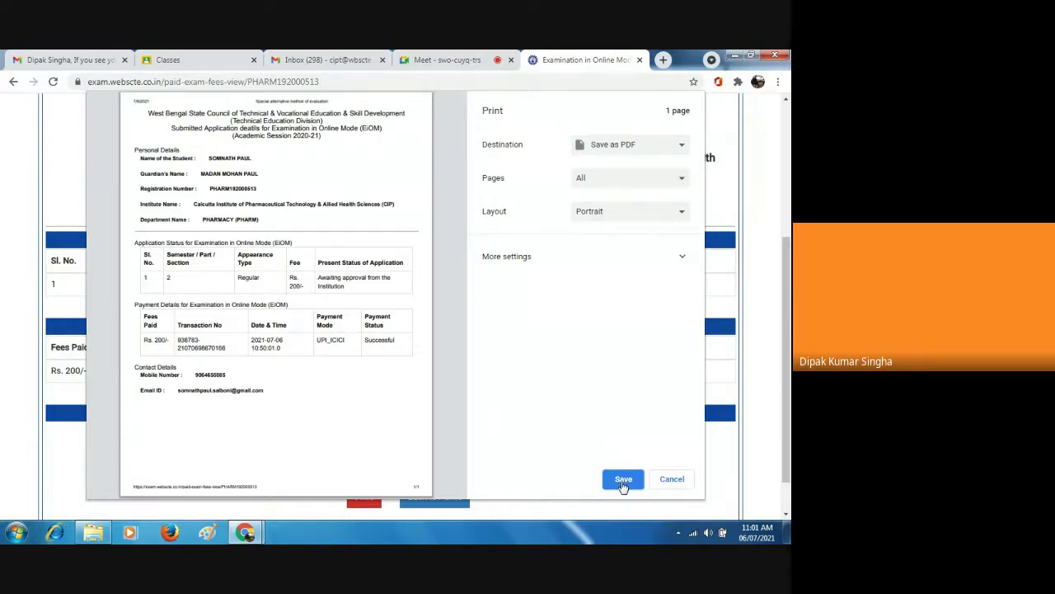
left_click(623, 481)
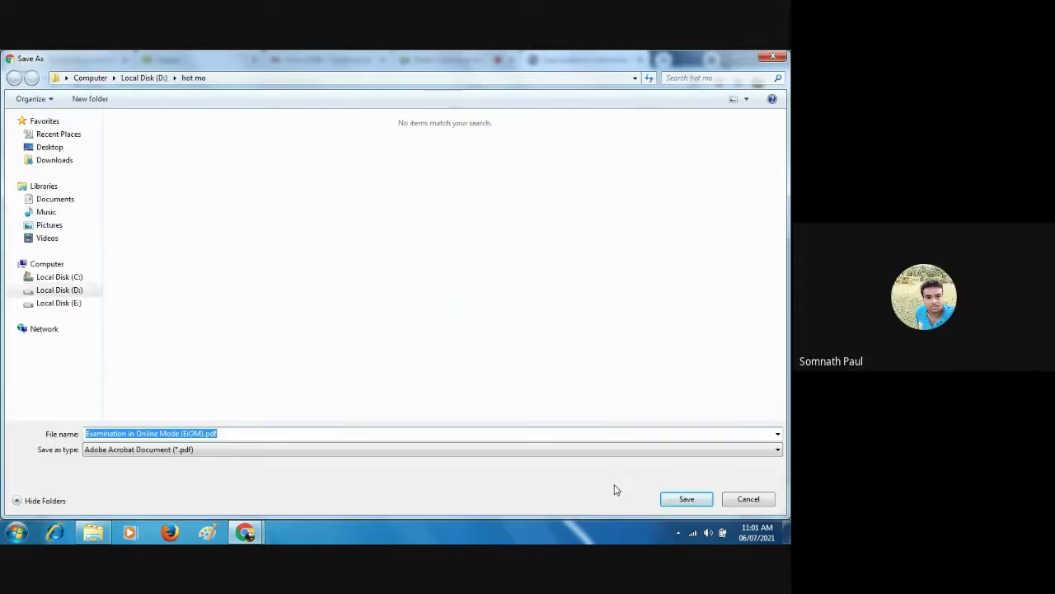
Save 'Examination in Online Mode (EIOM).pdf' to the Desktop, prefixed with the student's first name.
left_click(50, 148)
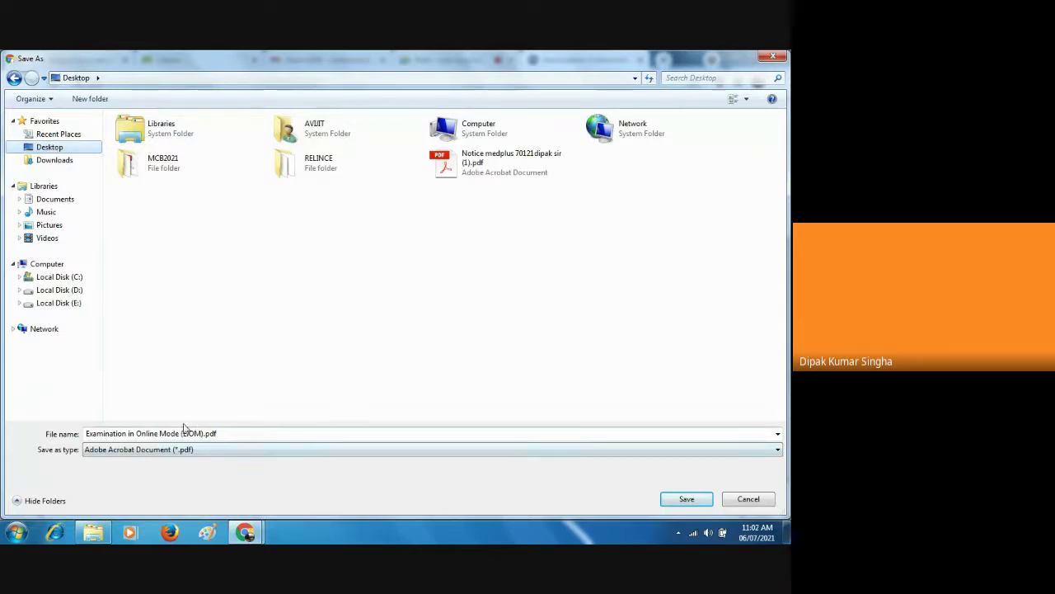
left_click(86, 434)
left_click(85, 433)
type("SOMN")
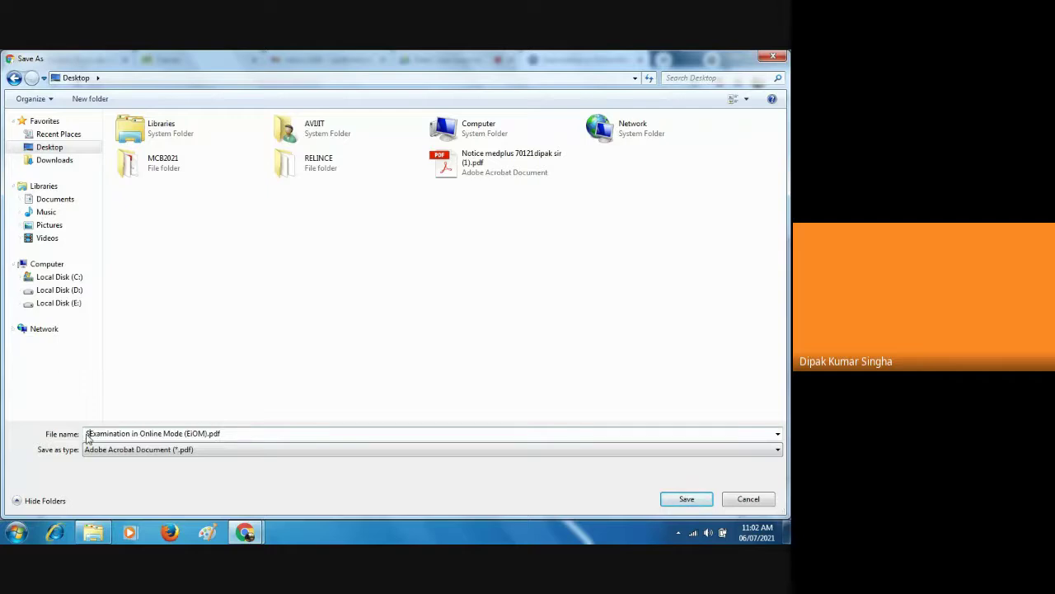
type("ATH")
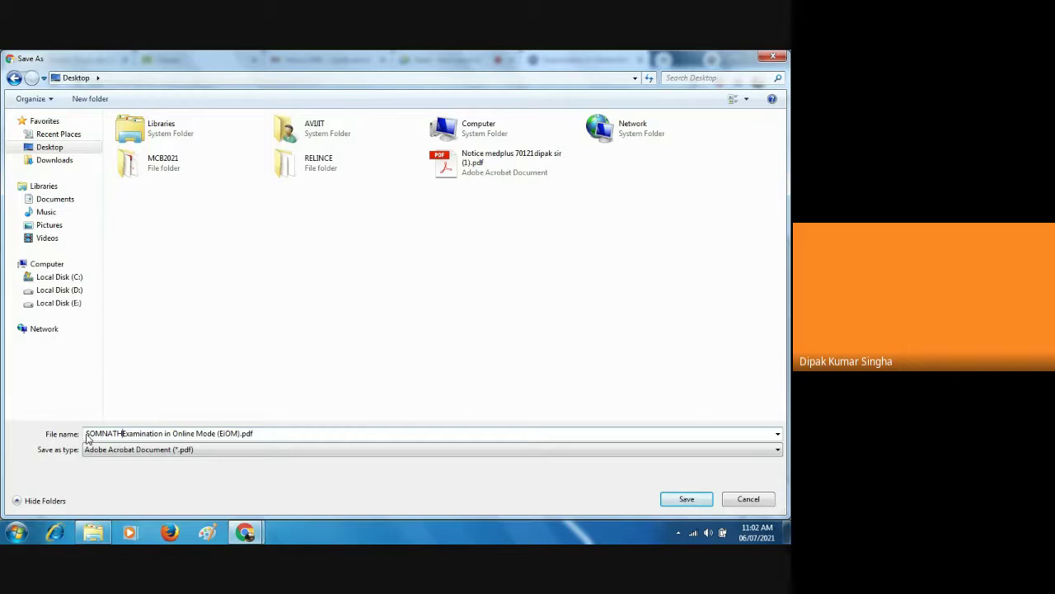
left_click(691, 501)
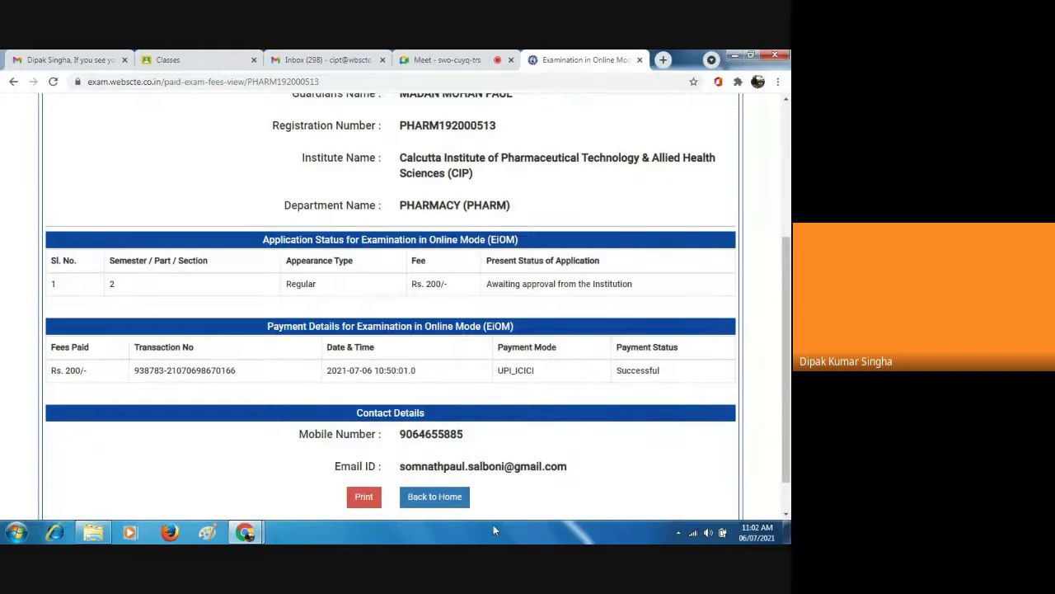
Go back to the registration search, autofill the previous registration number, and switch to Meet.
left_click(443, 501)
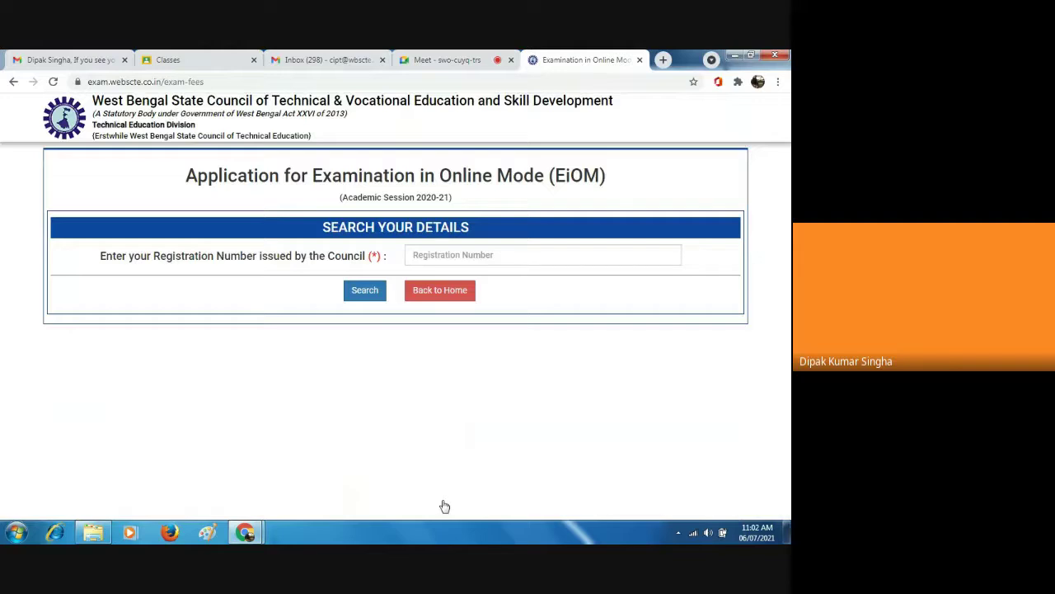
left_click(422, 258)
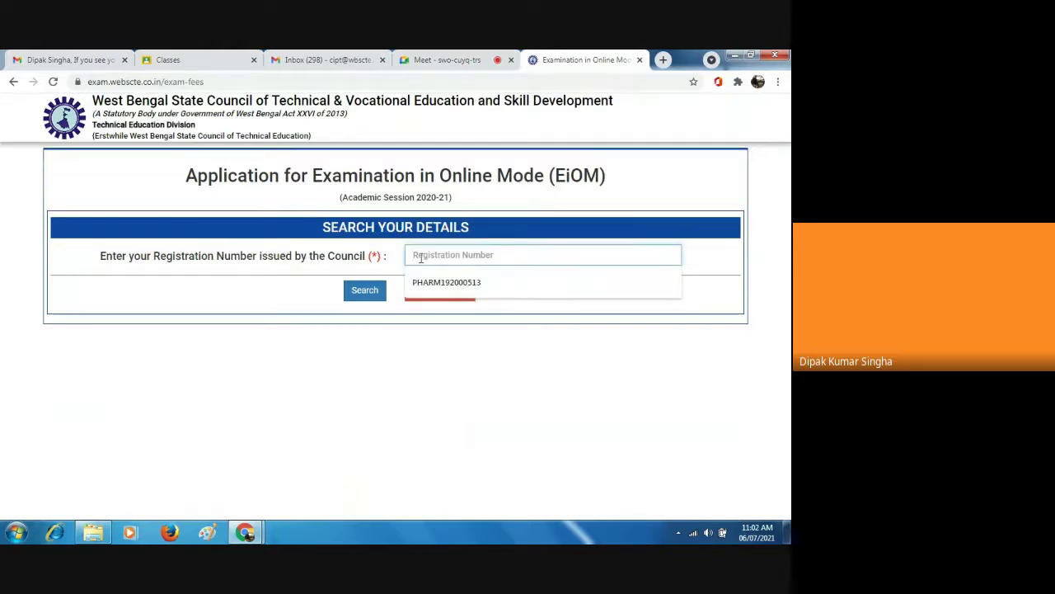
left_click(450, 283)
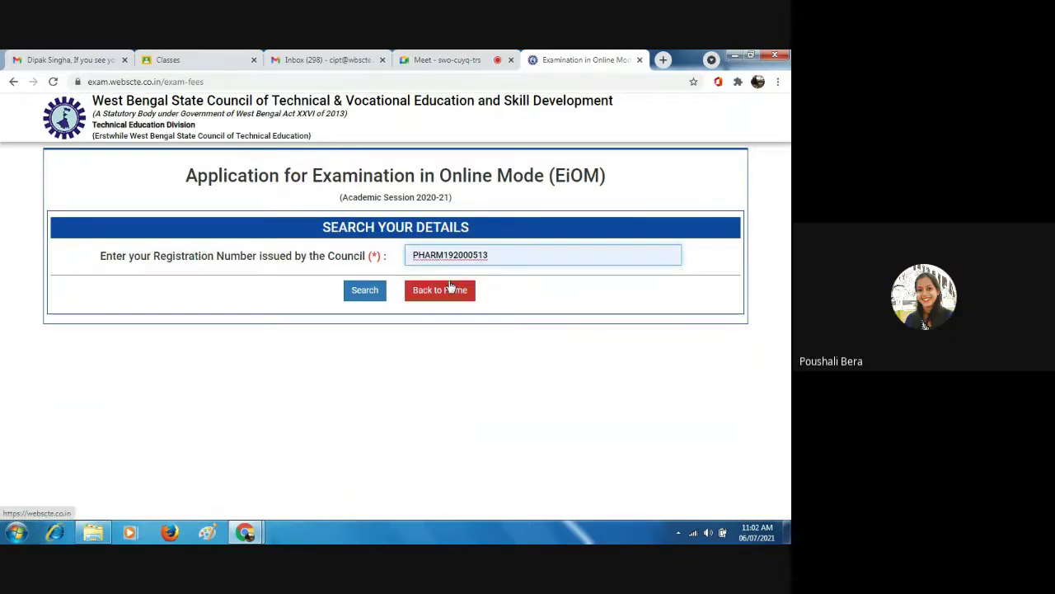
left_click(442, 64)
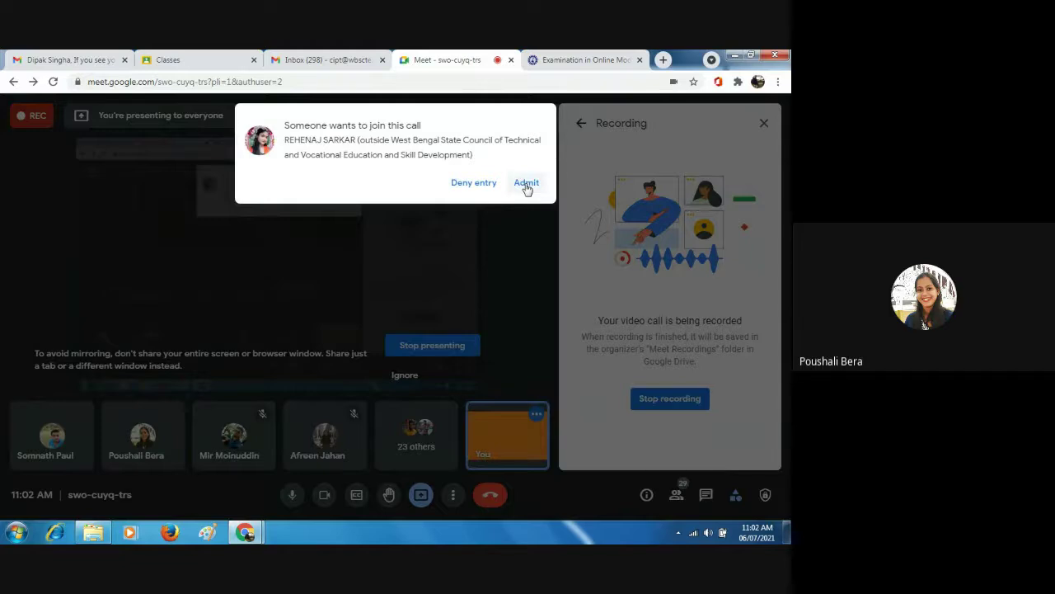
Admit the waiting participant, ignore the screen-mirroring warning, and return to the EiOM tab.
left_click(526, 185)
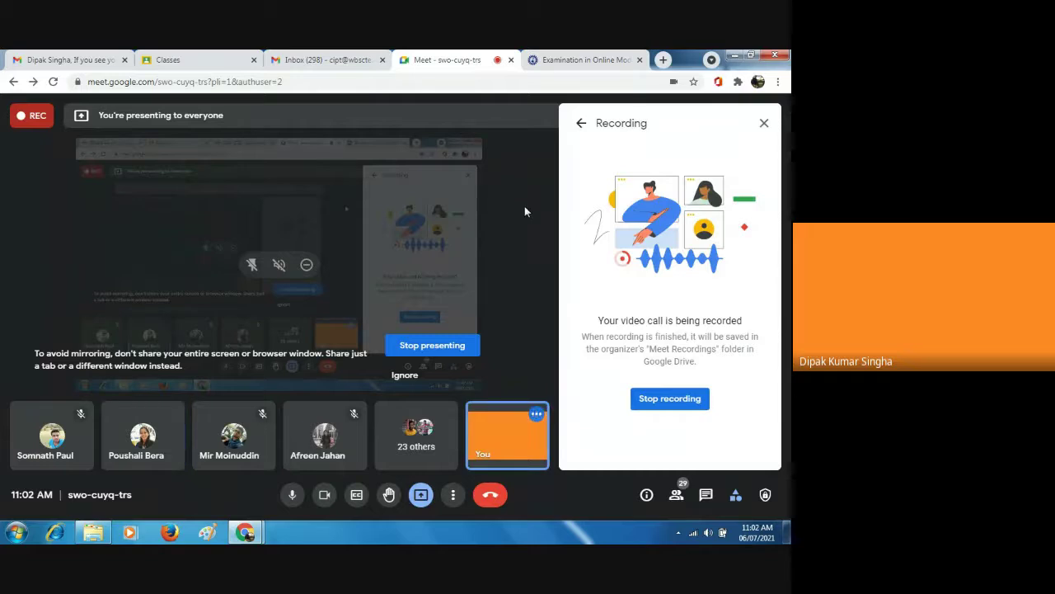
left_click(401, 376)
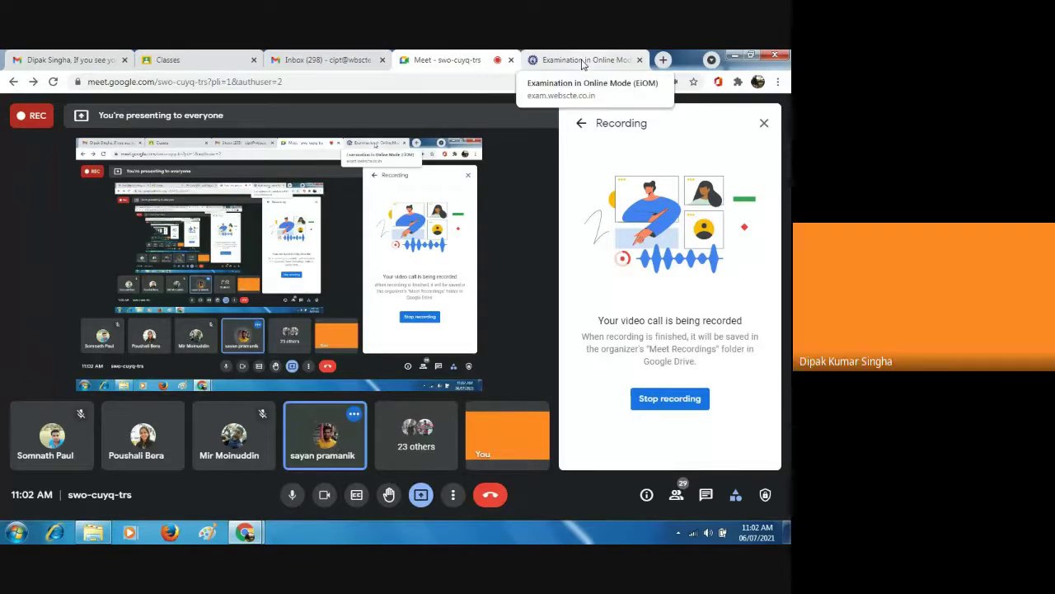
left_click(582, 61)
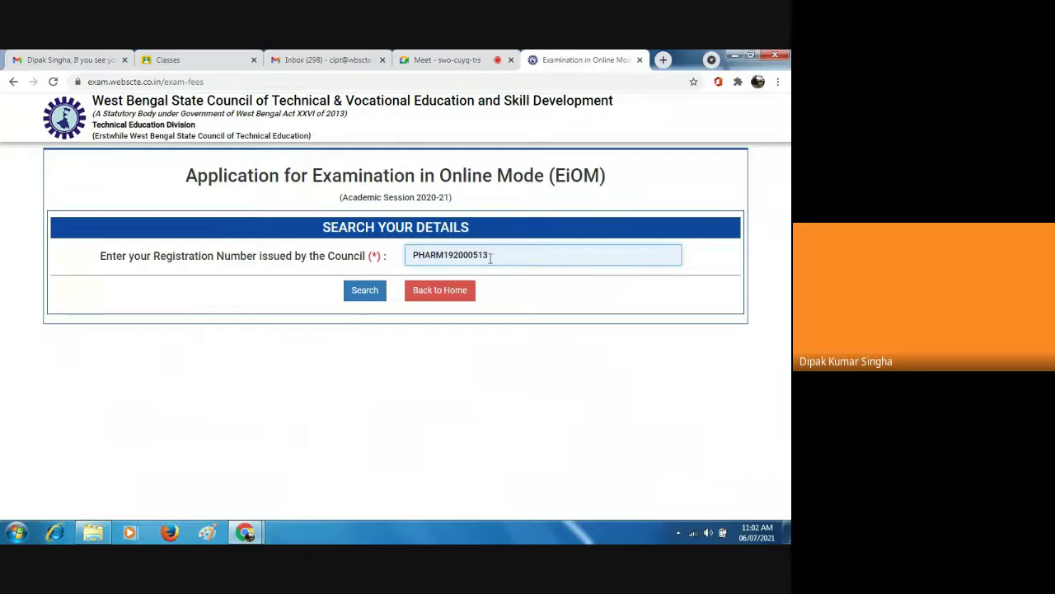
Look up the next student by changing the registration number's last digit to 2, then select 'I Agree'.
key("BackSpace")
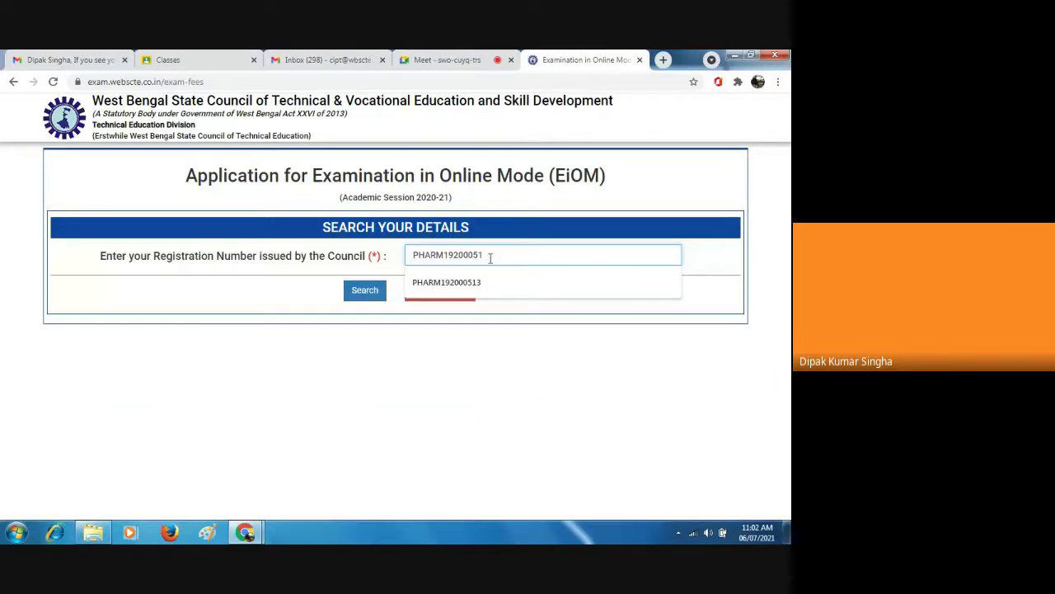
type("28")
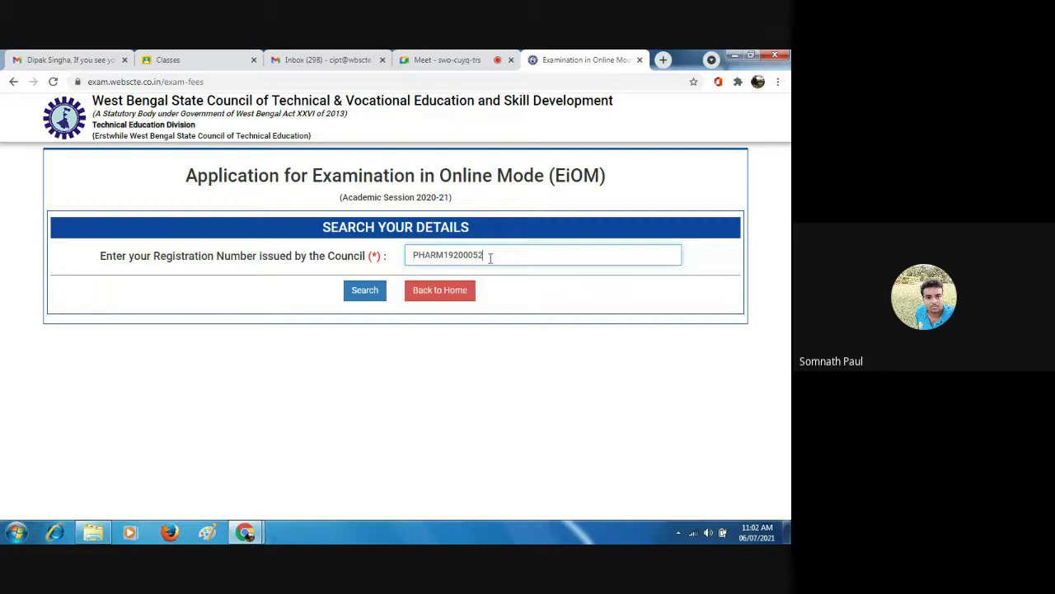
left_click(372, 291)
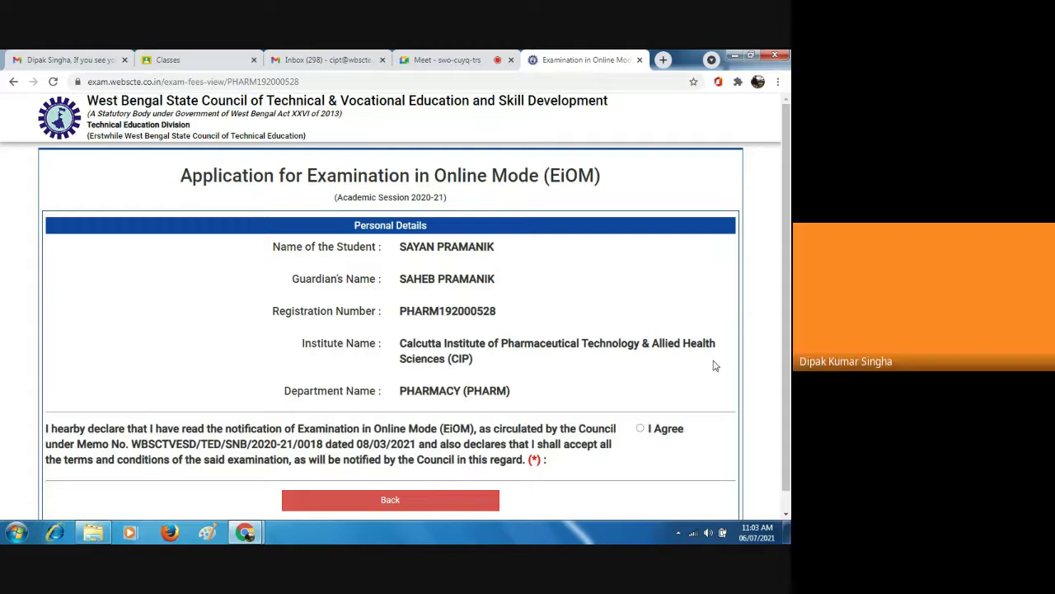
left_click(787, 513)
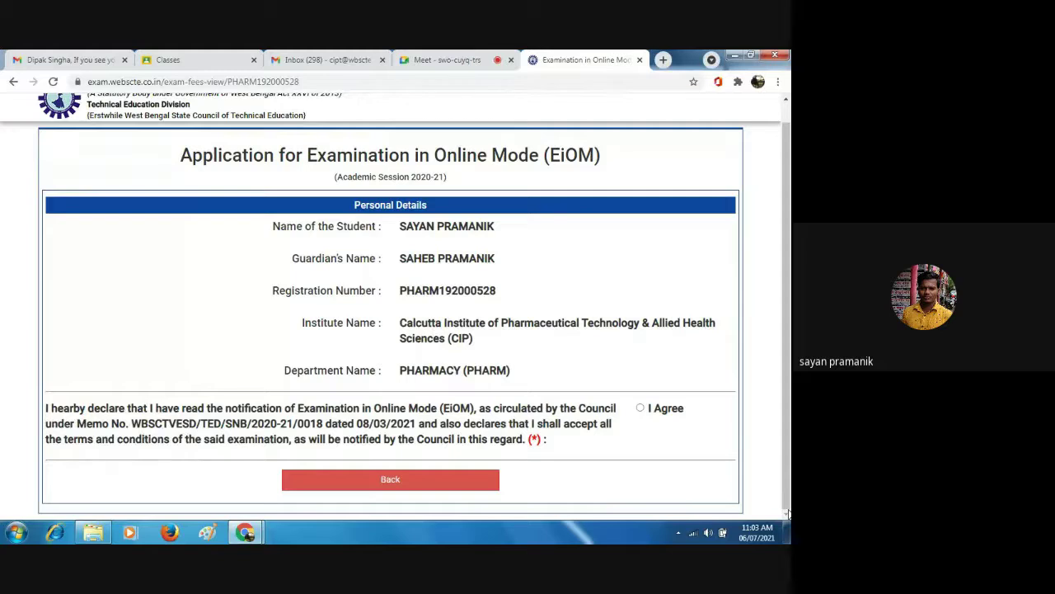
left_click(640, 409)
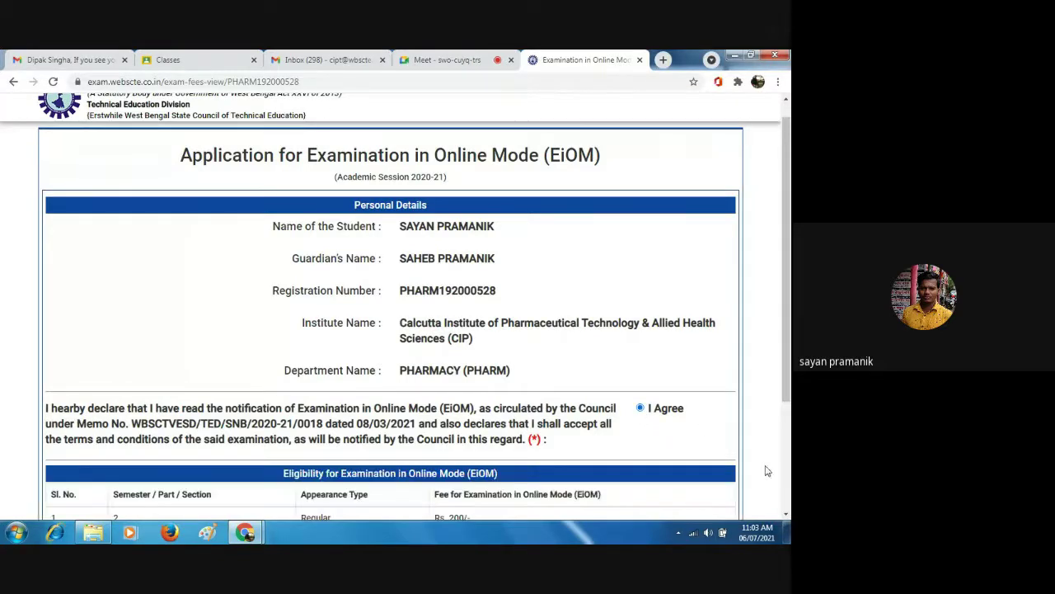
scroll(788, 513, "down", 2)
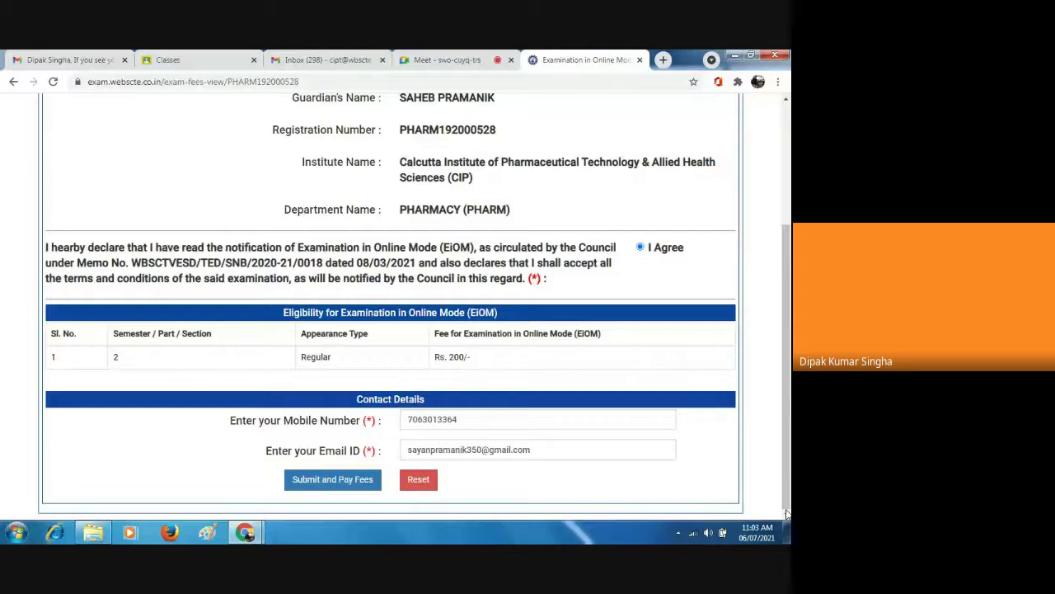
In Meet, use View all and Admit all for both waiting people, then return to the EiOM form.
left_click(453, 60)
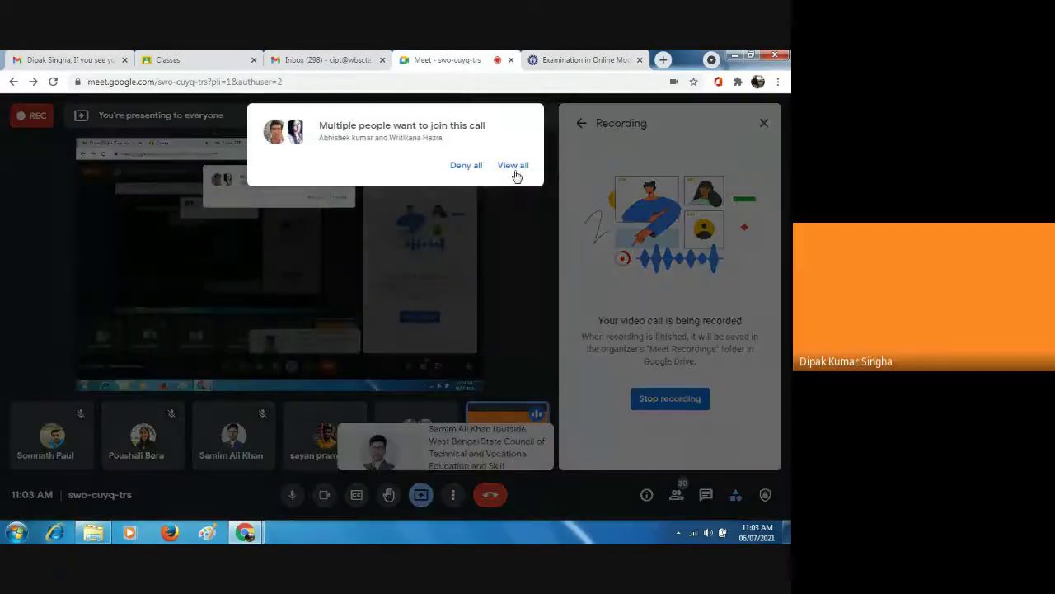
left_click(514, 166)
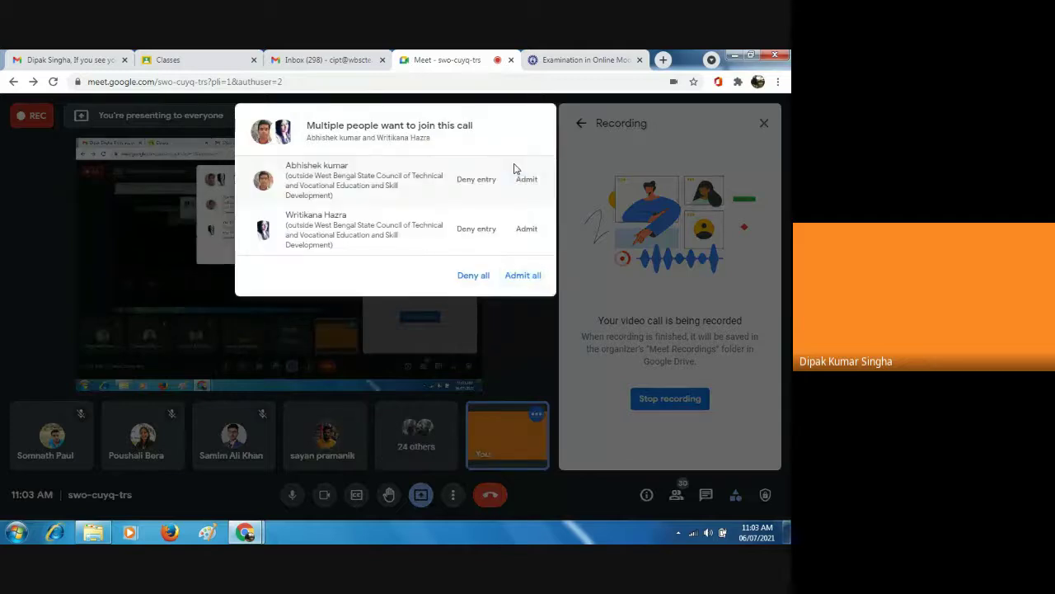
left_click(521, 276)
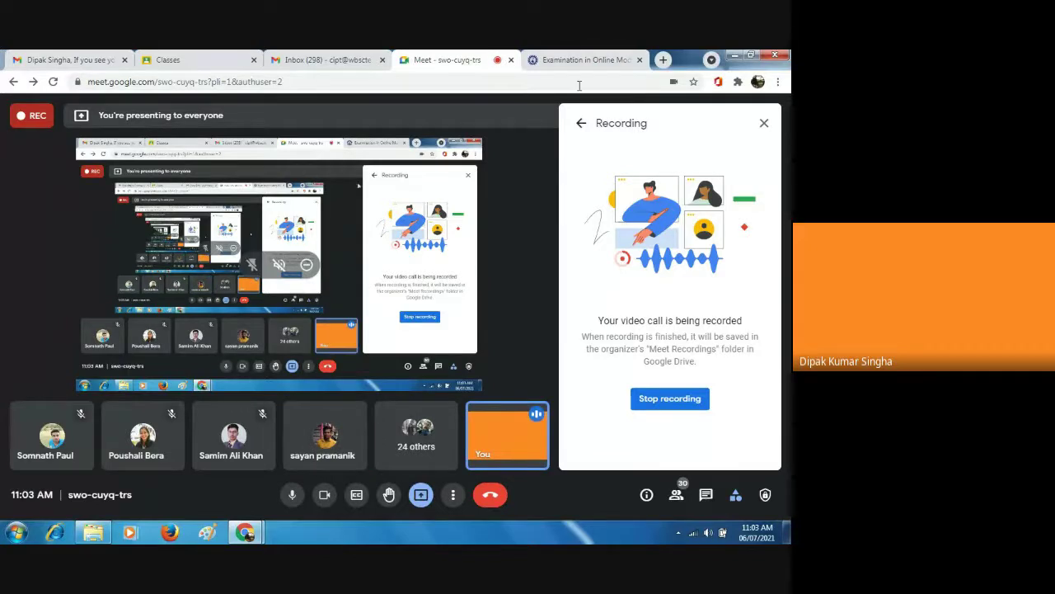
left_click(622, 57)
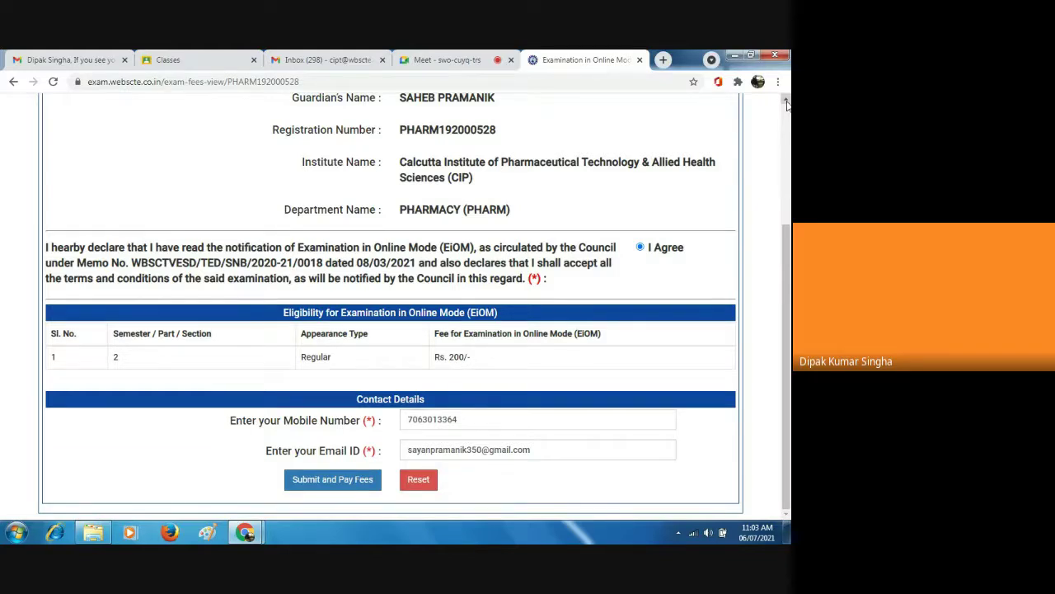
Clear the first student's fee form with Reset and go back to the registration-number search.
scroll(786, 104, "up", 5)
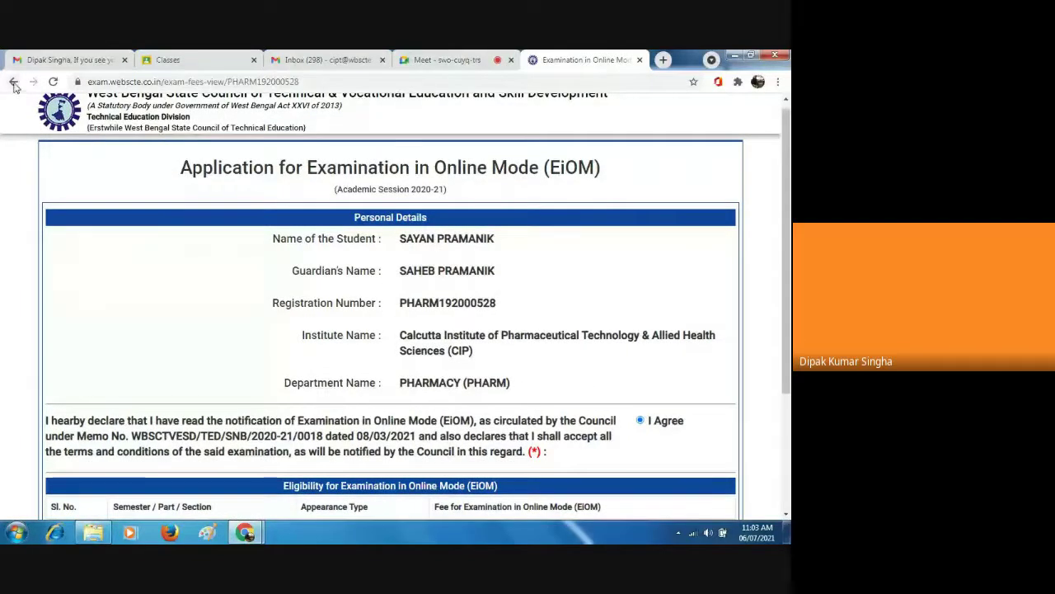
scroll(536, 470, "down", 2)
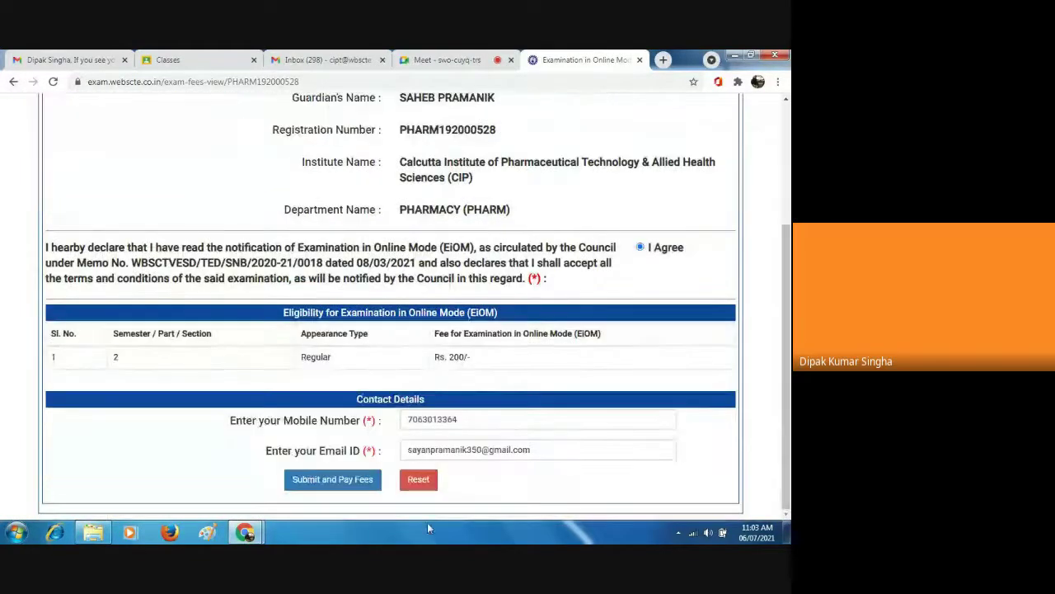
left_click(418, 479)
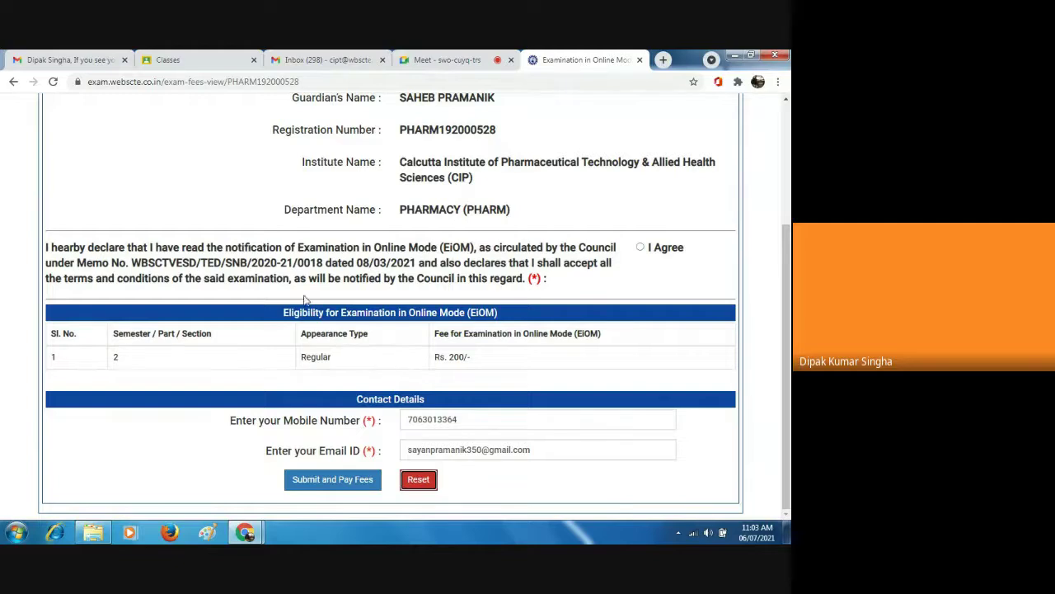
scroll(789, 115, "up", 3)
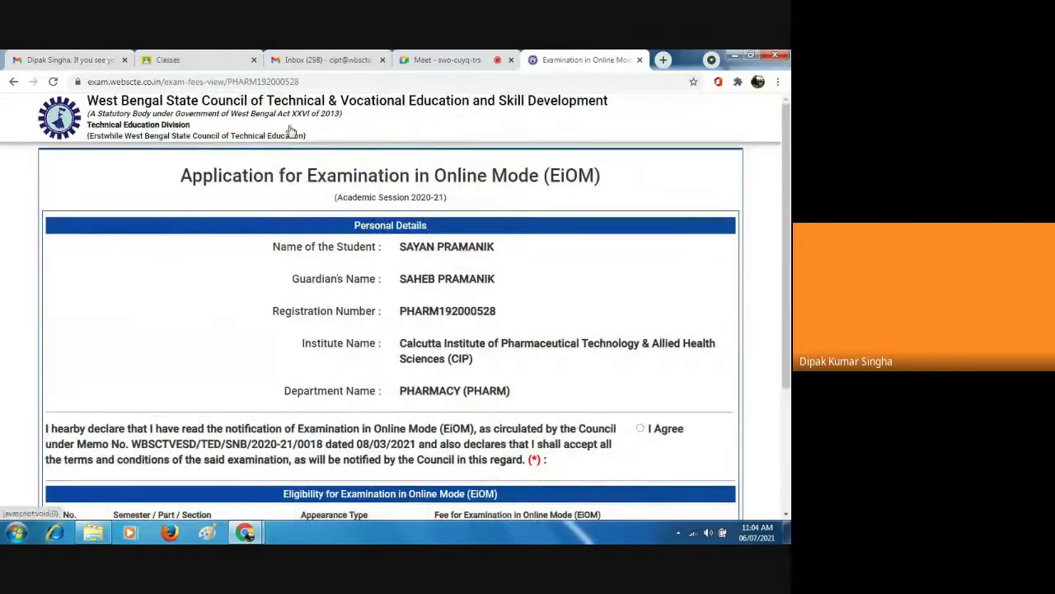
left_click(12, 83)
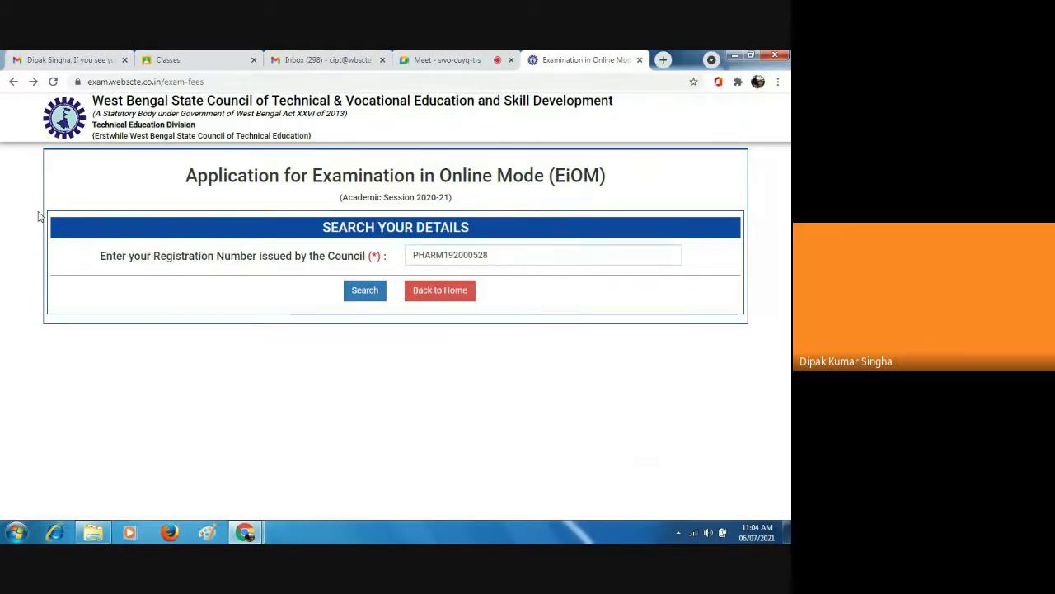
Change the last two digits of the registration number and search for the second student.
left_click(12, 84)
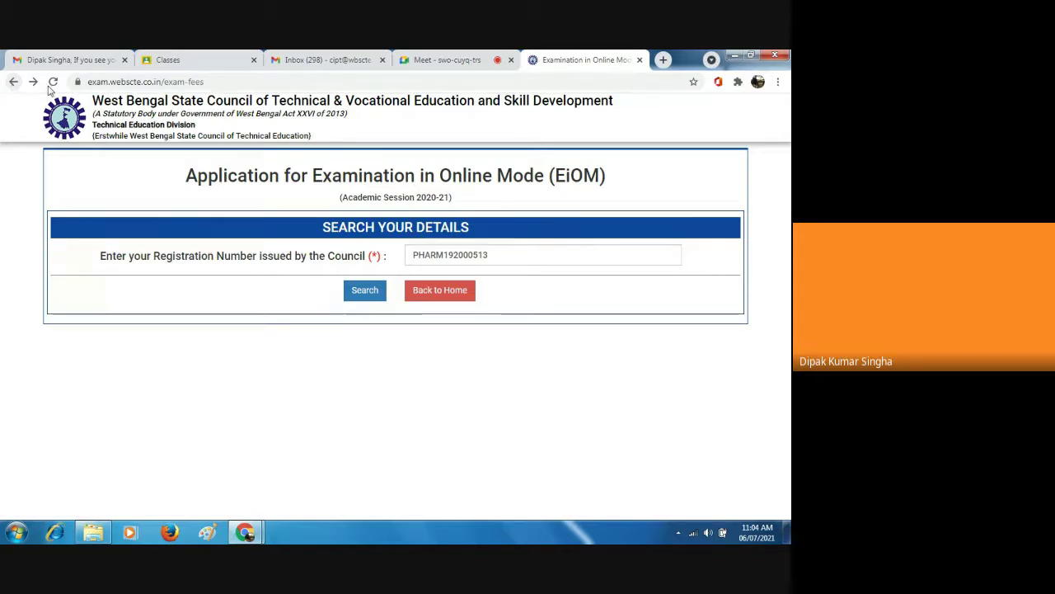
left_click(497, 254)
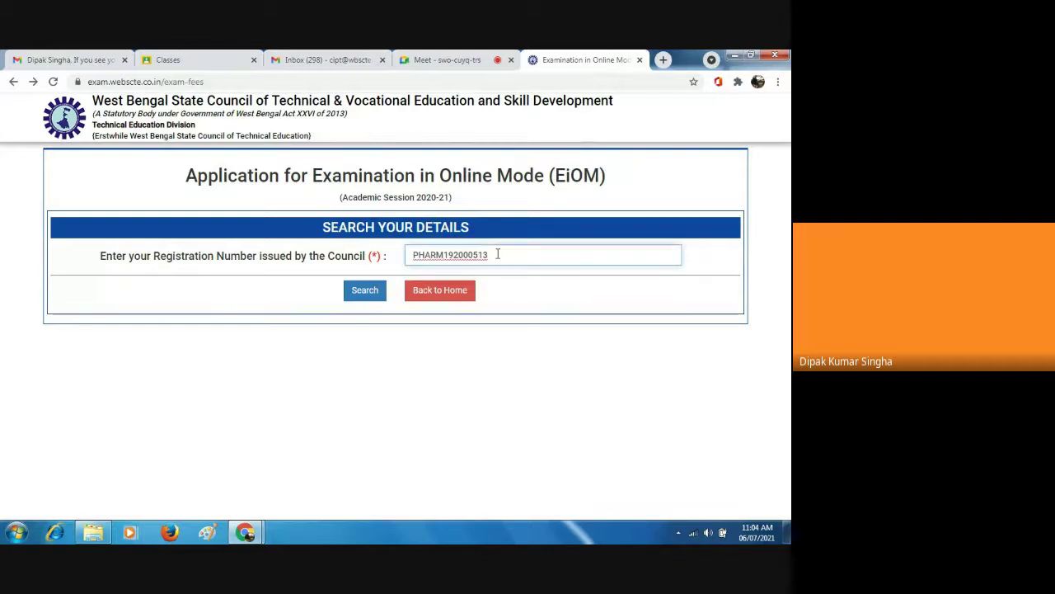
key("BackSpace")
key("BackSpace")
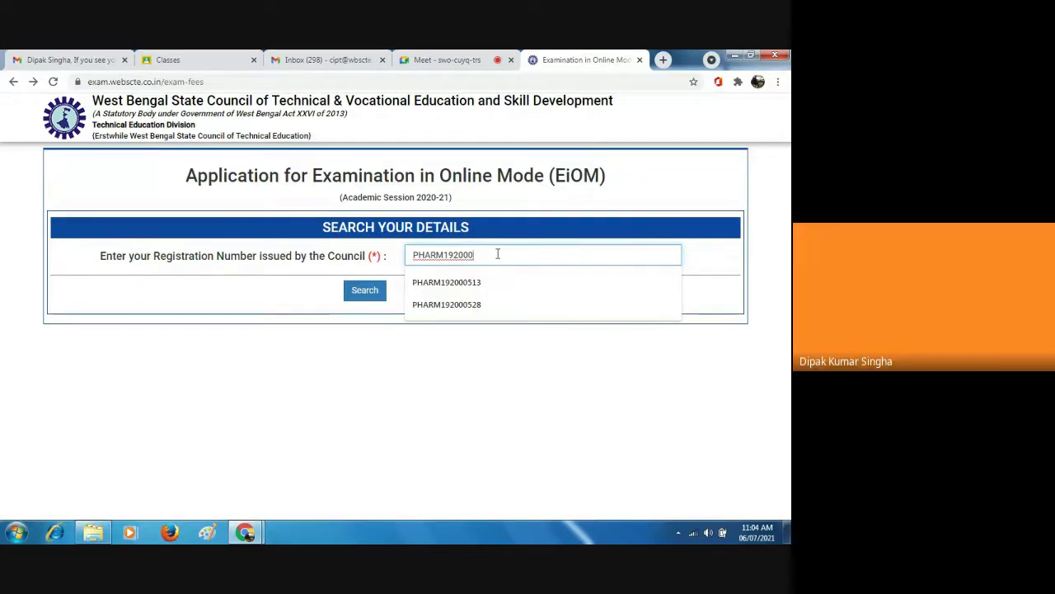
type("553")
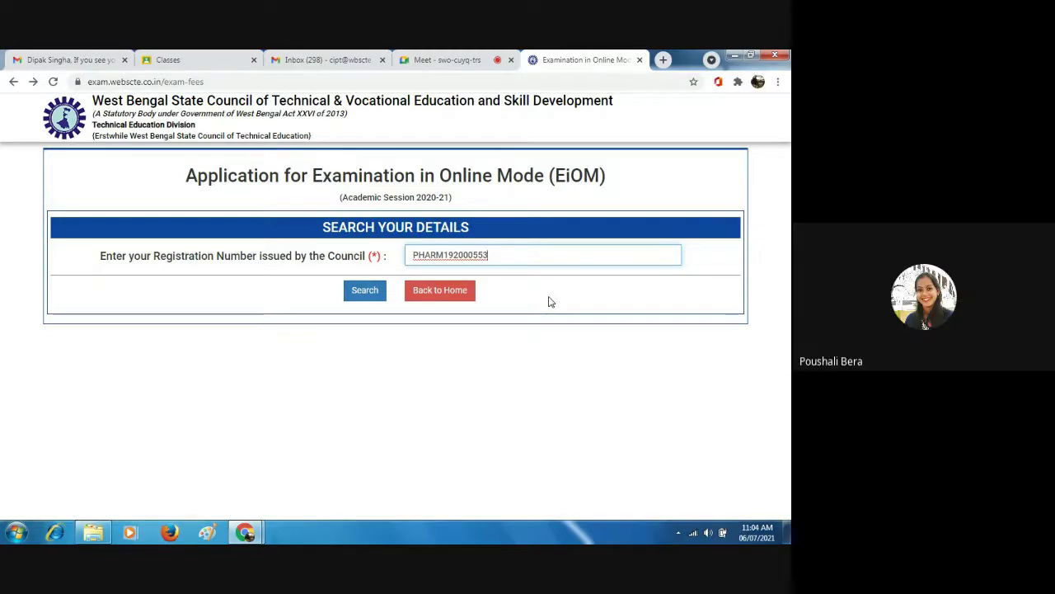
left_click(365, 294)
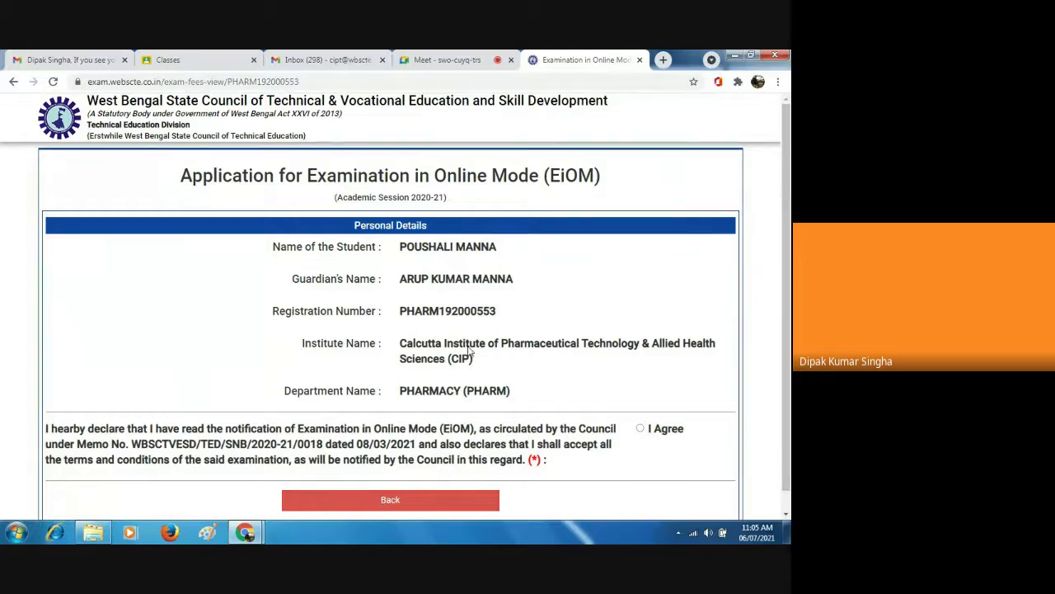
Agree to the second student's declaration, revealing the semester 2 Regular Rs. 200/- fee row.
left_click(786, 517)
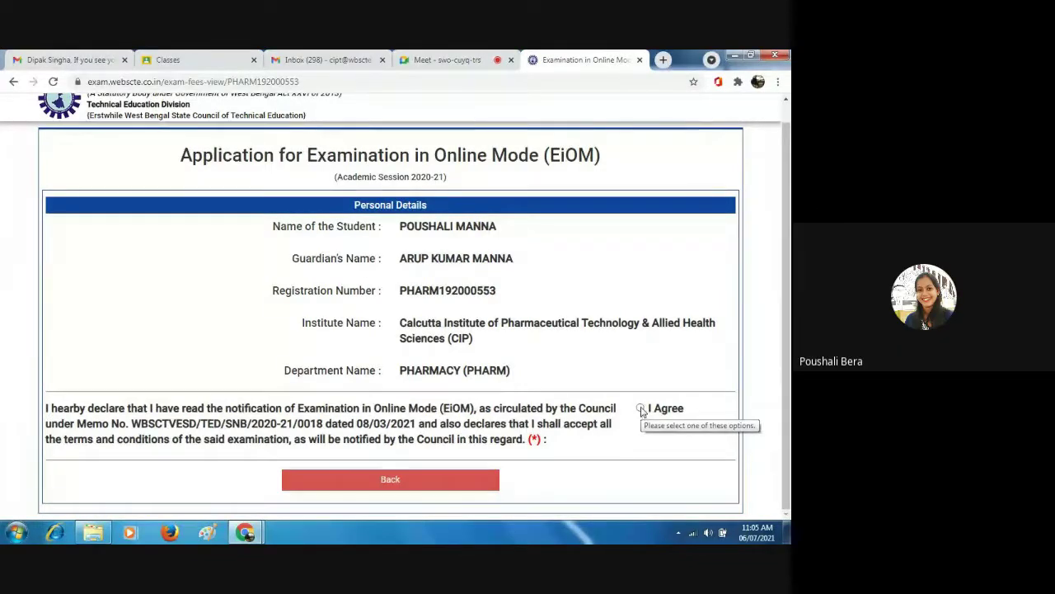
left_click(641, 409)
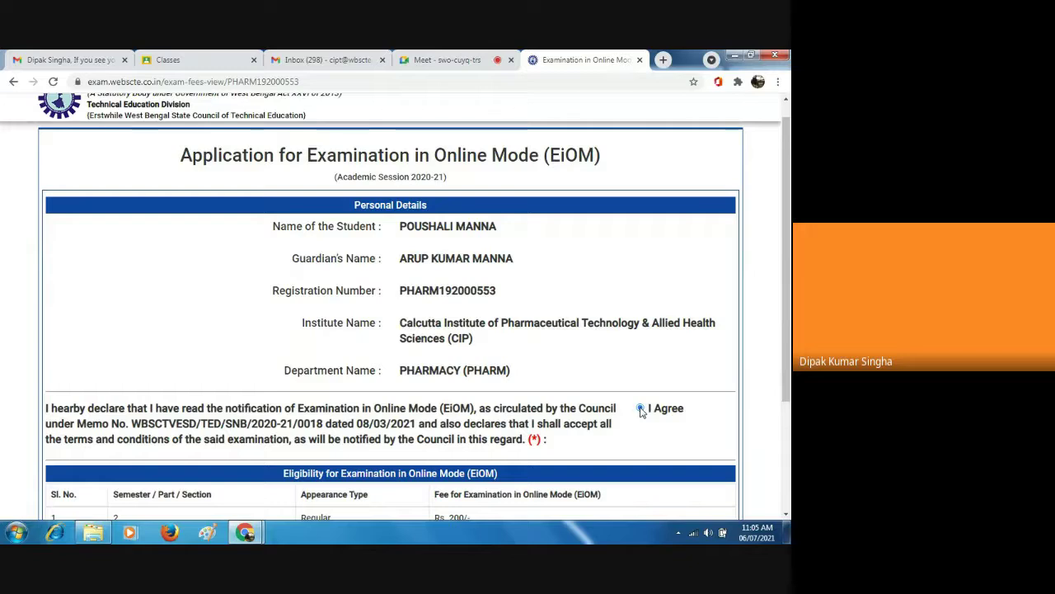
left_click(787, 515)
left_click(786, 515)
left_click(787, 515)
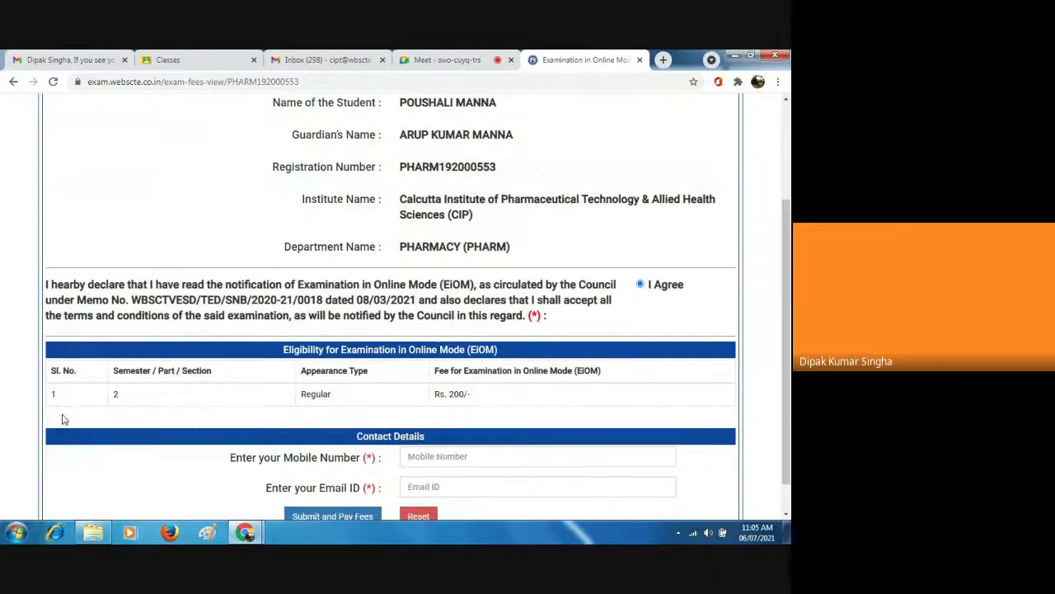
left_click(787, 516)
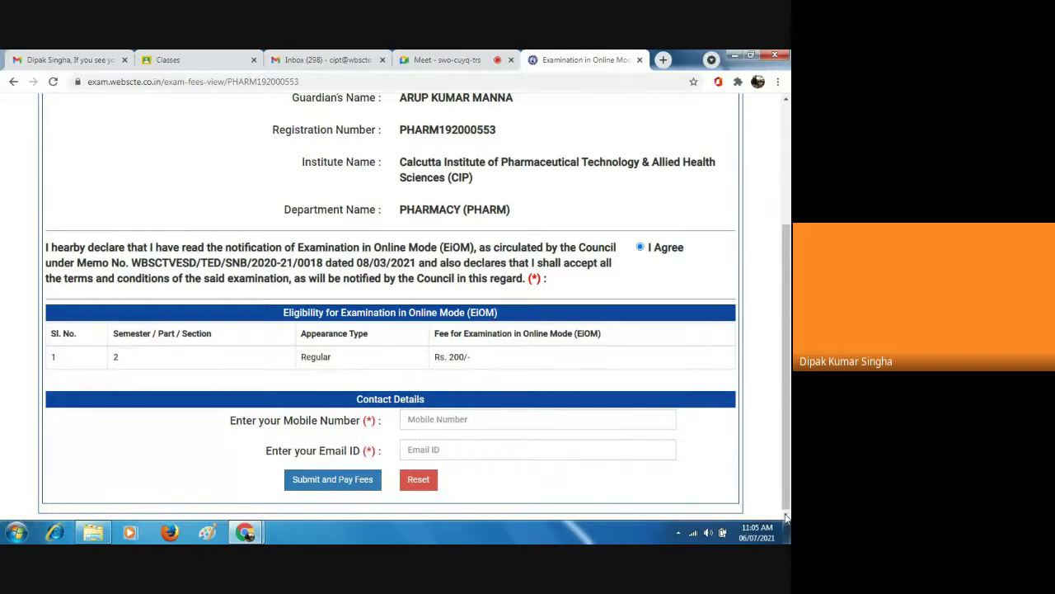
Scroll to the empty Contact Details and place the cursor in the Mobile Number field.
left_click(786, 183)
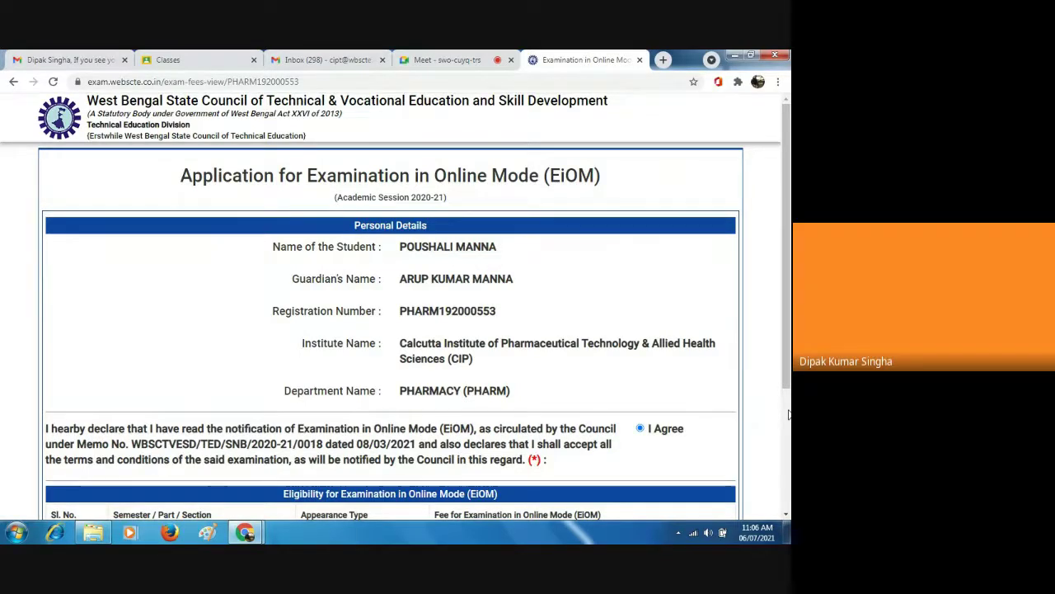
scroll(788, 415, "down", 3)
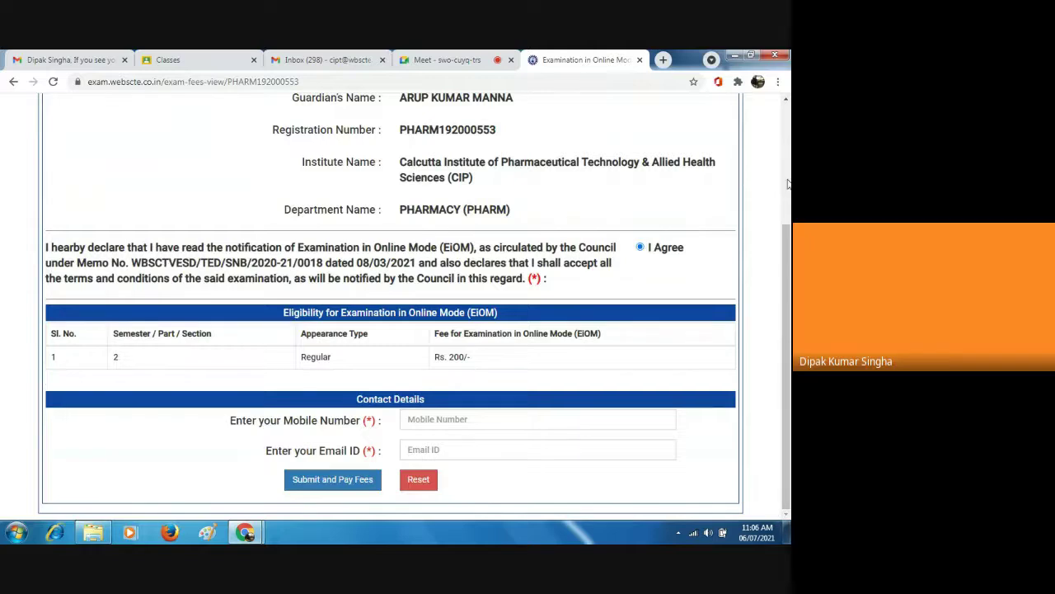
left_click(437, 421)
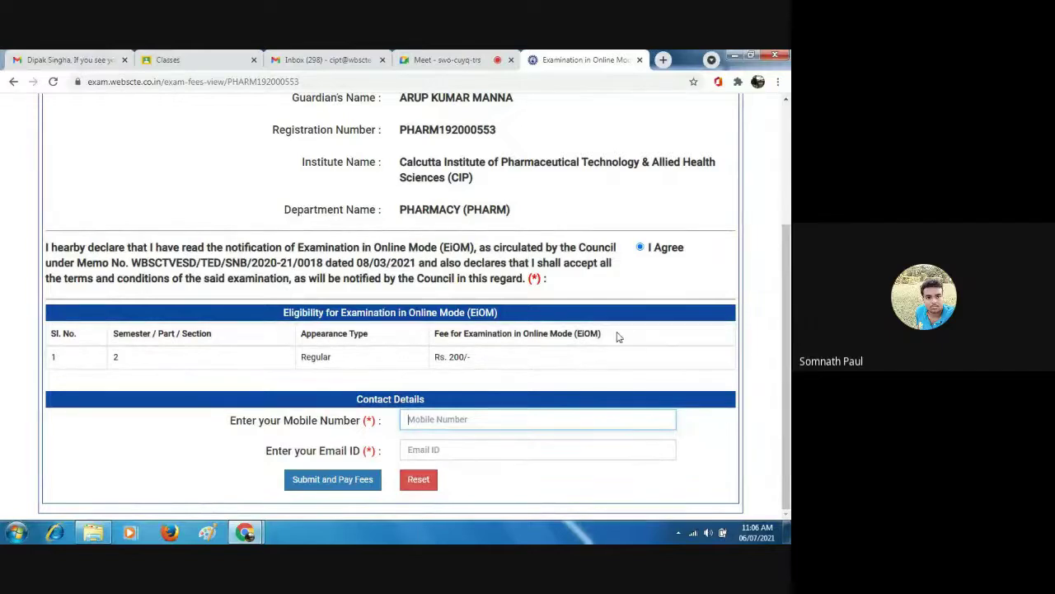
left_click(786, 99)
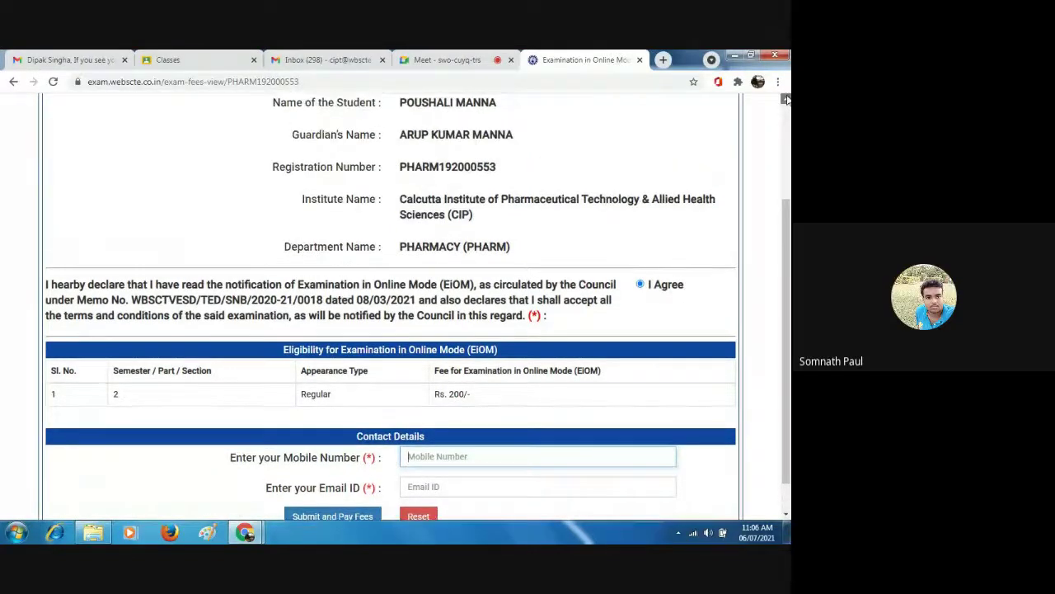
scroll(786, 99, "up", 3)
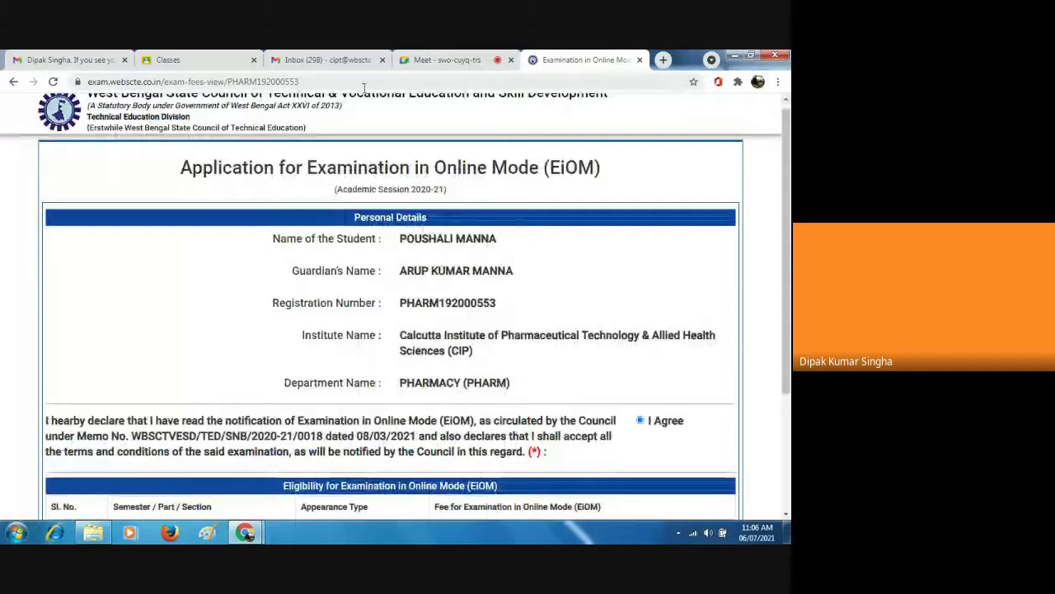
Go to google.com and search for wbscte to reopen the WBSCTE council website.
left_click(326, 81)
key("BackSpace")
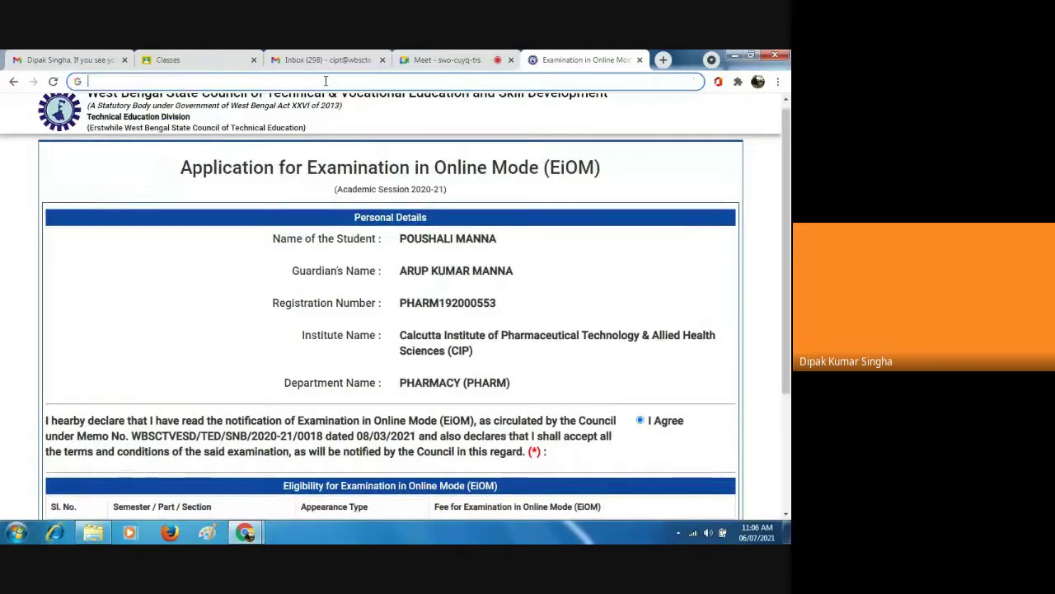
type("G")
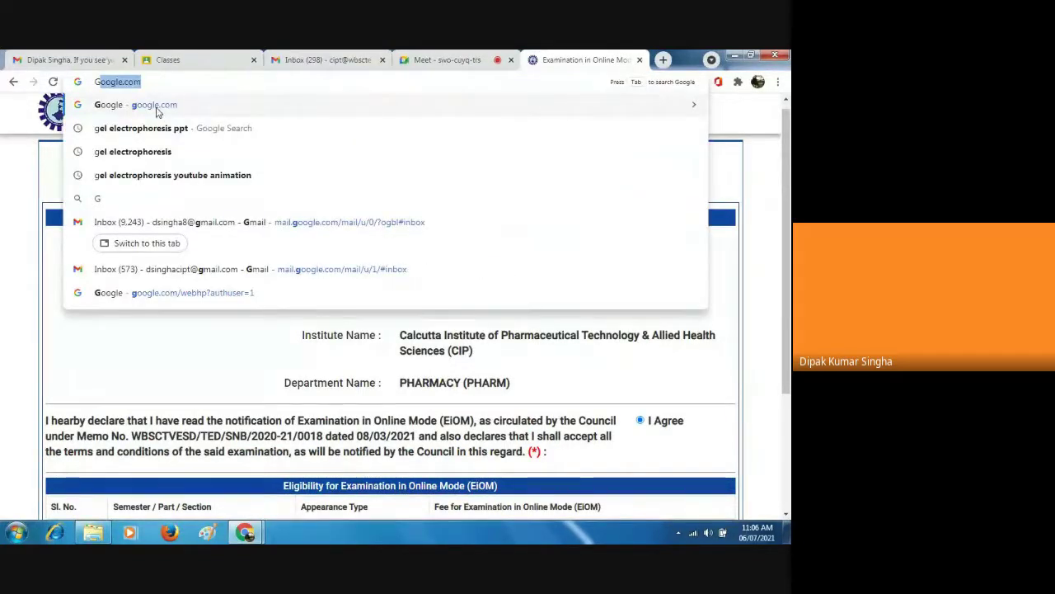
left_click(157, 109)
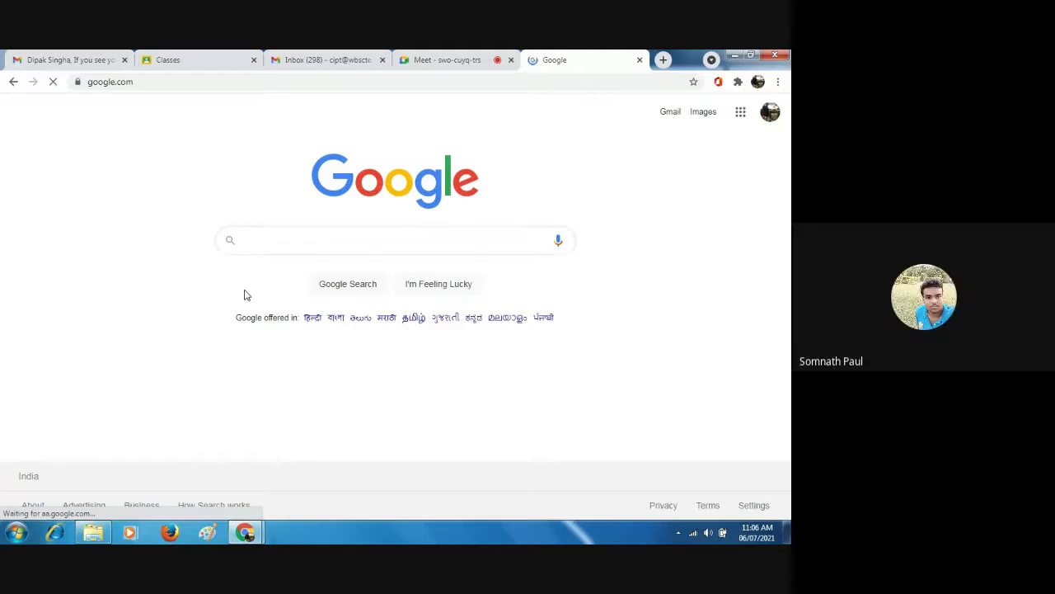
type("WB")
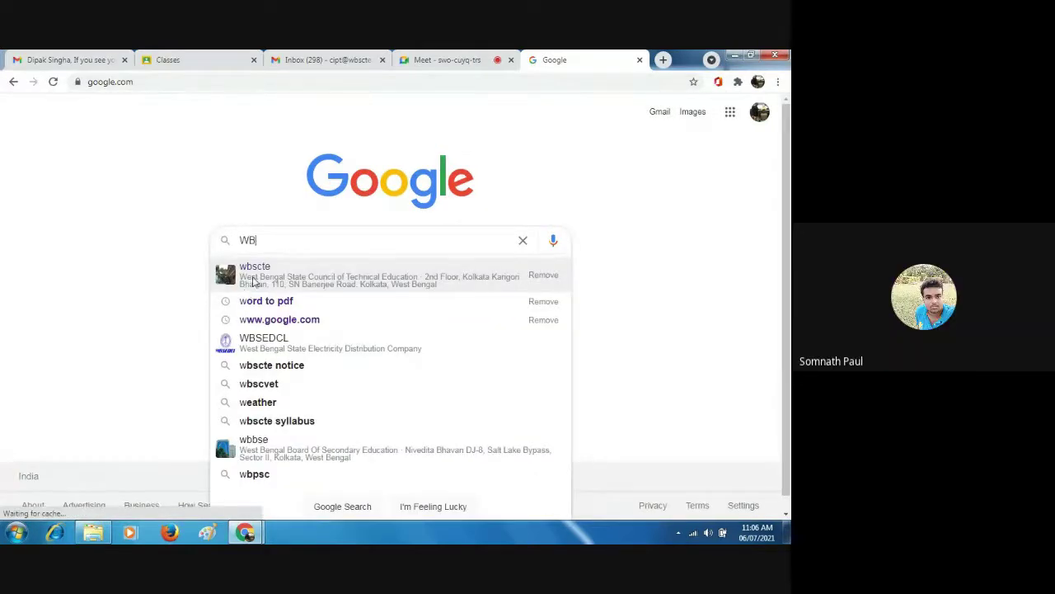
left_click(254, 276)
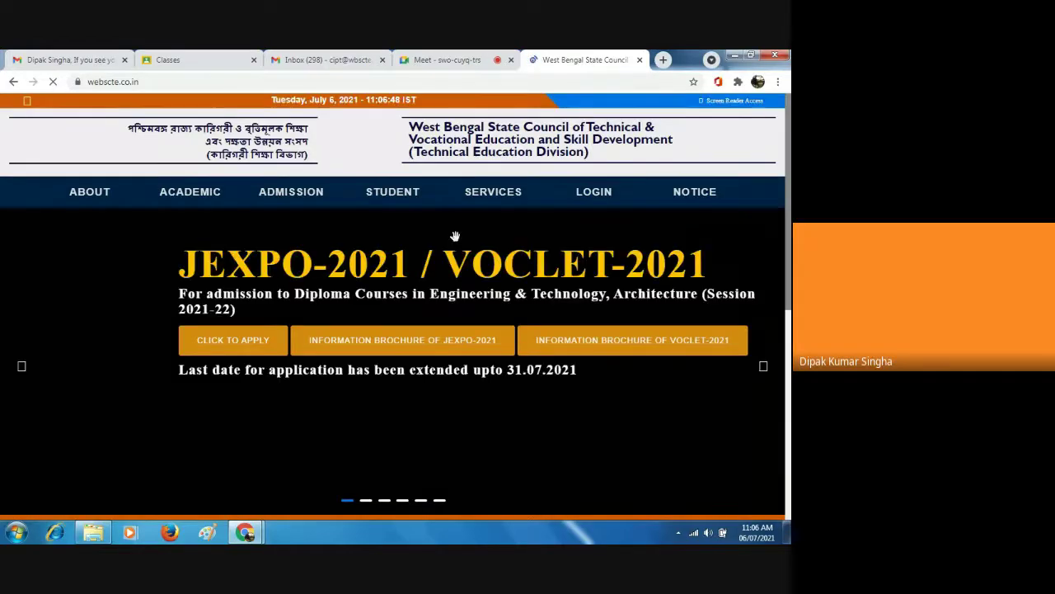
Open 'Click to Apply' for the July 2021 Examination in Online Mode under Current.
mouse_move(599, 203)
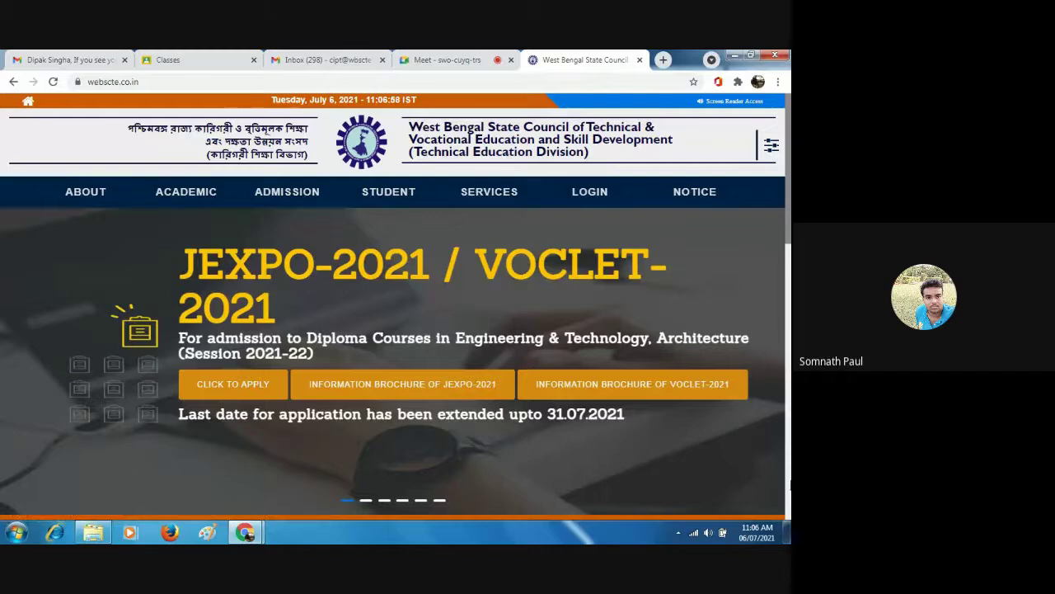
scroll(392, 305, "down", 5)
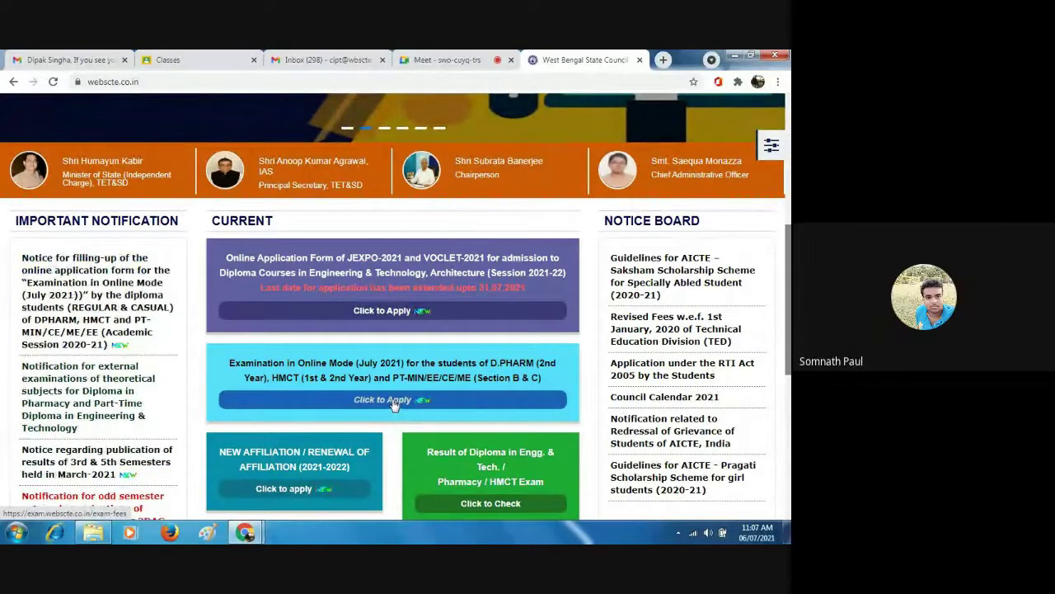
left_click(394, 403)
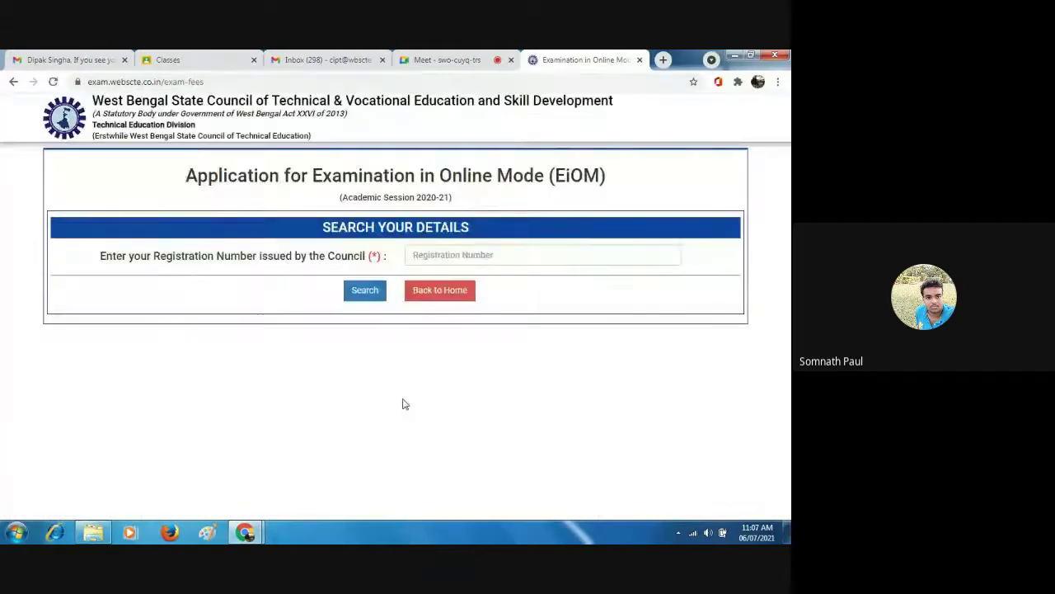
Fill in the saved registration number from autofill and search to show the pharmacy student's details.
left_click(443, 256)
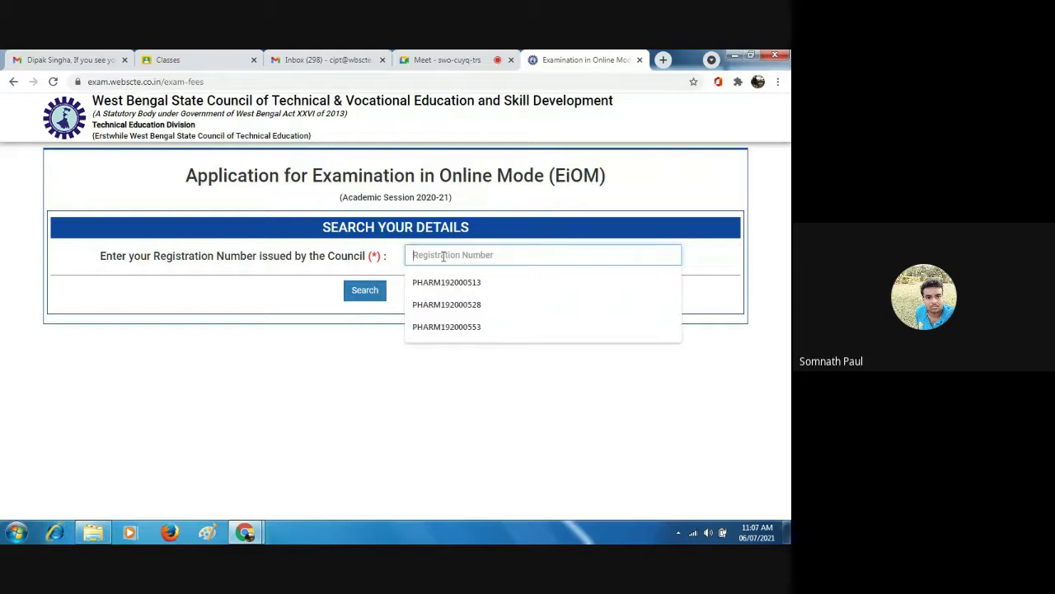
left_click(460, 328)
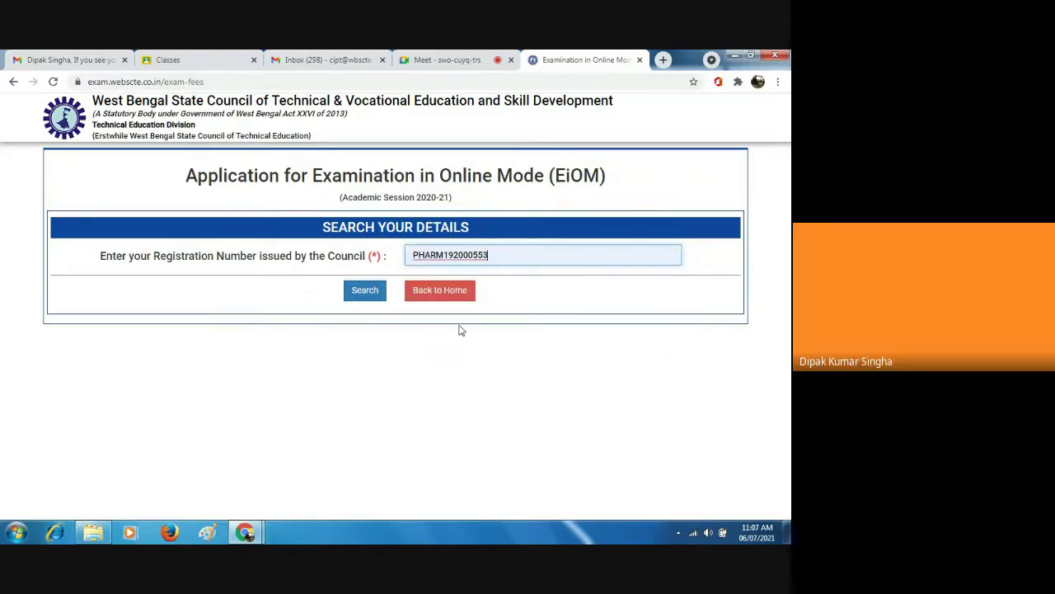
left_click(367, 294)
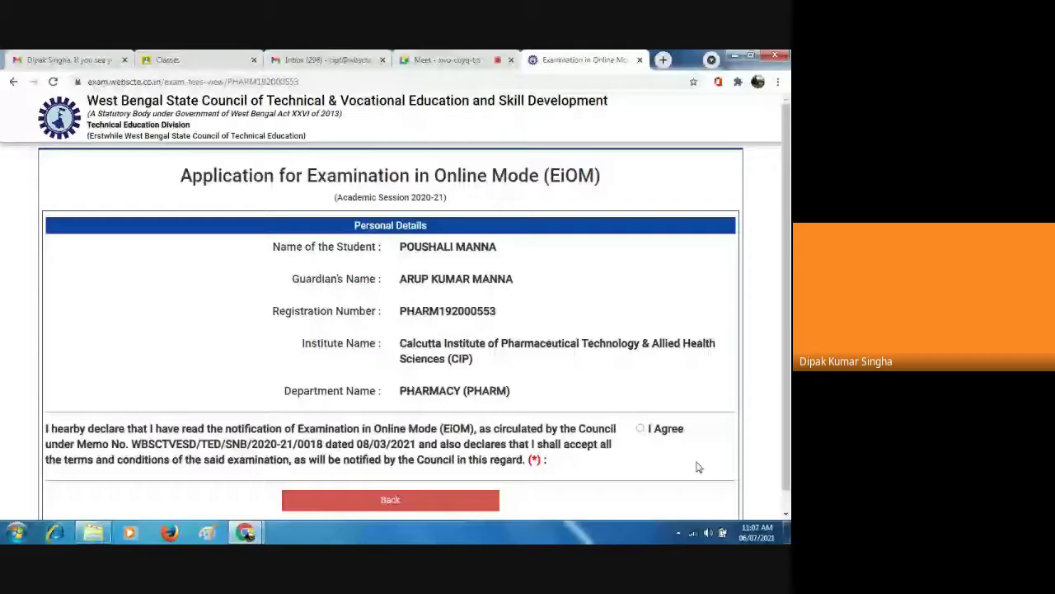
Select I Agree on the student's examination declaration.
left_click(784, 514)
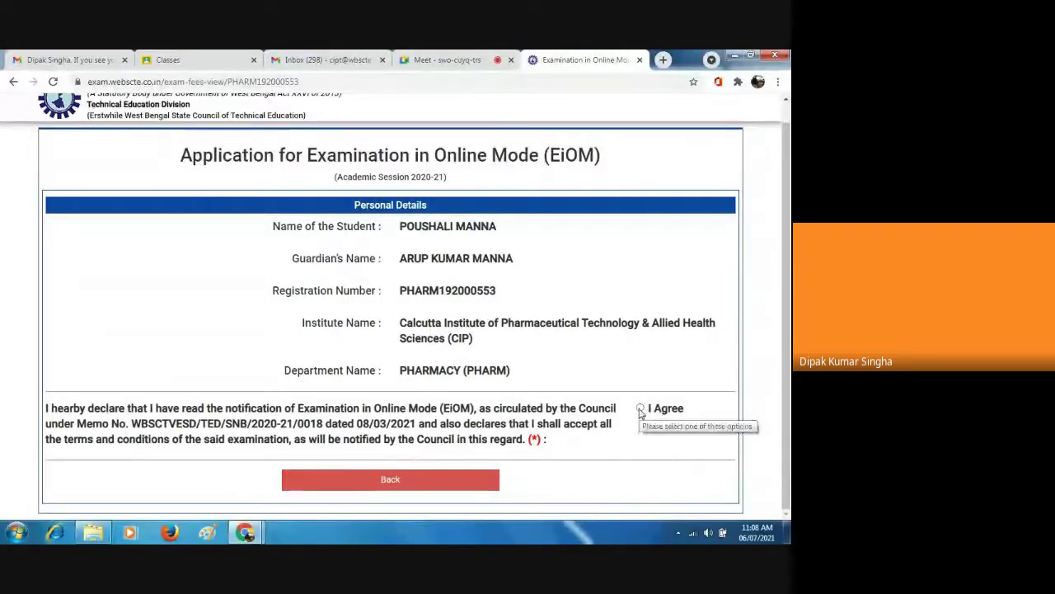
left_click(640, 409)
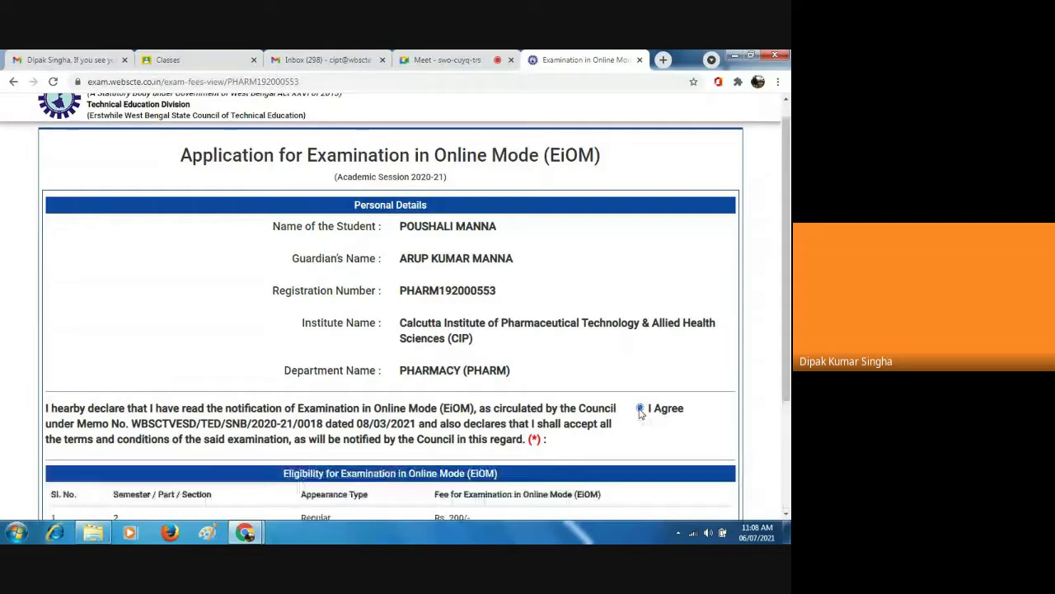
left_click(786, 516)
left_click(787, 516)
left_click(786, 516)
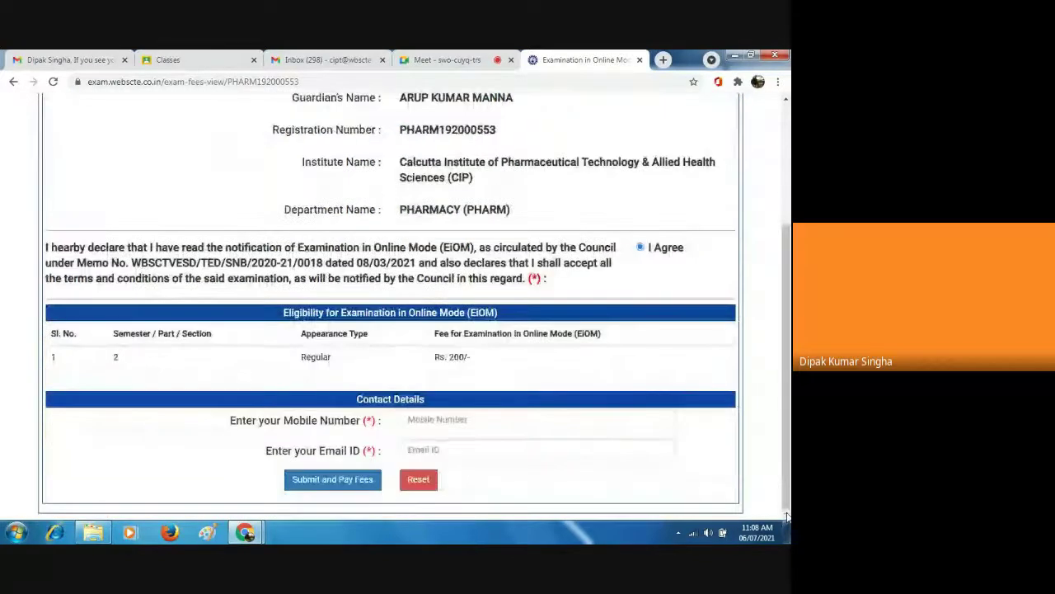
Enter the student's mobile number and Gmail e-mail address in the Contact Details fields.
left_click(449, 421)
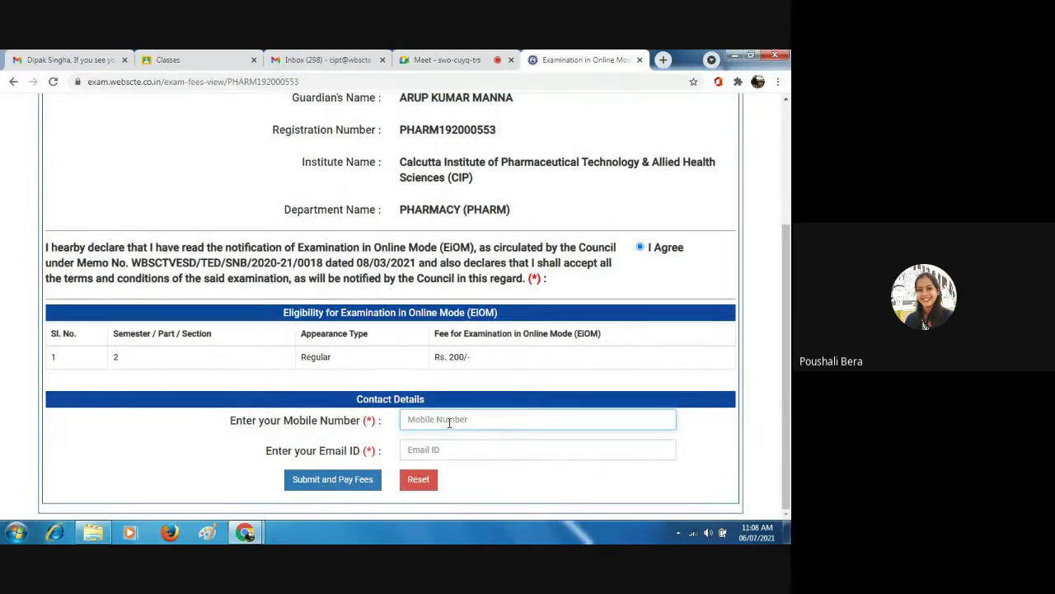
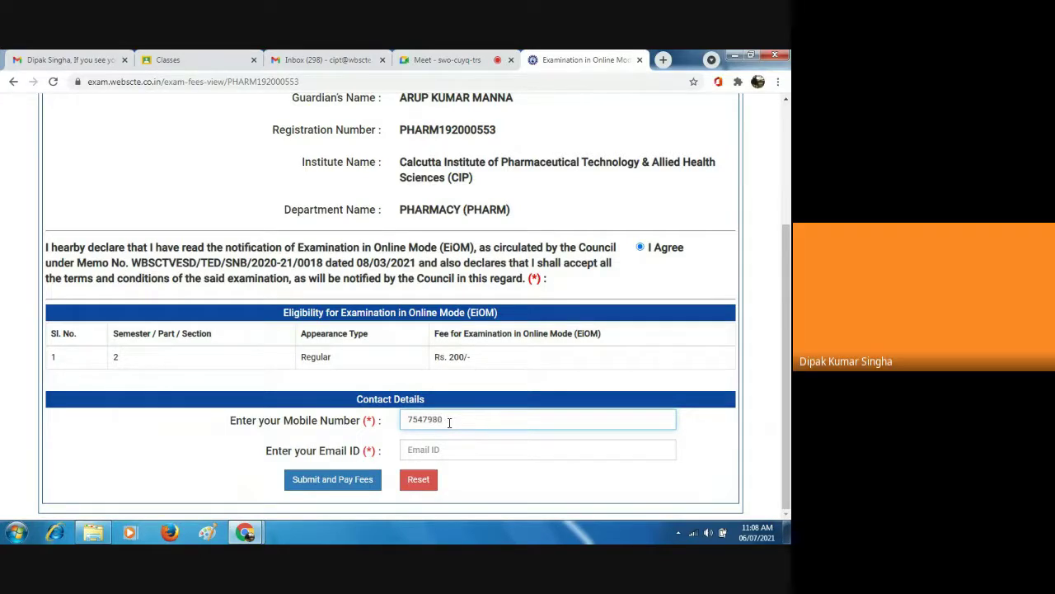
left_click(422, 449)
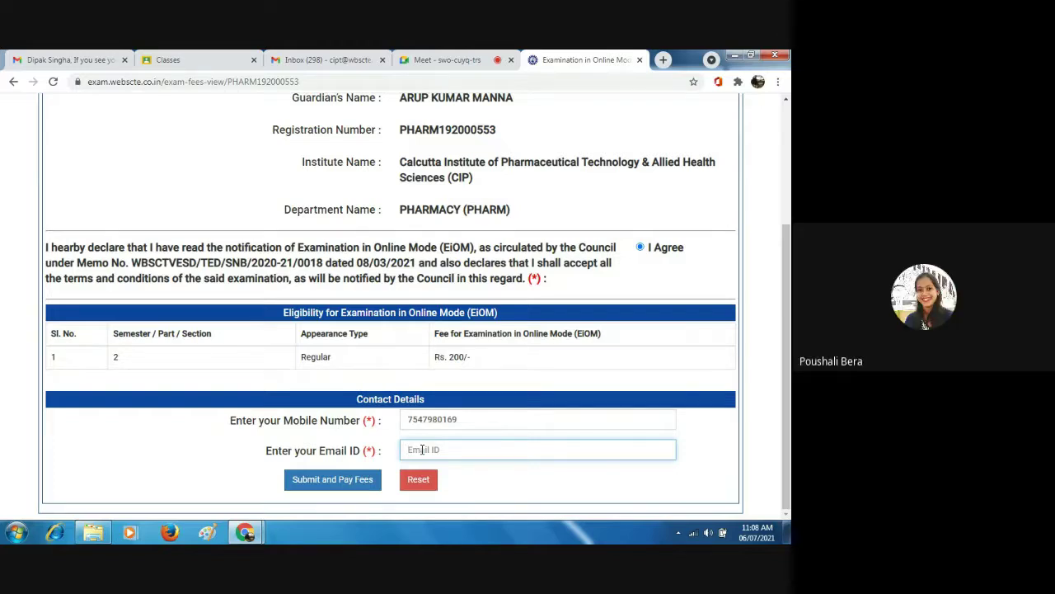
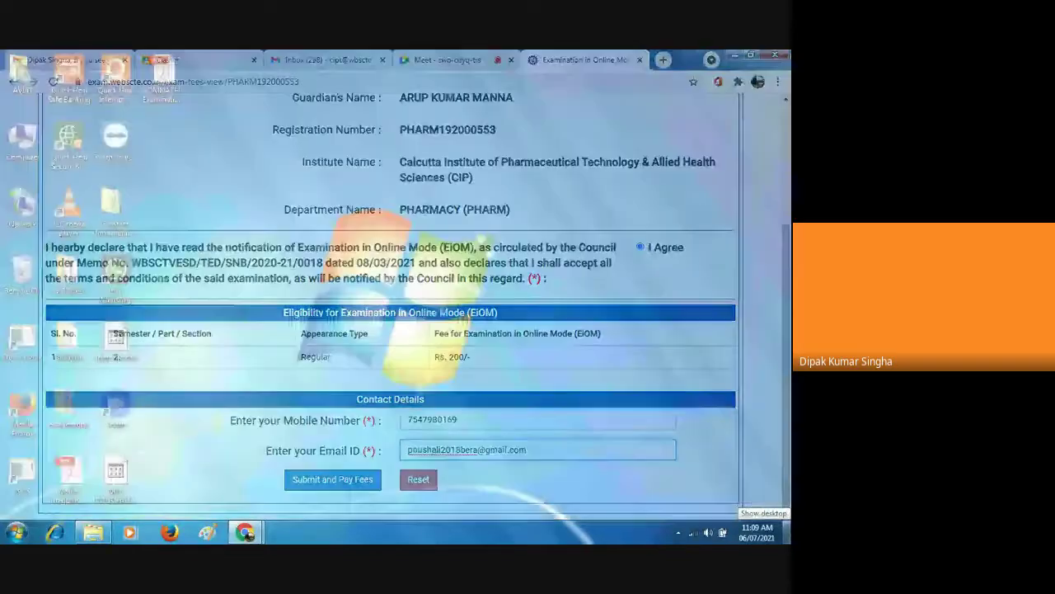
left_click(787, 532)
left_click(787, 532)
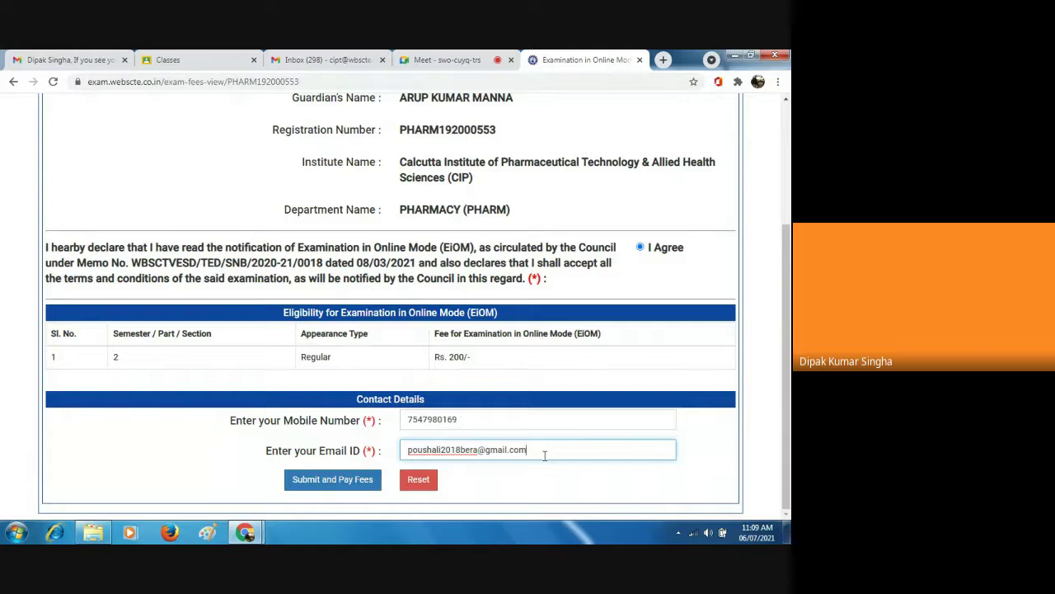
Submit the contact details and choose Debit Card as the payment mode for the Rs. 200 fee.
left_click(338, 486)
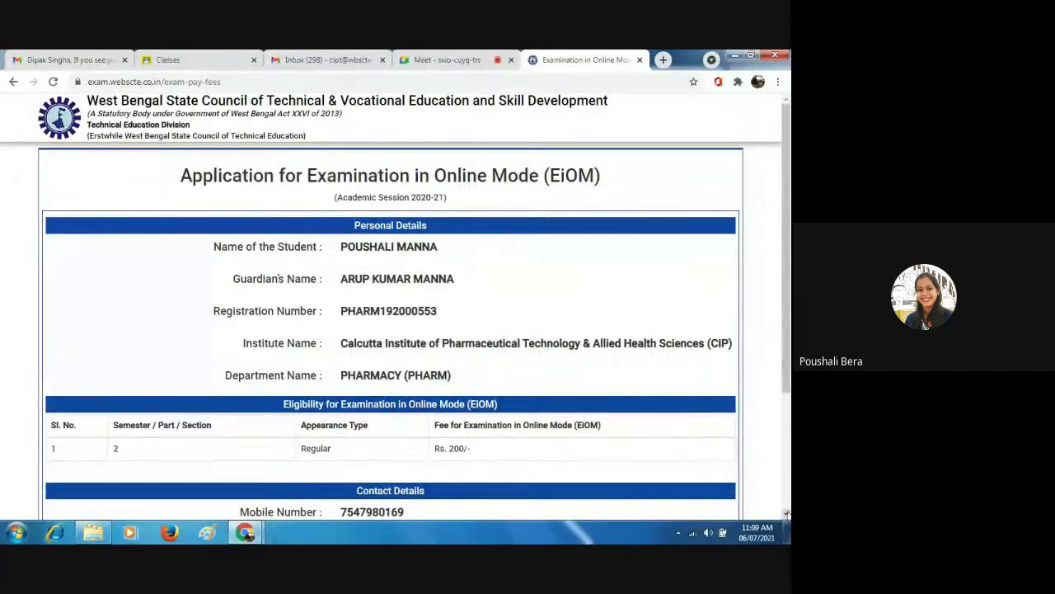
scroll(787, 513, "down", 2)
scroll(787, 513, "down", 1)
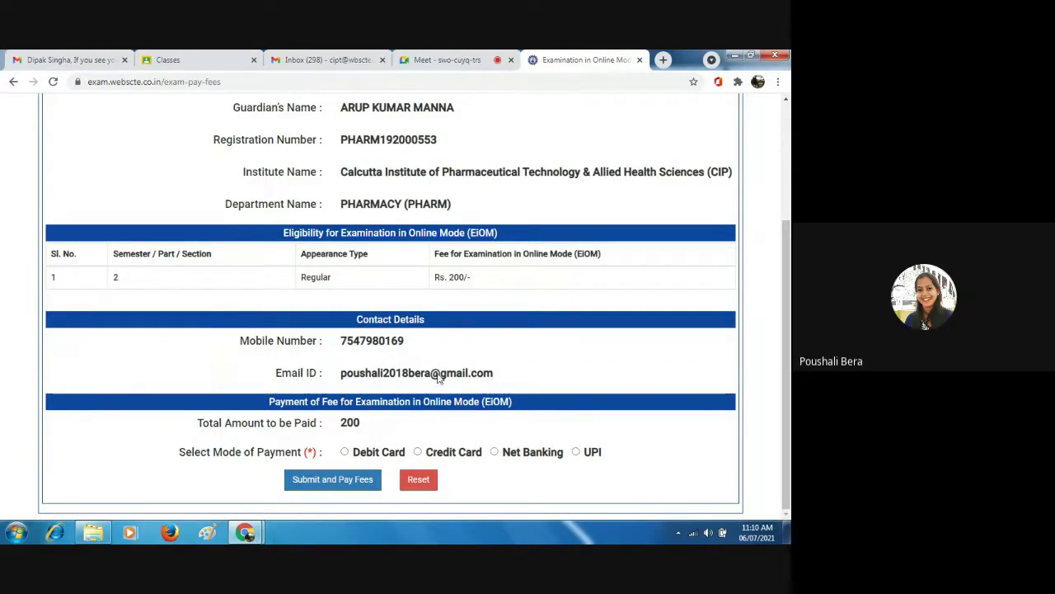
left_click(344, 452)
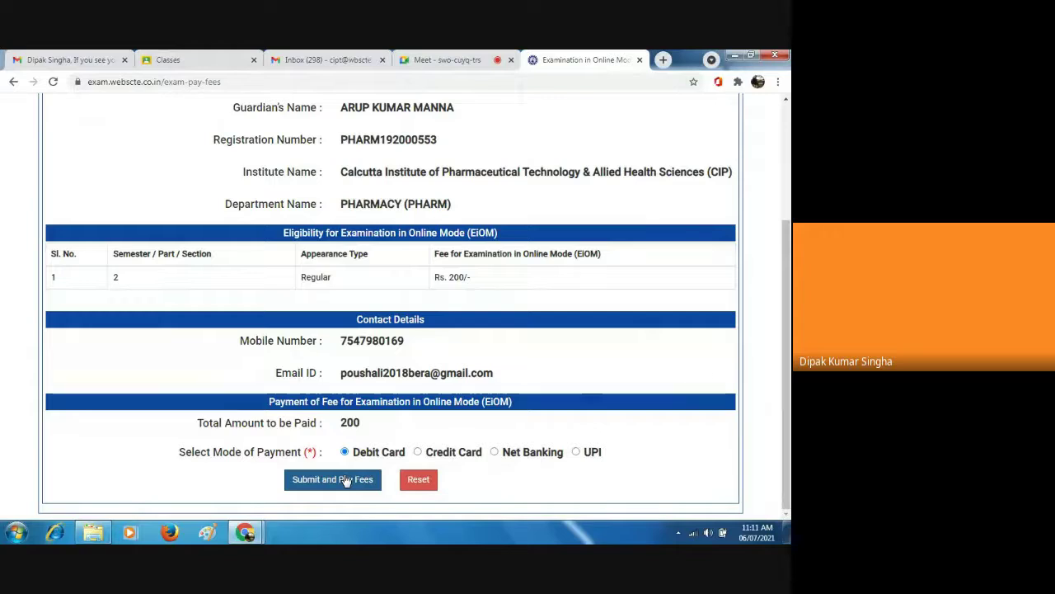
Submit and pay, then Proceed Now on eazypay to reach the 200.00 INR card form.
left_click(345, 481)
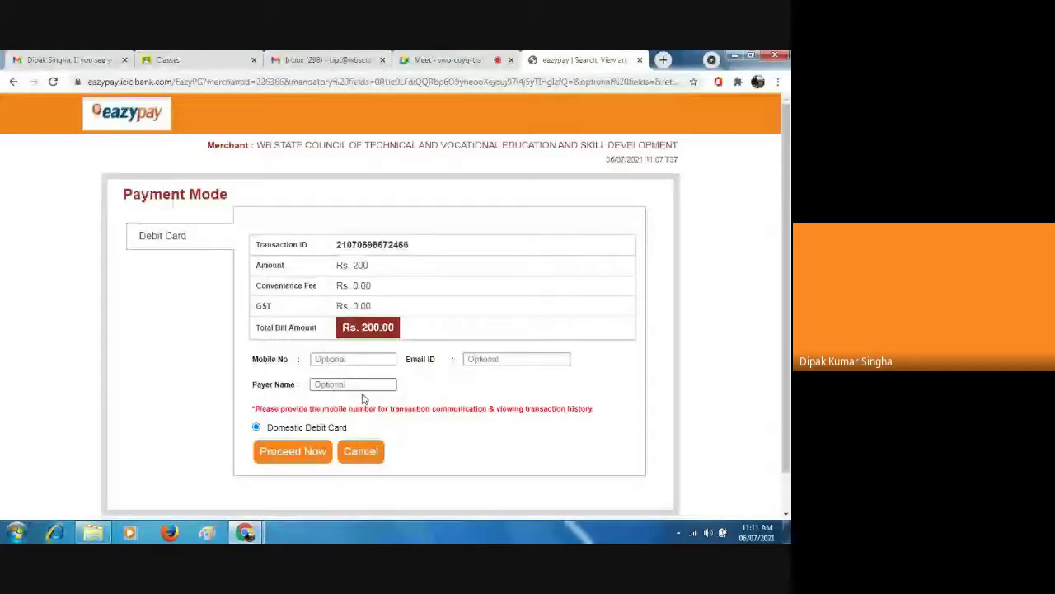
left_click(298, 455)
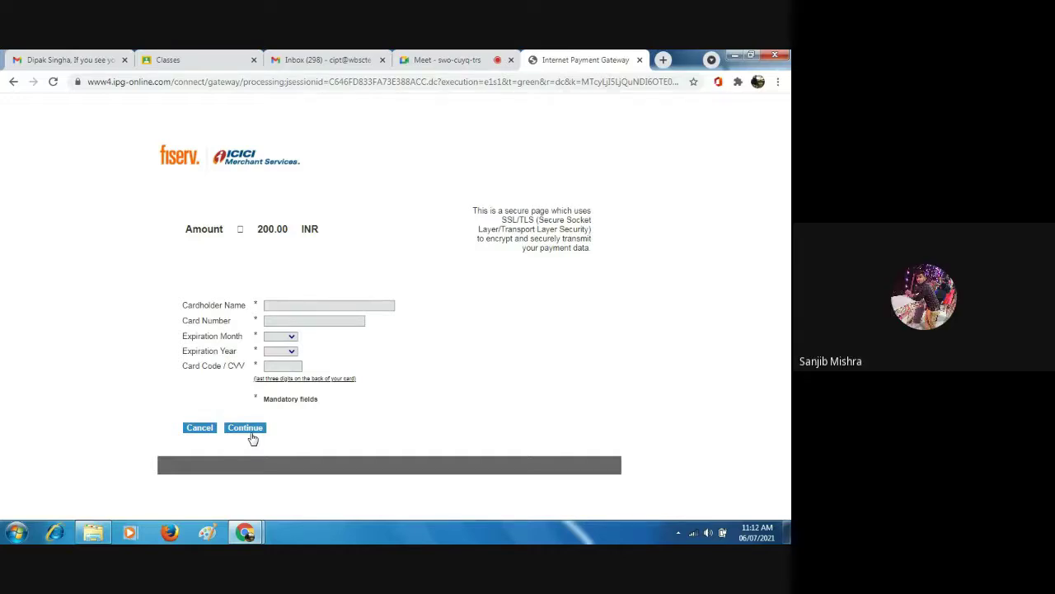
Cancel the eazypay card payment and admit a waiting person into the Google Meet call.
left_click(200, 428)
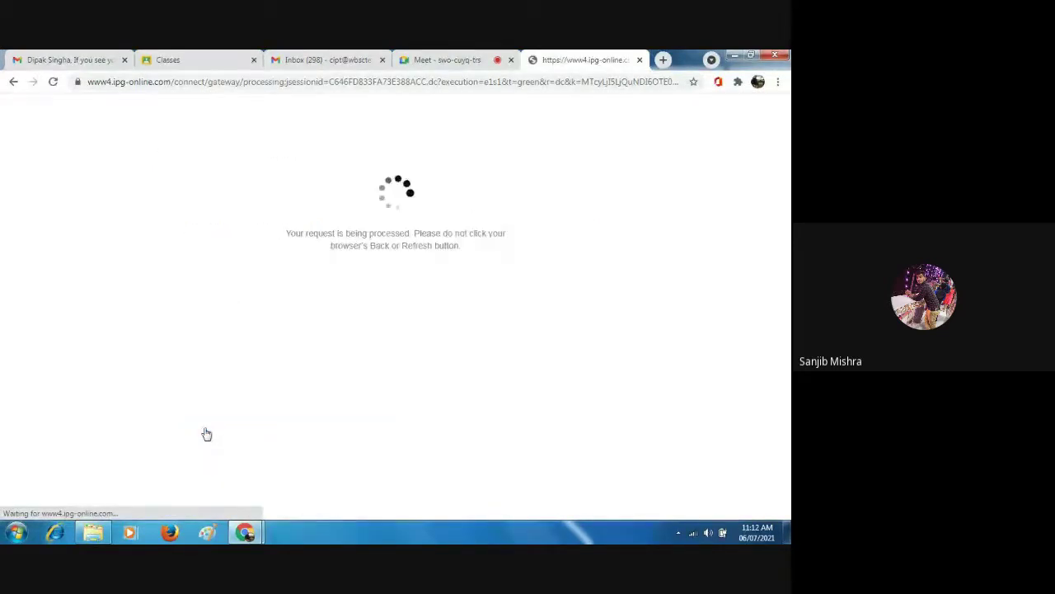
left_click(450, 61)
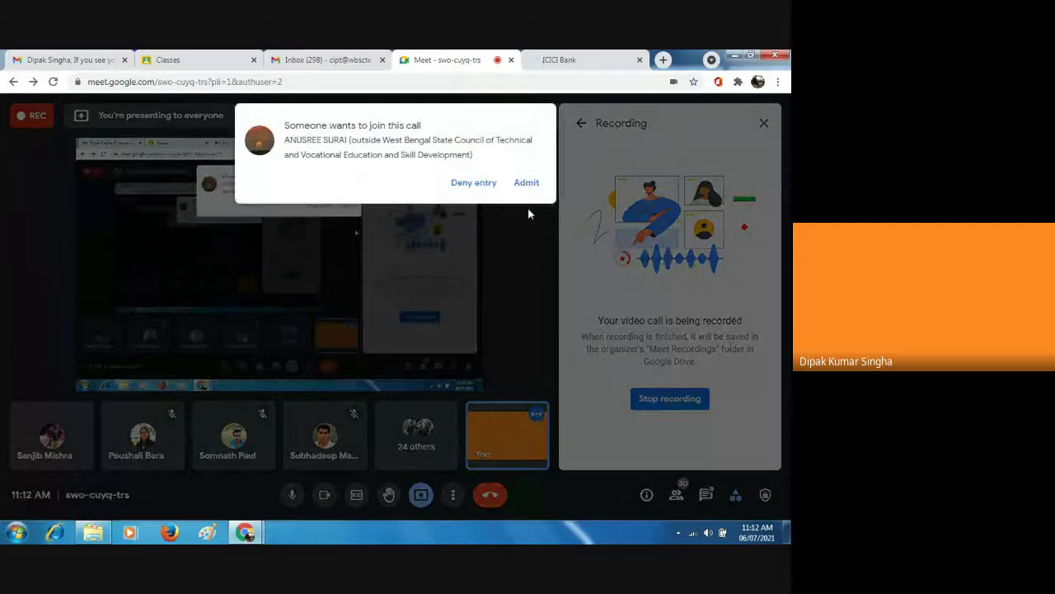
left_click(526, 183)
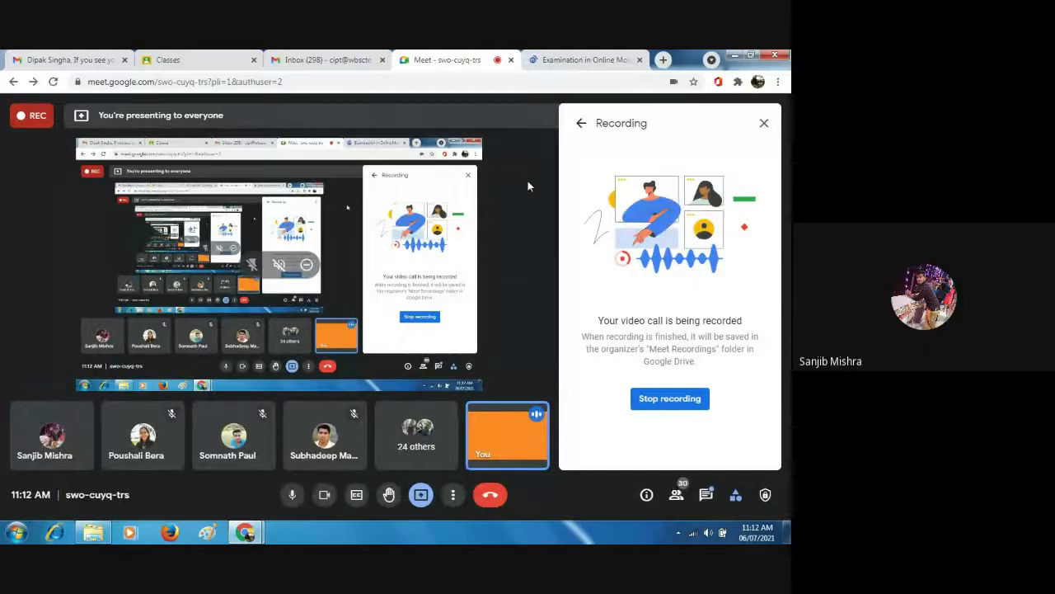
Re-agree the declaration on the Payment Failed form, admit all waiting people, and return to EiOM.
left_click(567, 59)
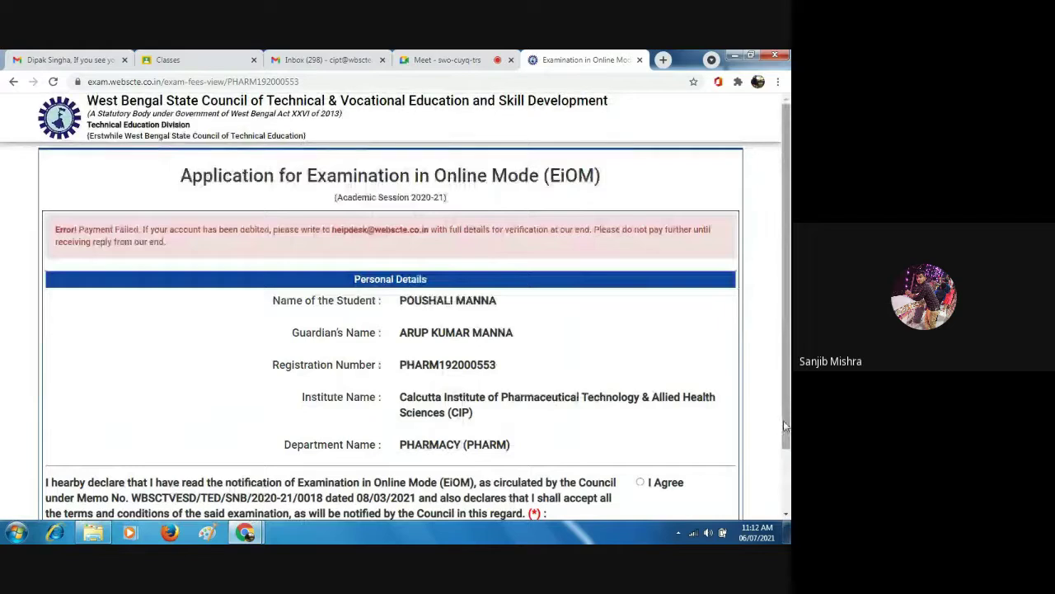
scroll(787, 515, "down", 2)
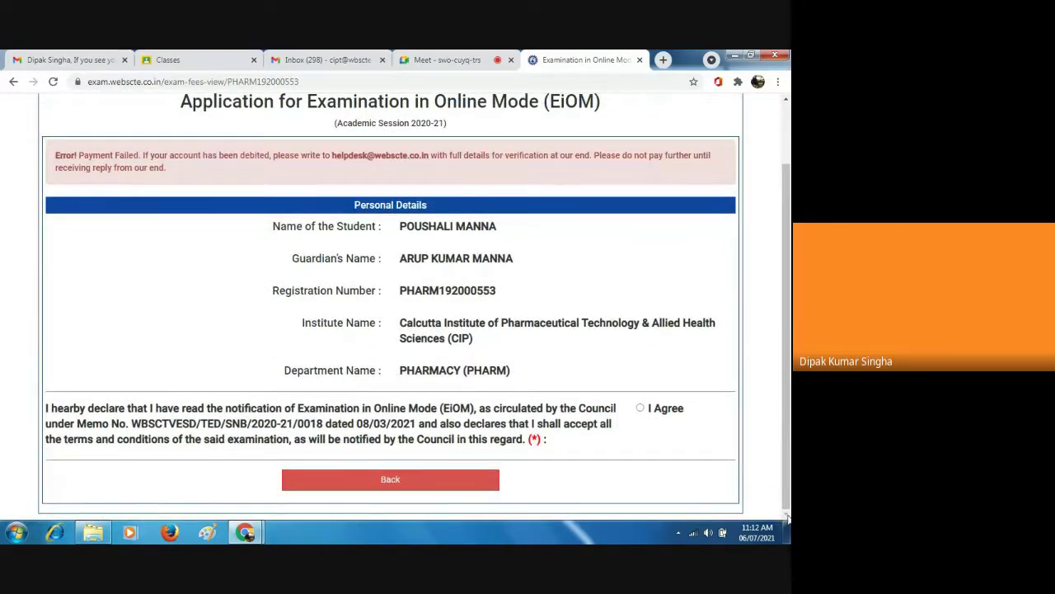
left_click(642, 409)
left_click(450, 60)
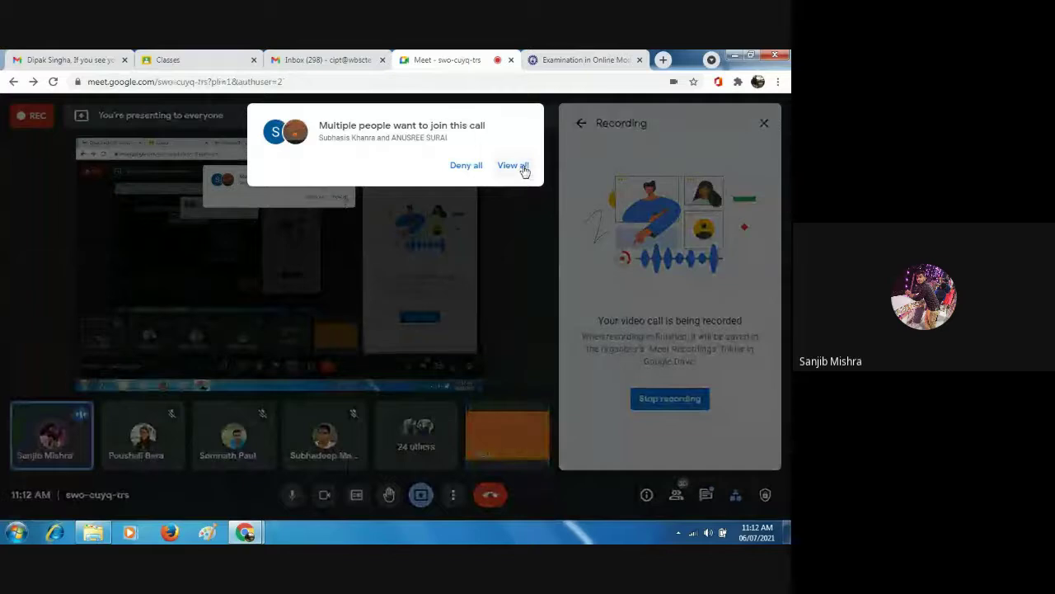
left_click(523, 168)
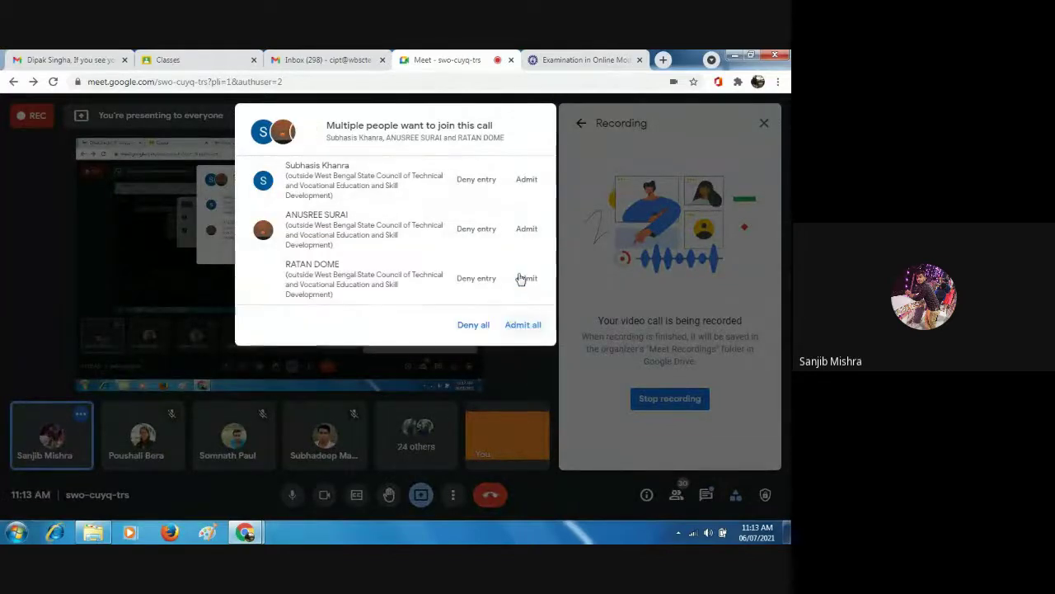
left_click(521, 278)
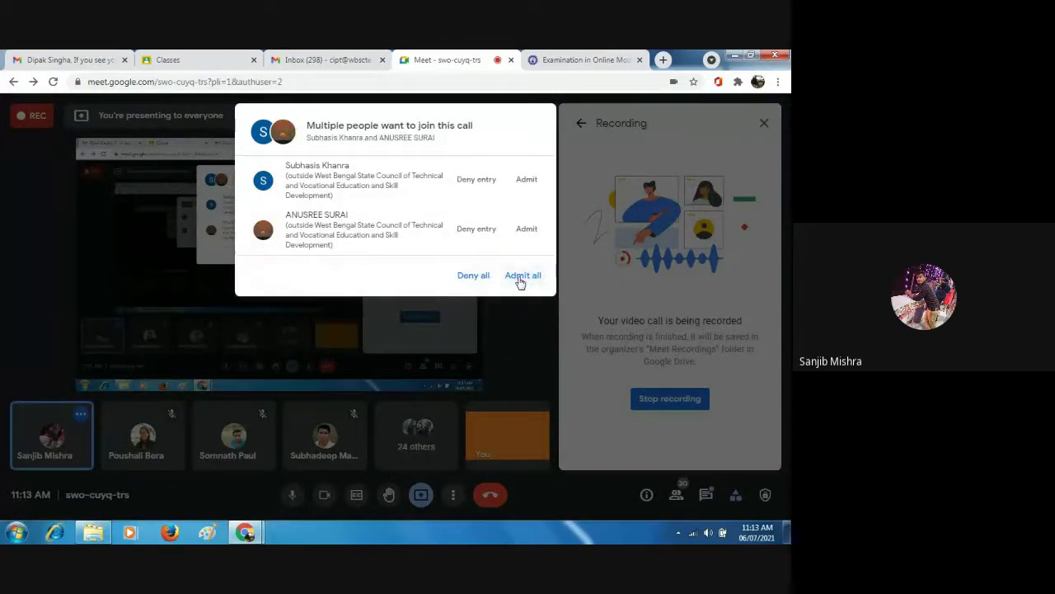
left_click(520, 279)
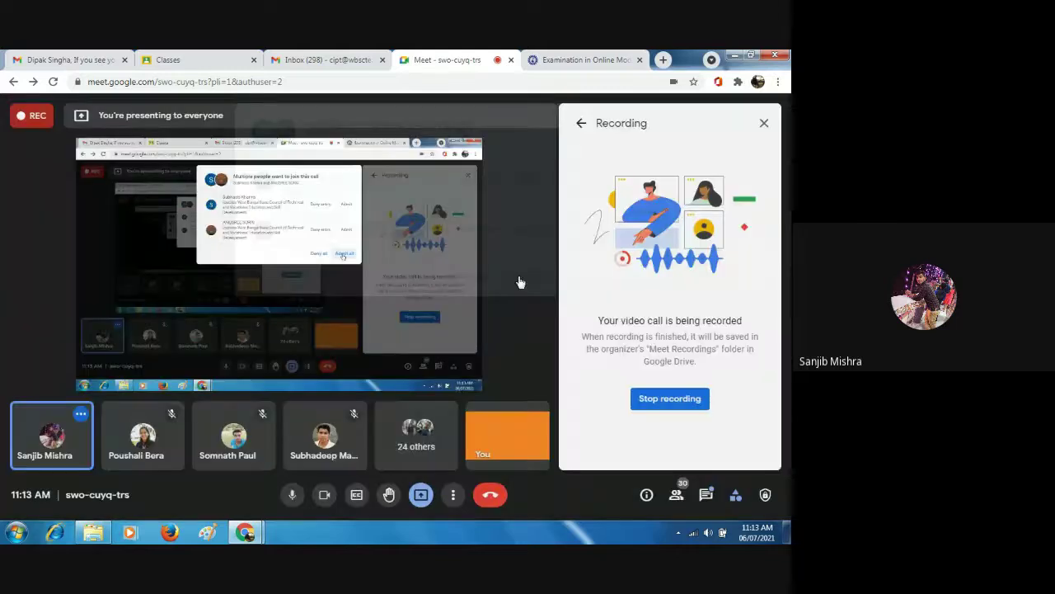
left_click(579, 60)
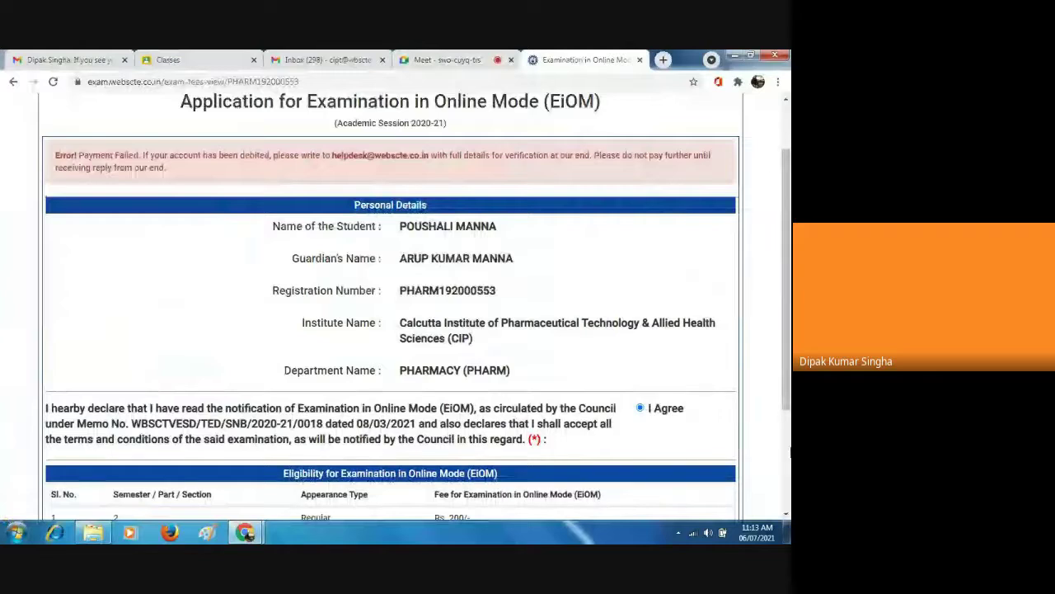
Scroll the application down to Contact Details, showing the student's mobile number and e-mail below the Rs. 200/- fee.
scroll(790, 449, "down", 2)
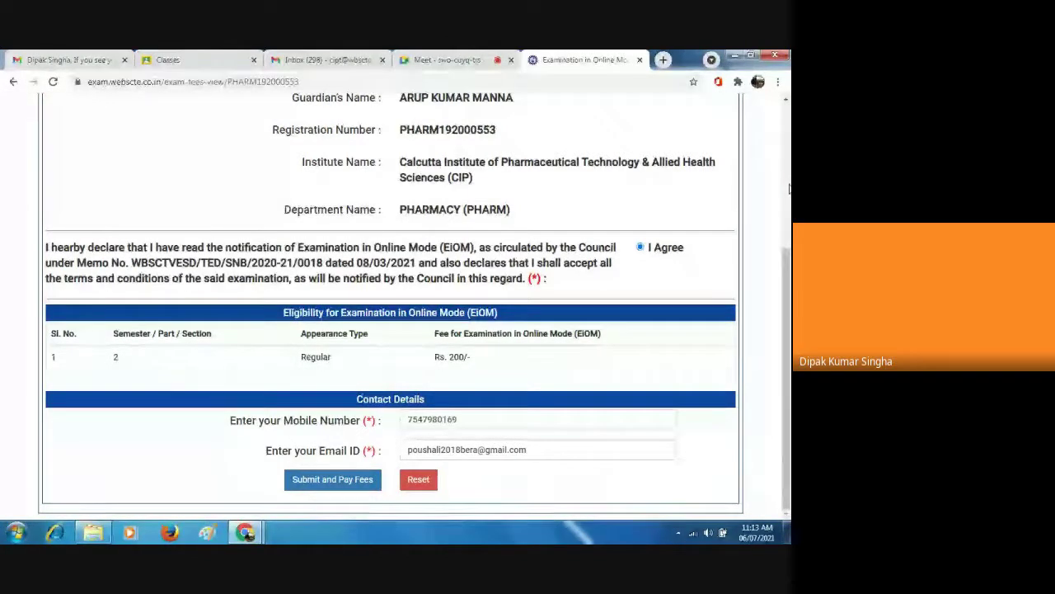
scroll(789, 189, "up", 3)
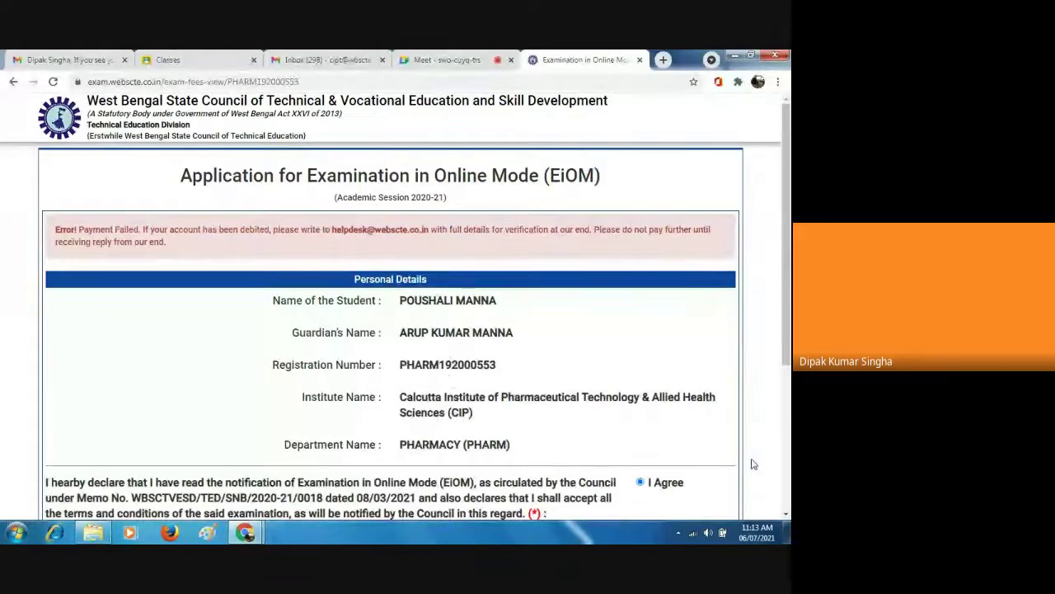
left_click(785, 514)
left_click(786, 514)
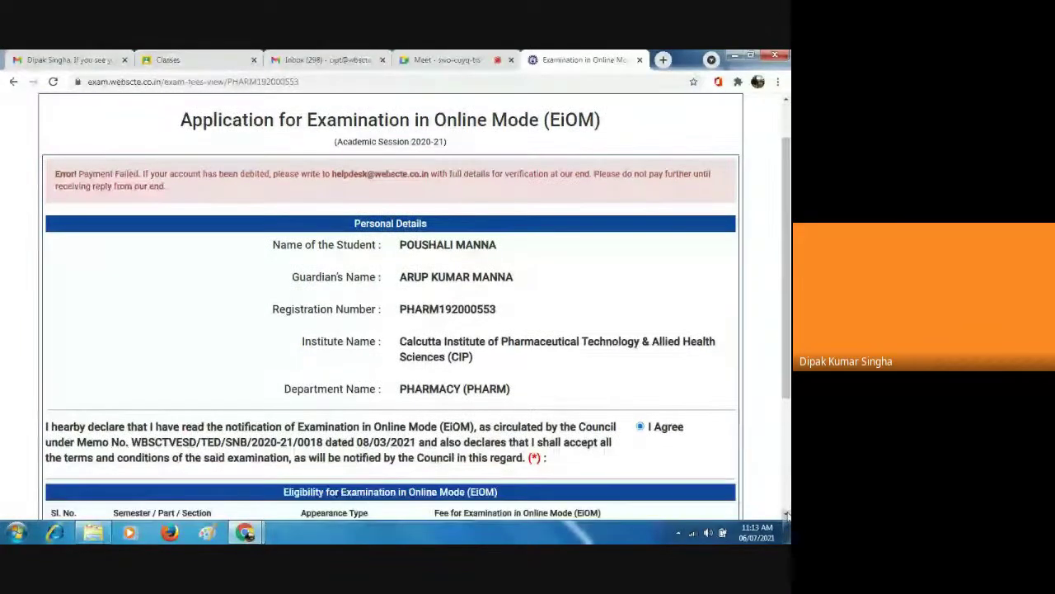
left_click(785, 514)
left_click(786, 514)
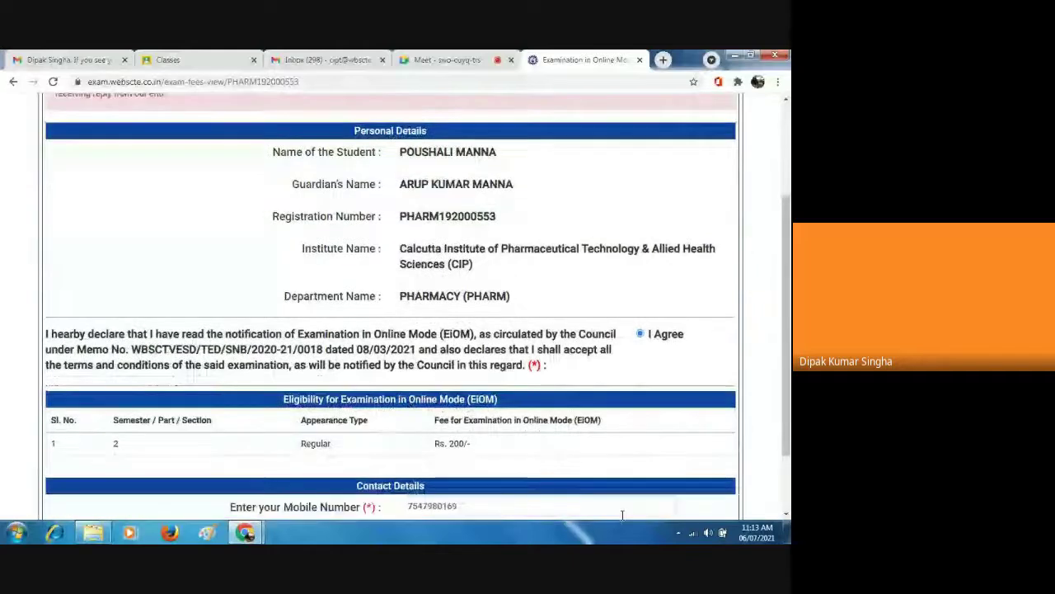
left_click(785, 513)
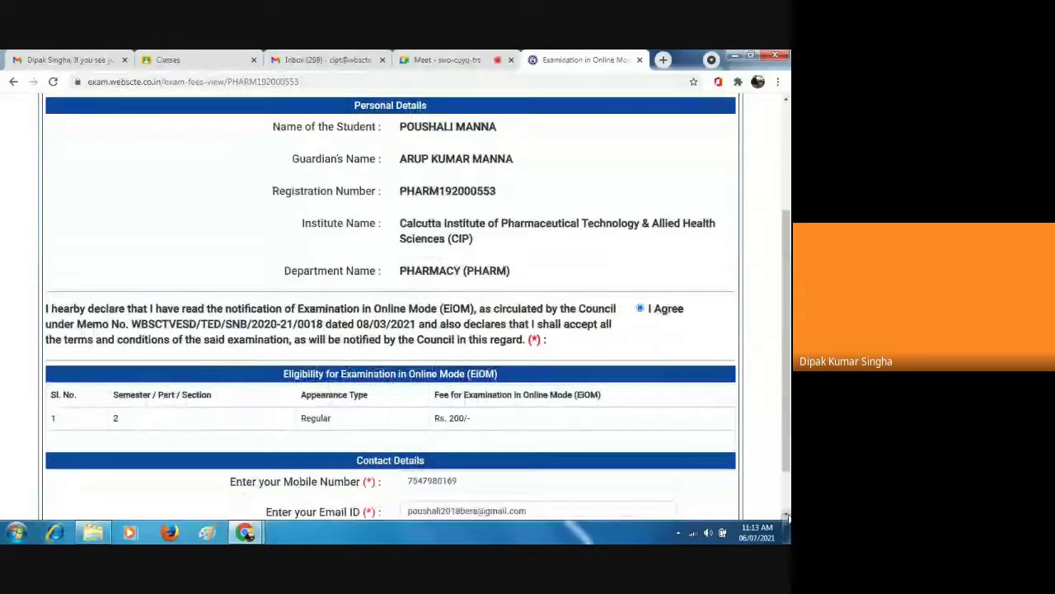
left_click(785, 513)
left_click(786, 514)
left_click(785, 514)
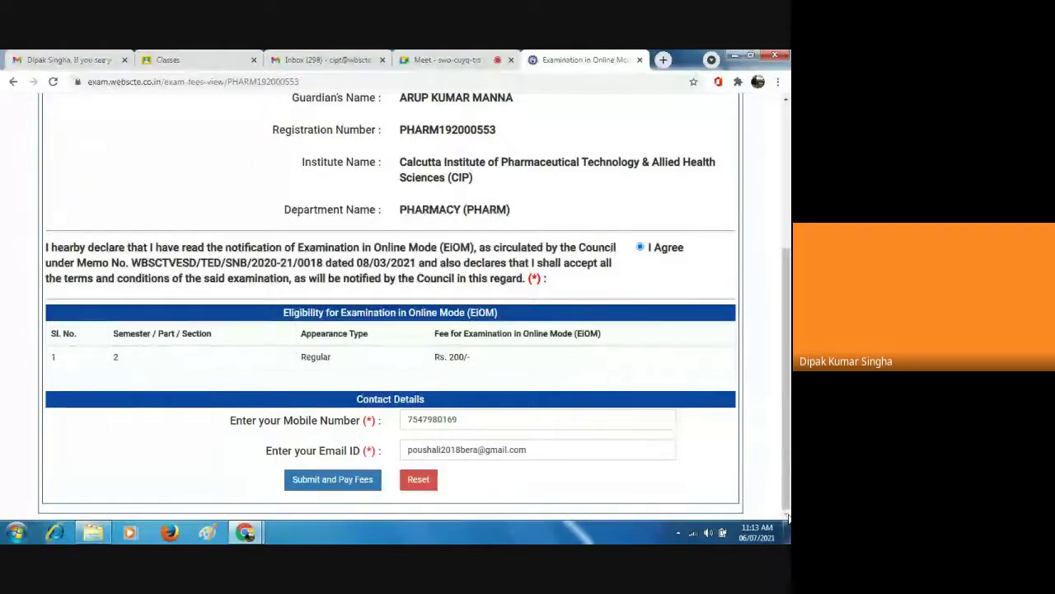
Submit the application and scroll down to the payment mode options.
left_click(361, 489)
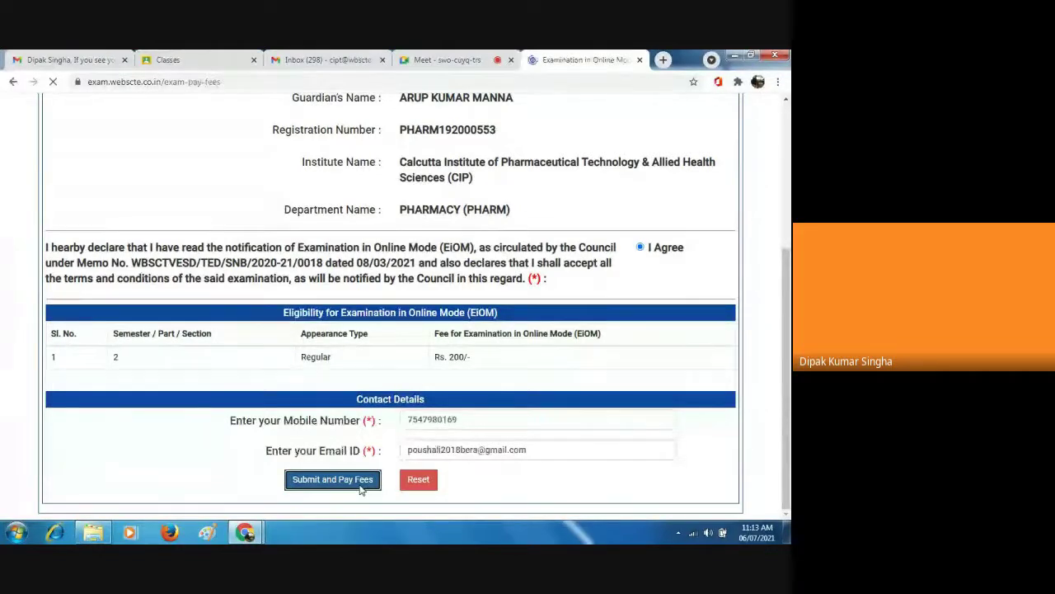
left_click(786, 515)
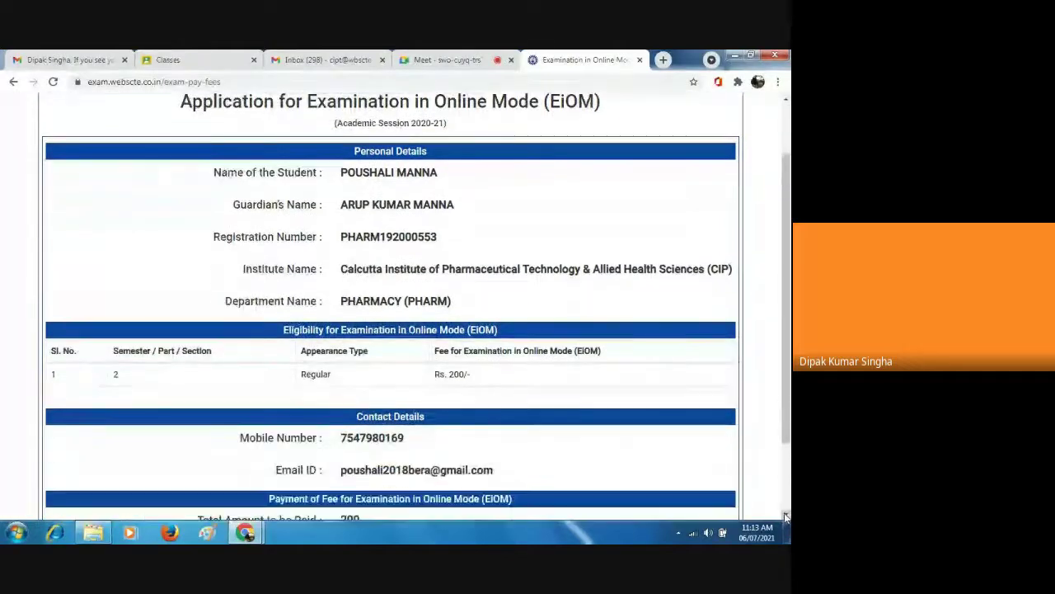
left_click(786, 515)
left_click(786, 516)
left_click(785, 515)
left_click(785, 515)
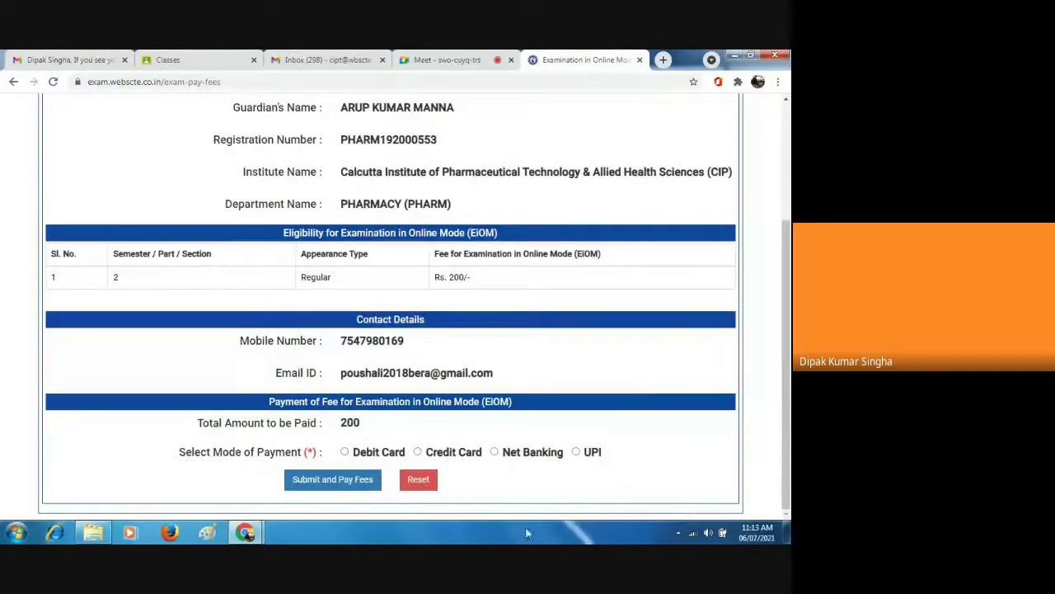
Choose UPI payment and submit, reaching the Rs. 200.00 eazypay page's VPA field.
left_click(576, 452)
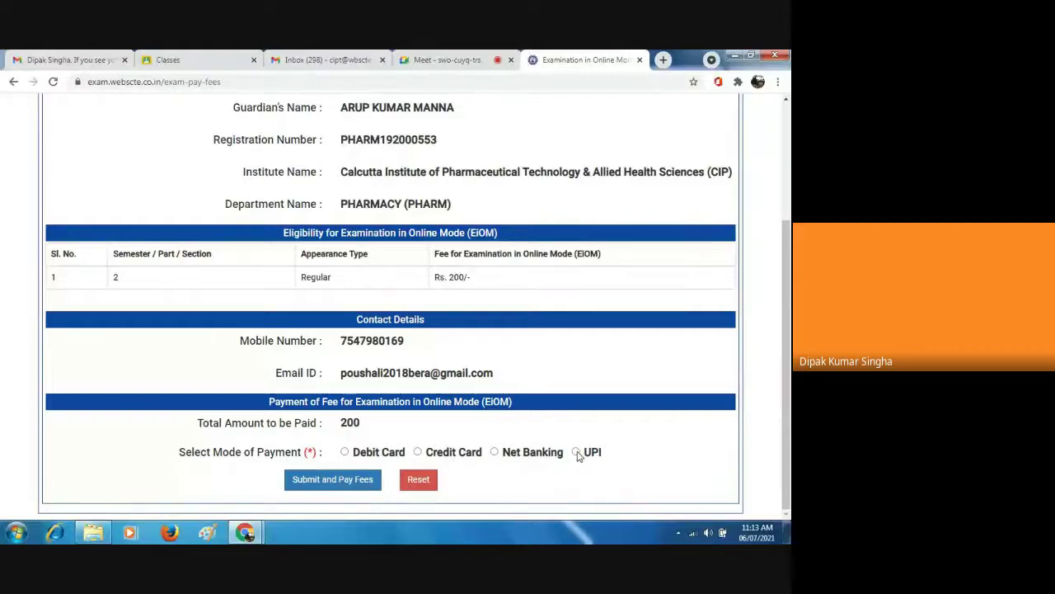
left_click(314, 485)
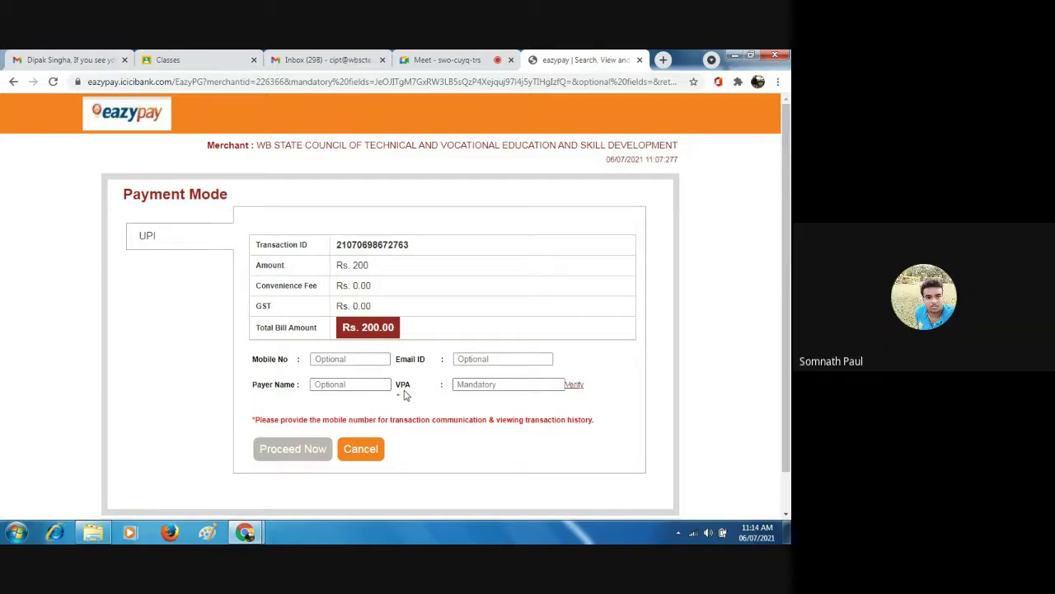
left_click(456, 384)
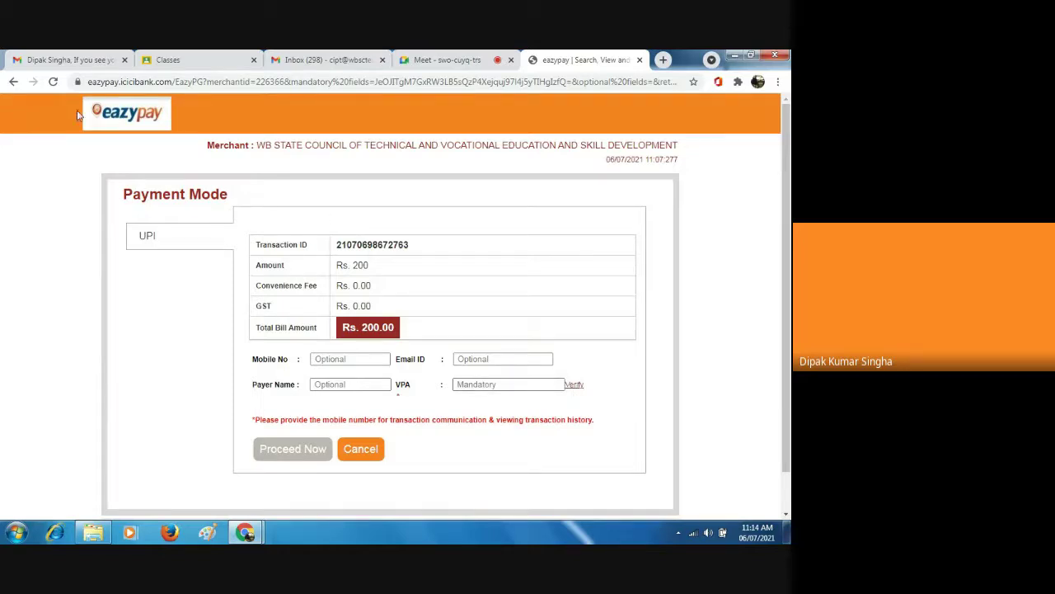
Go back from the payment gateway and reload the fee page twice, resending the form data.
left_click(14, 83)
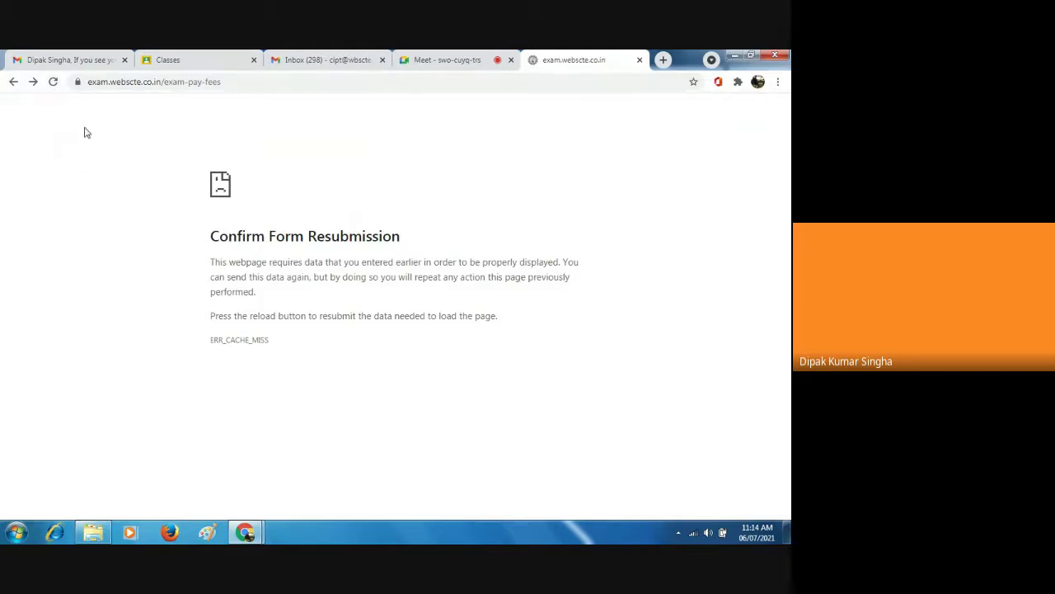
left_click(54, 83)
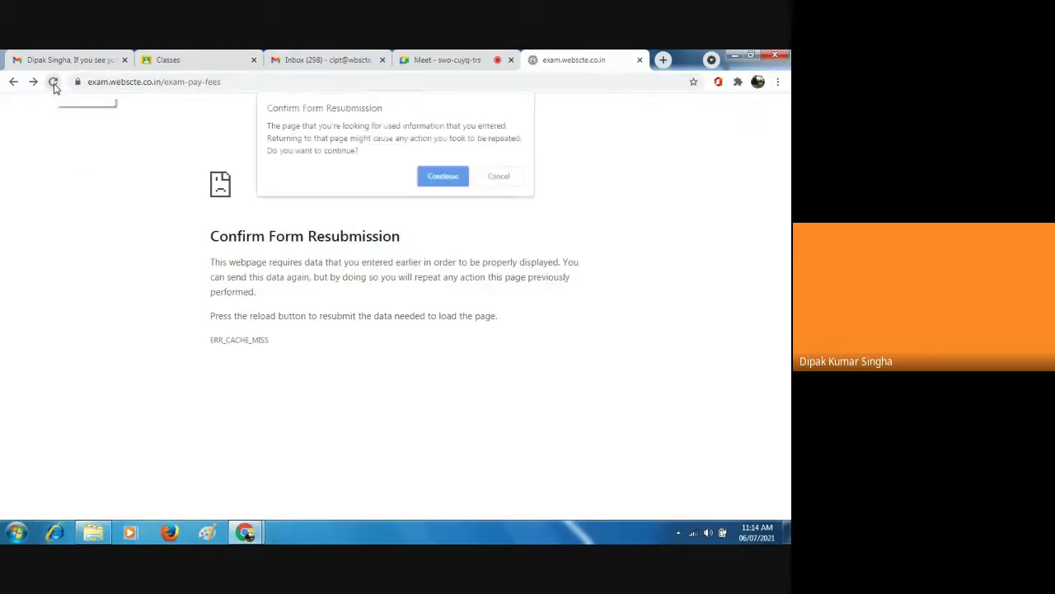
left_click(435, 177)
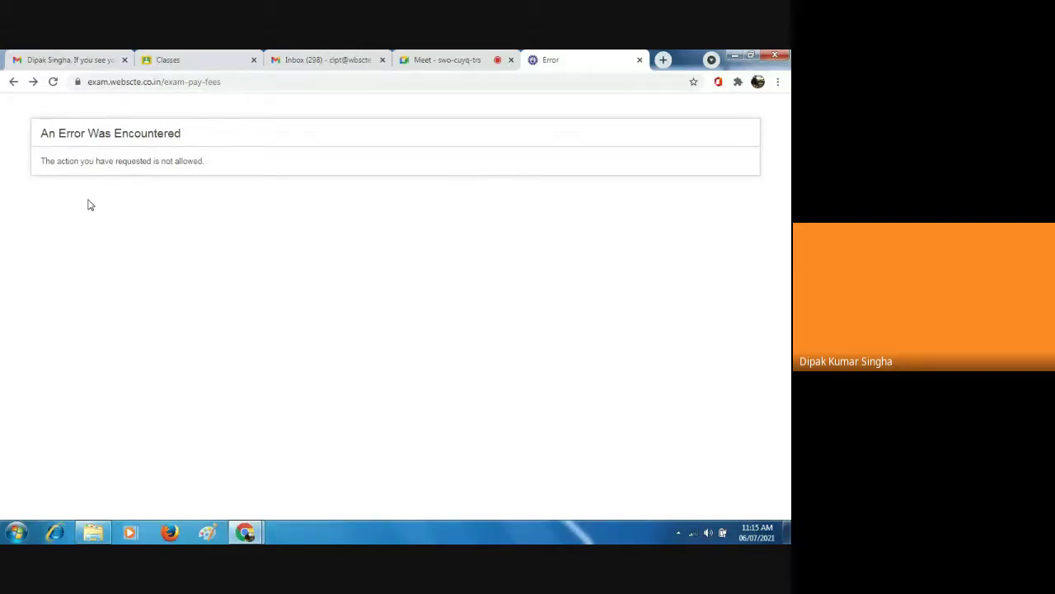
left_click(52, 82)
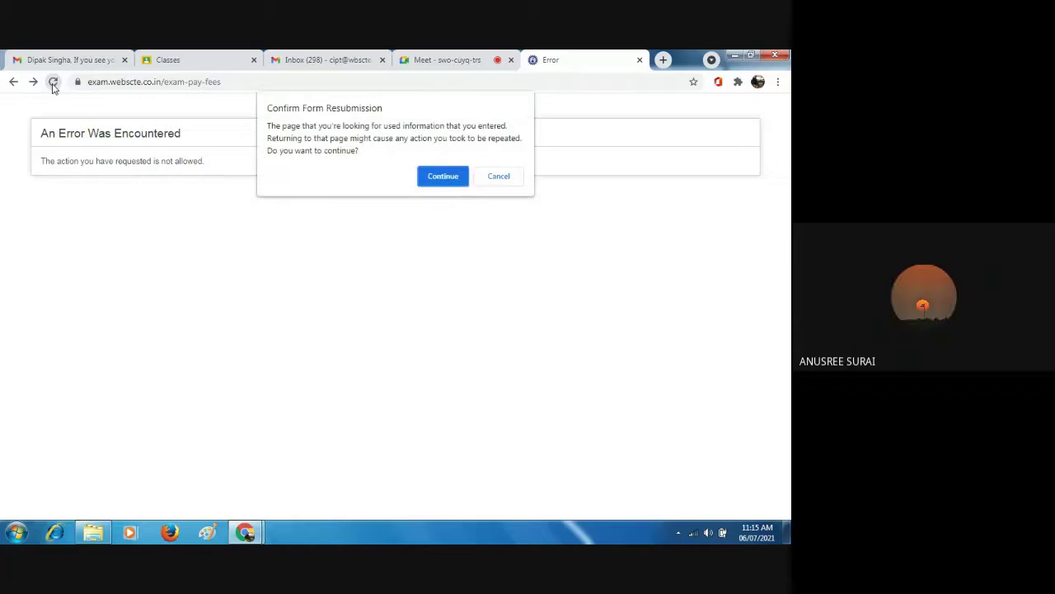
left_click(431, 175)
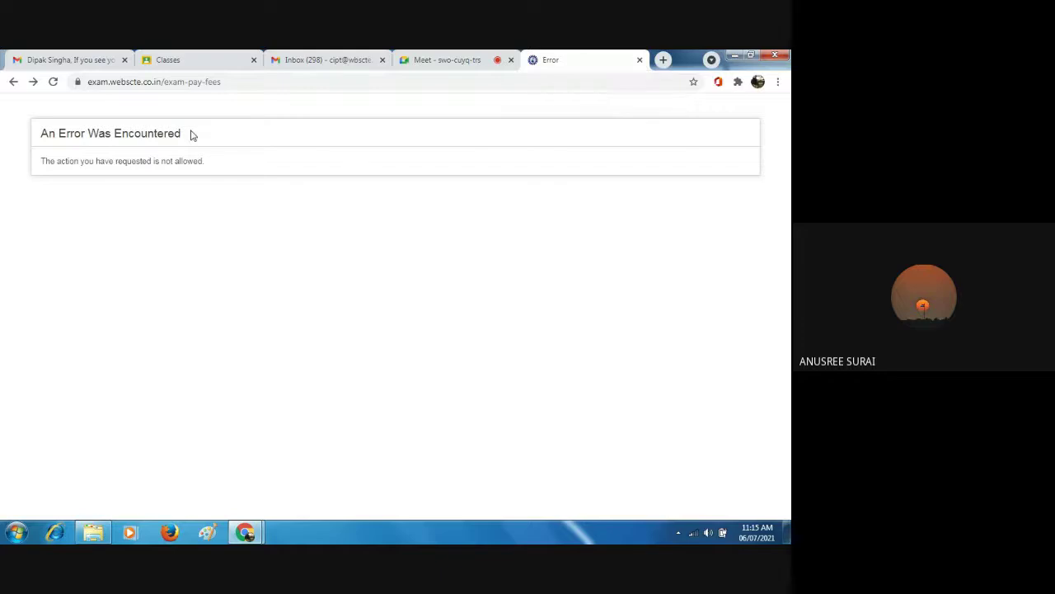
Replace the error page's address with google.com to load Google's home page.
left_click(225, 82)
key("ctrl+a")
key("BackSpace")
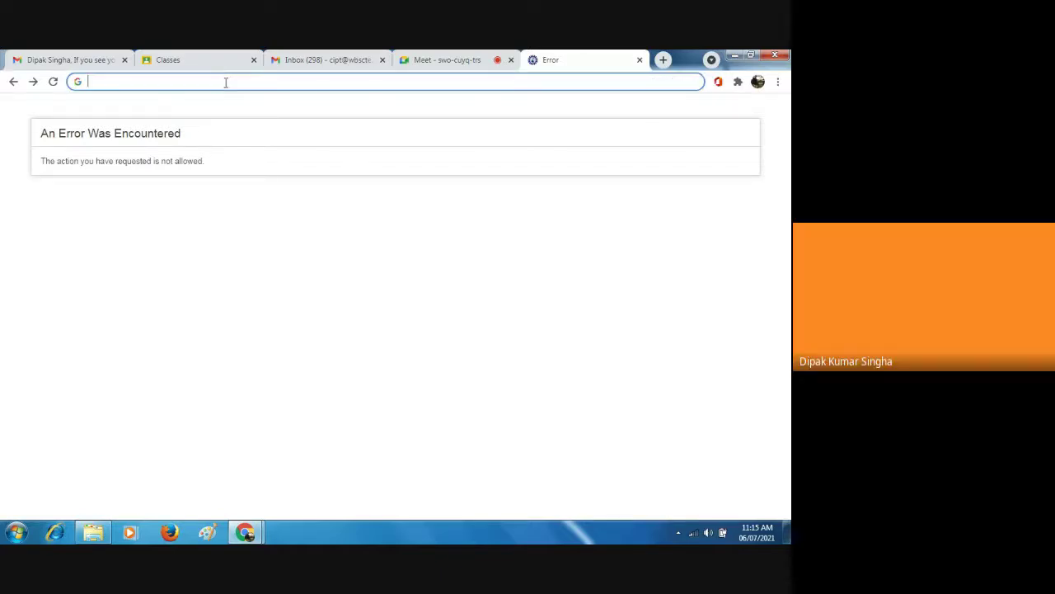
type("g")
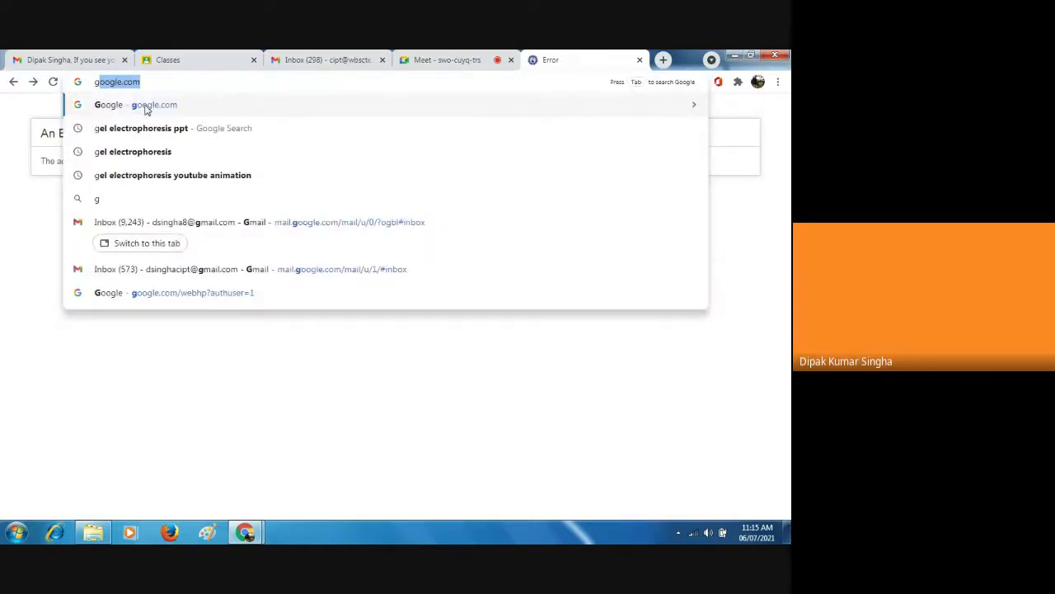
left_click(145, 107)
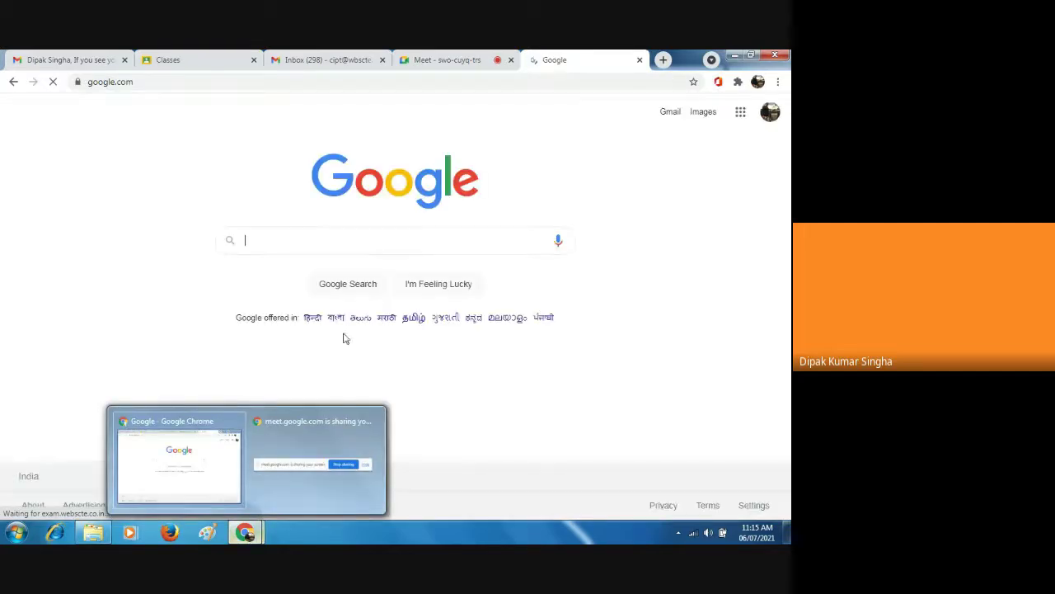
In the Meet call admit one requester, deny all the others and the newest, then return to Google.
left_click(436, 61)
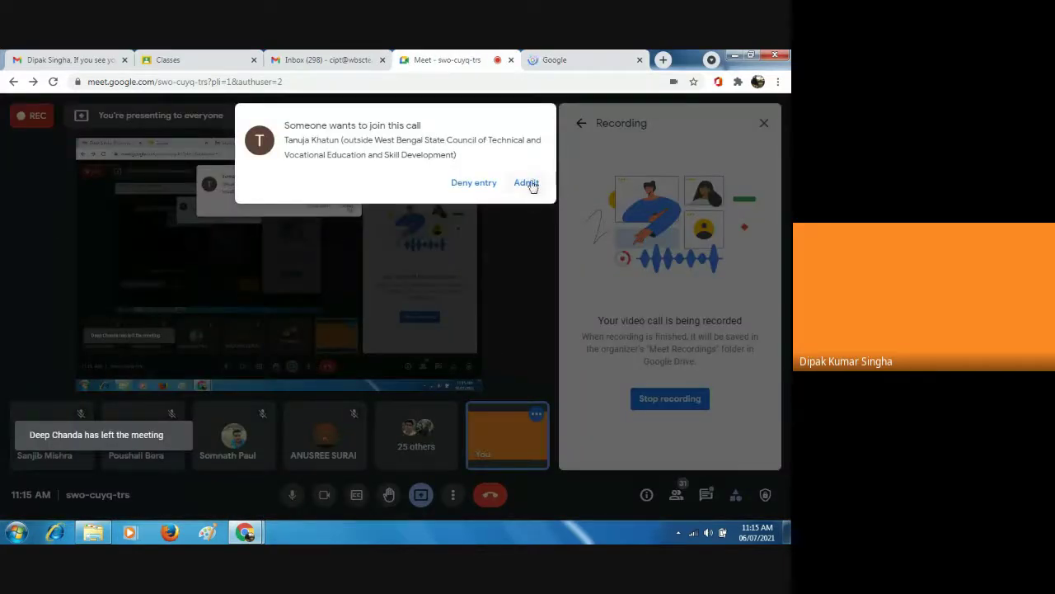
left_click(532, 186)
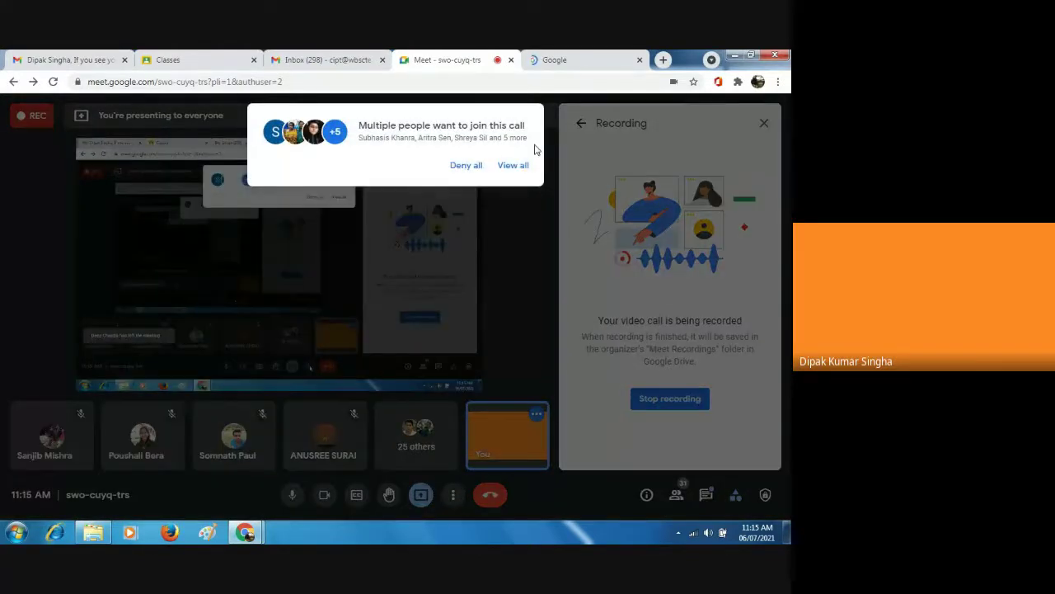
left_click(513, 166)
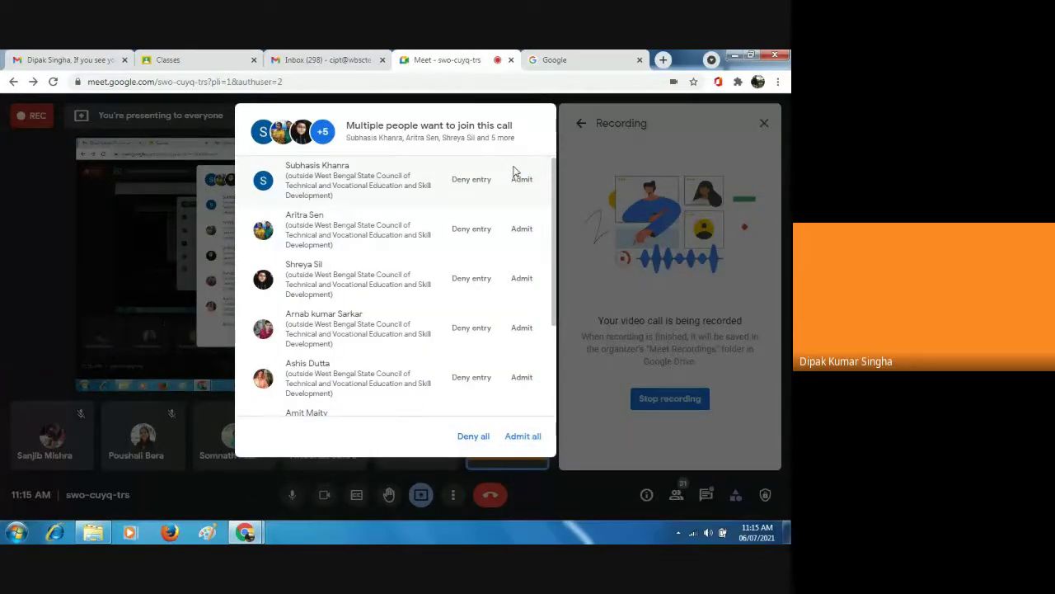
left_click(473, 436)
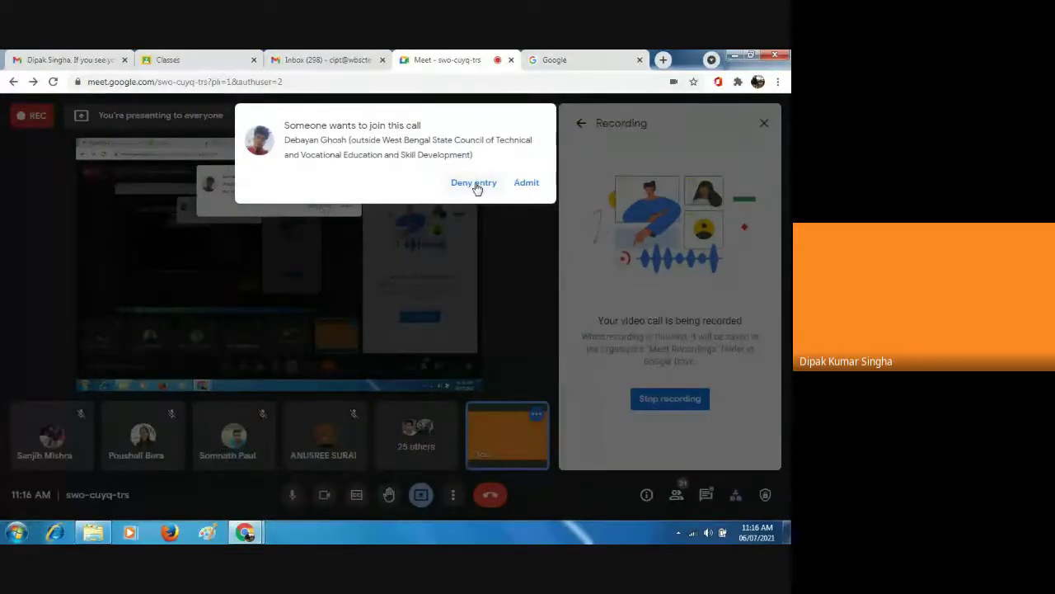
left_click(474, 182)
left_click(568, 61)
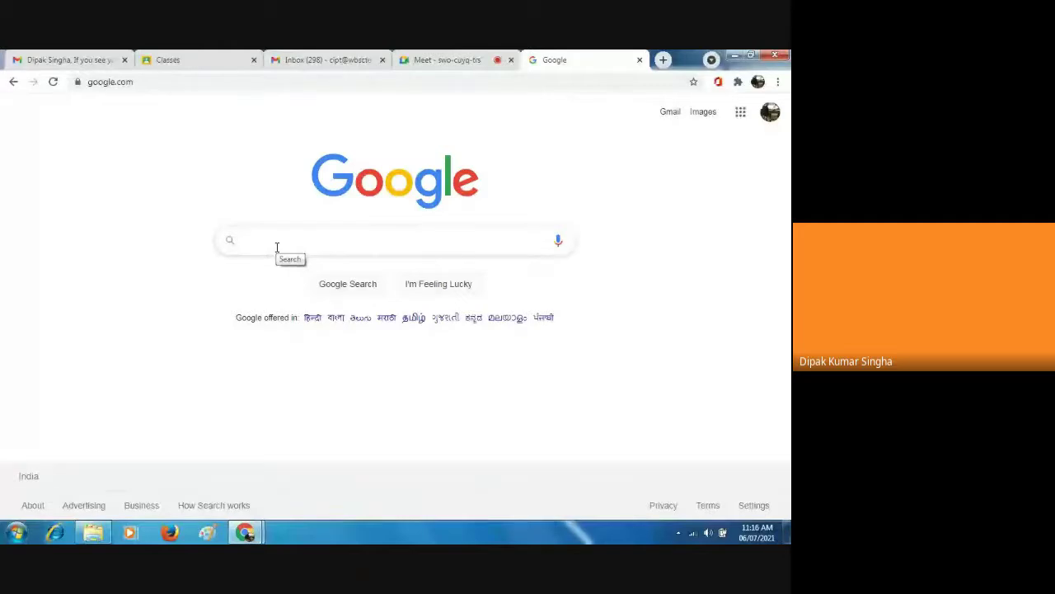
Search Google for 'wbscte', open the West Bengal State Council result, then return to Meet.
left_click(277, 247)
type("w")
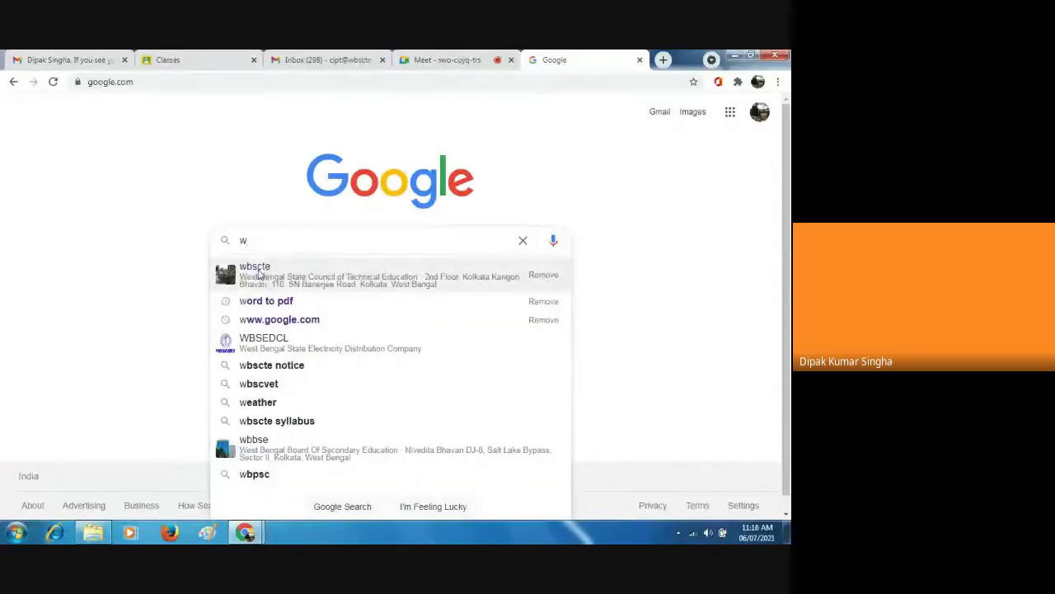
left_click(259, 274)
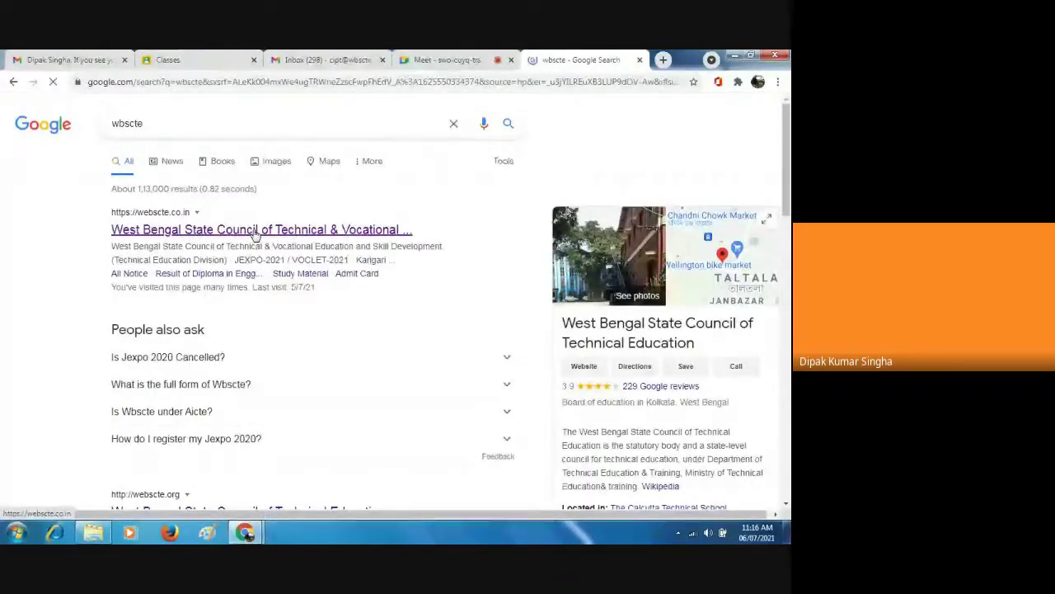
left_click(255, 231)
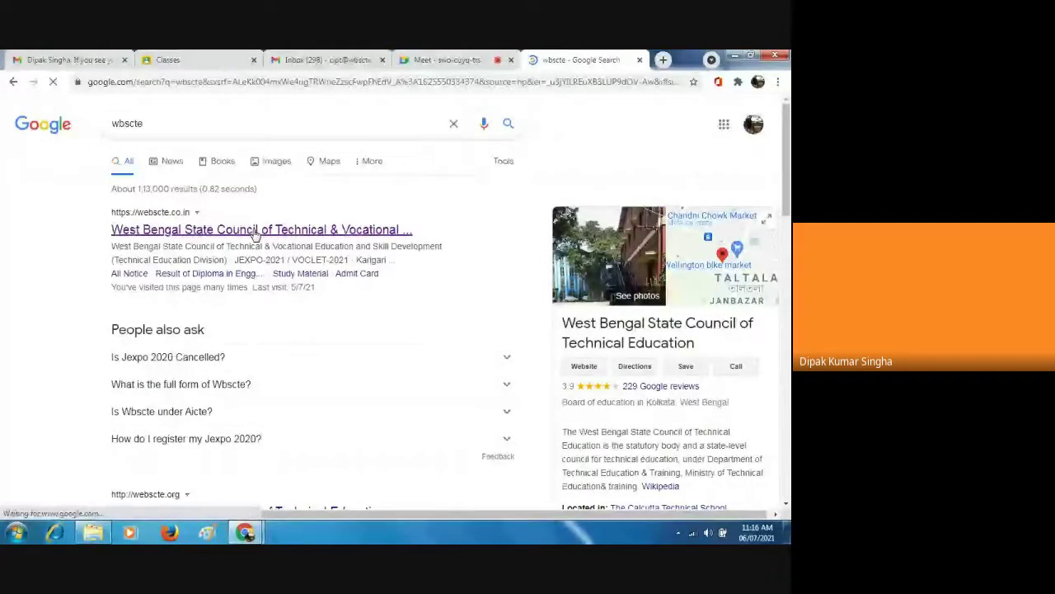
left_click(459, 63)
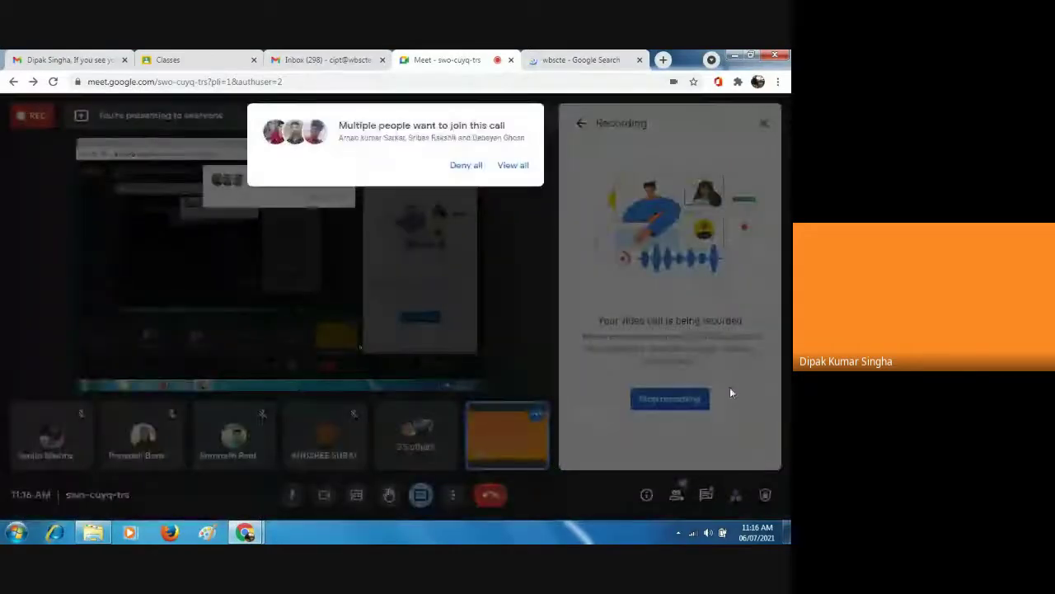
Deny the group of join requests, admit the next requester, then switch to the council site.
left_click(486, 173)
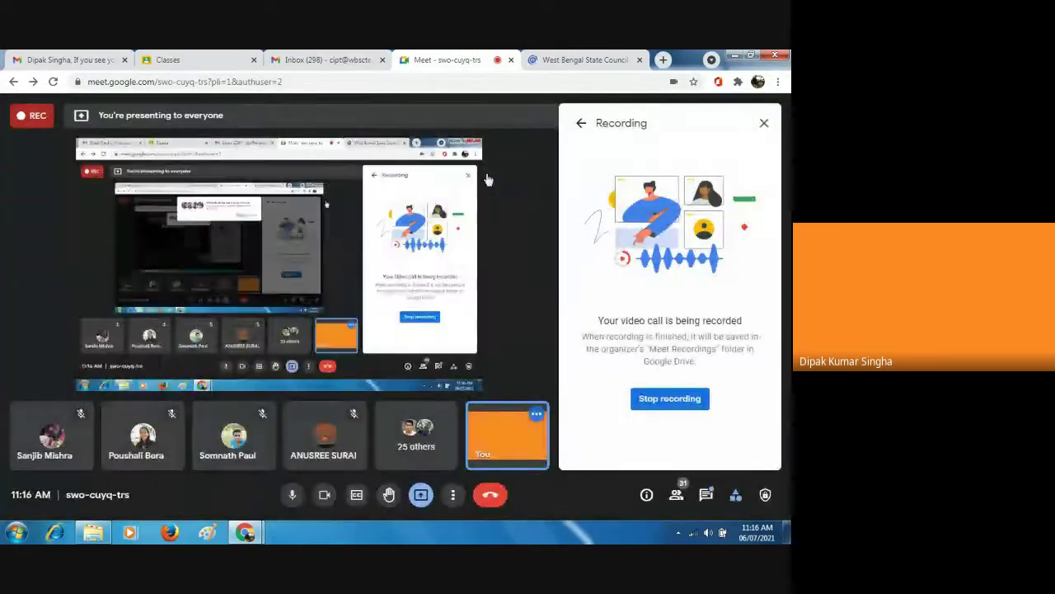
left_click(453, 497)
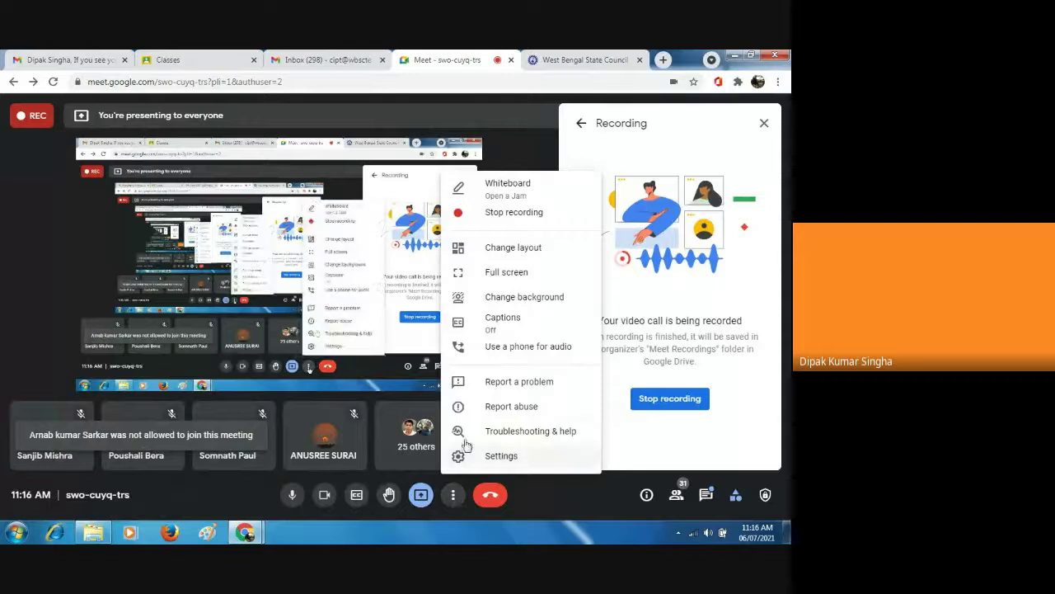
left_click(503, 216)
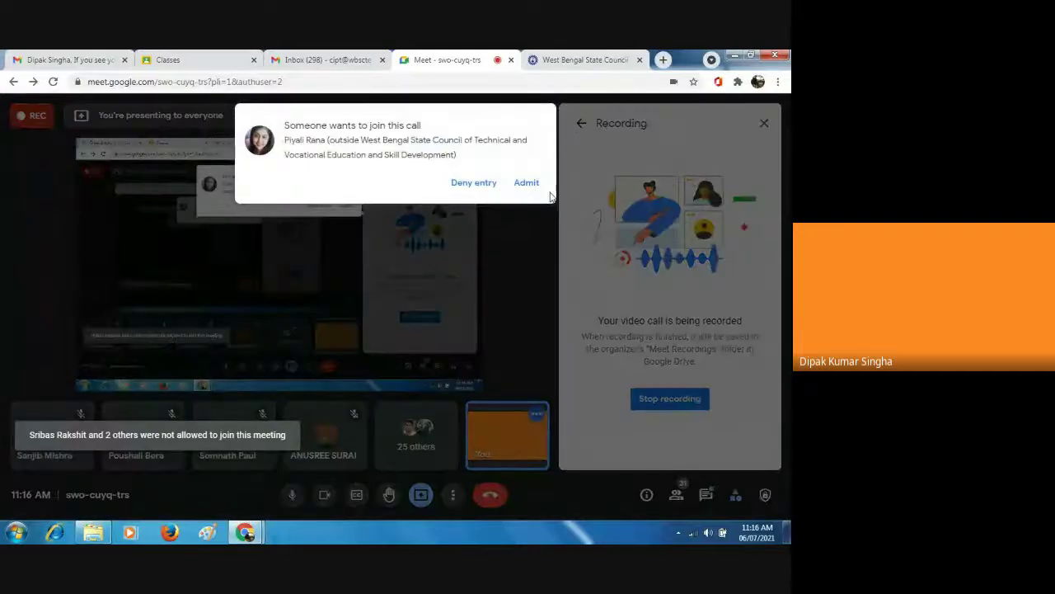
left_click(527, 183)
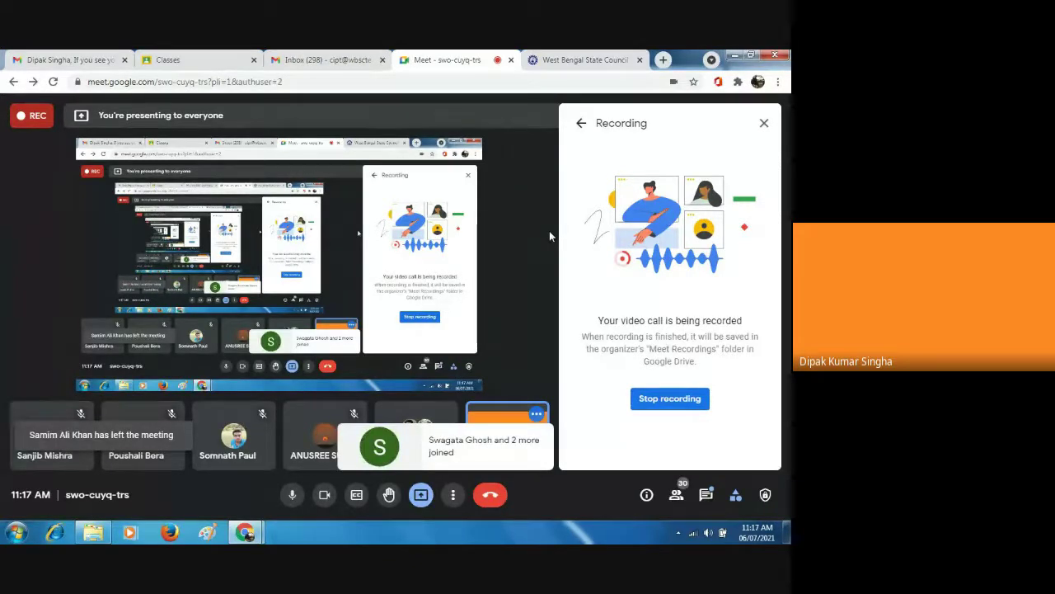
left_click(562, 60)
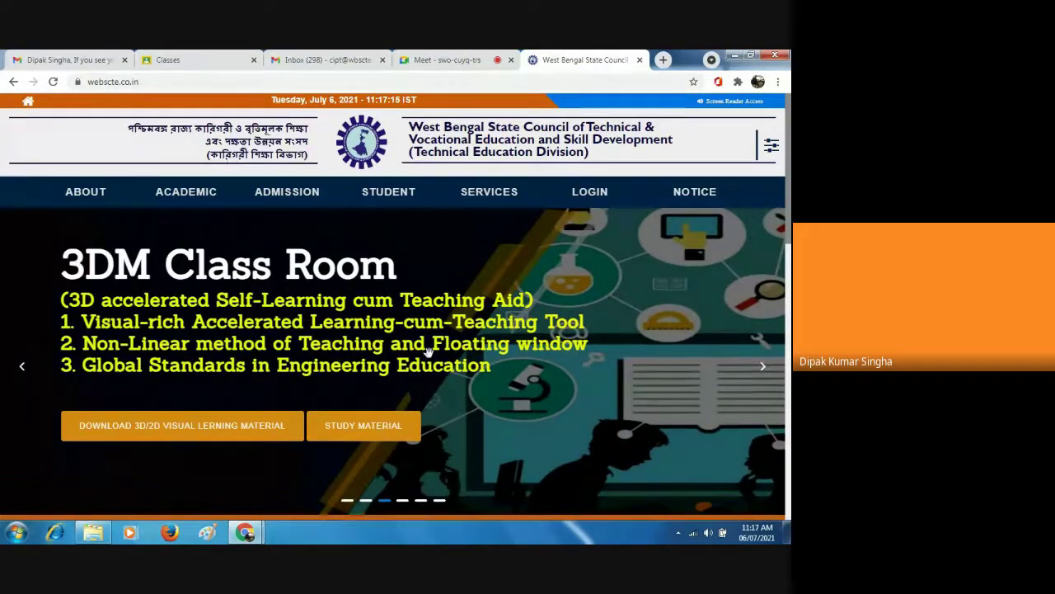
Open Examination in Online Mode's Click to Apply and search a saved student registration number.
left_click(787, 513)
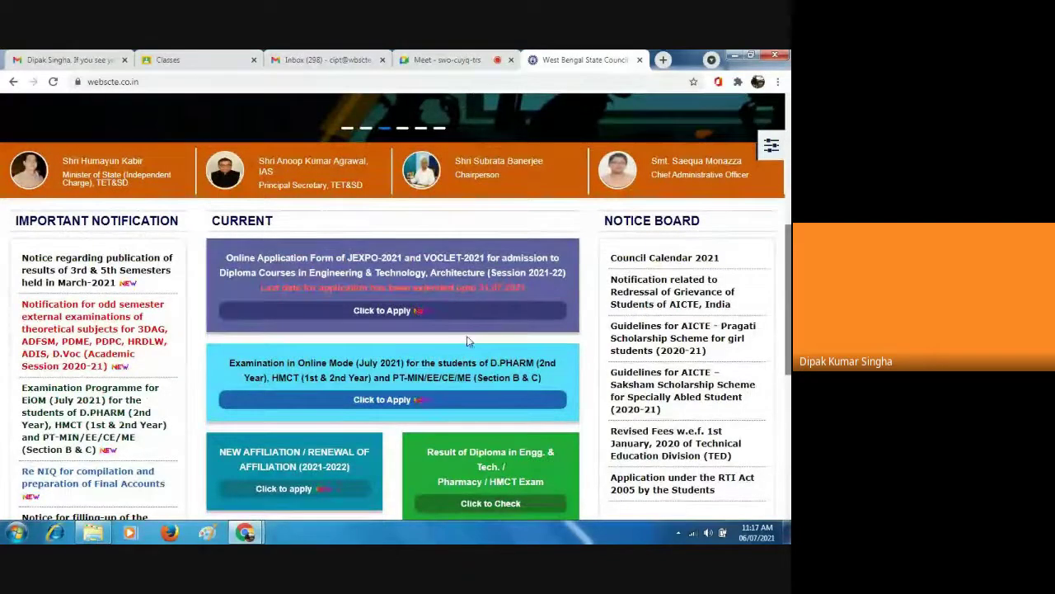
left_click(371, 404)
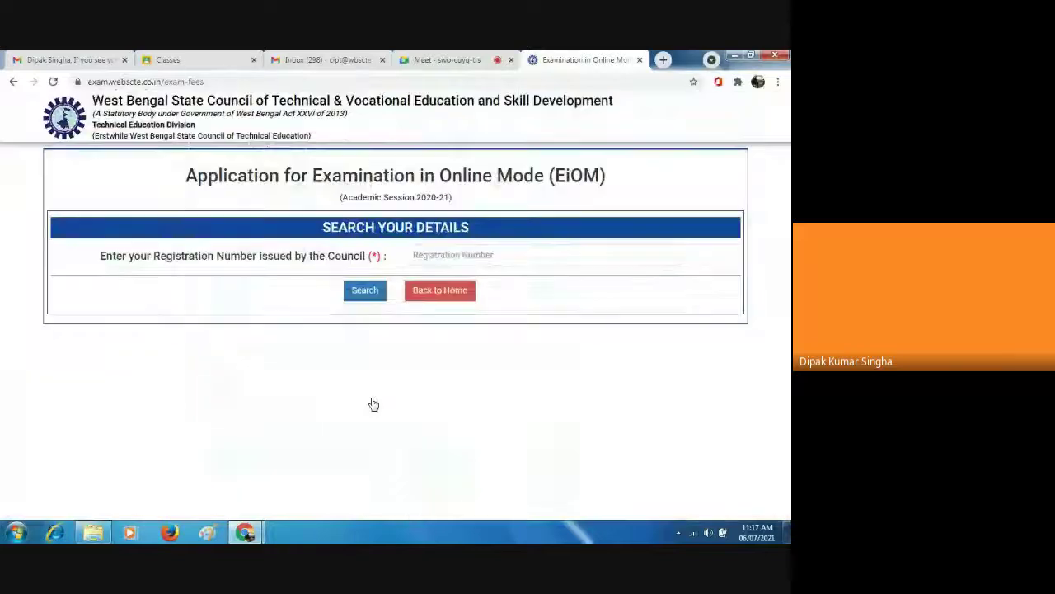
left_click(419, 251)
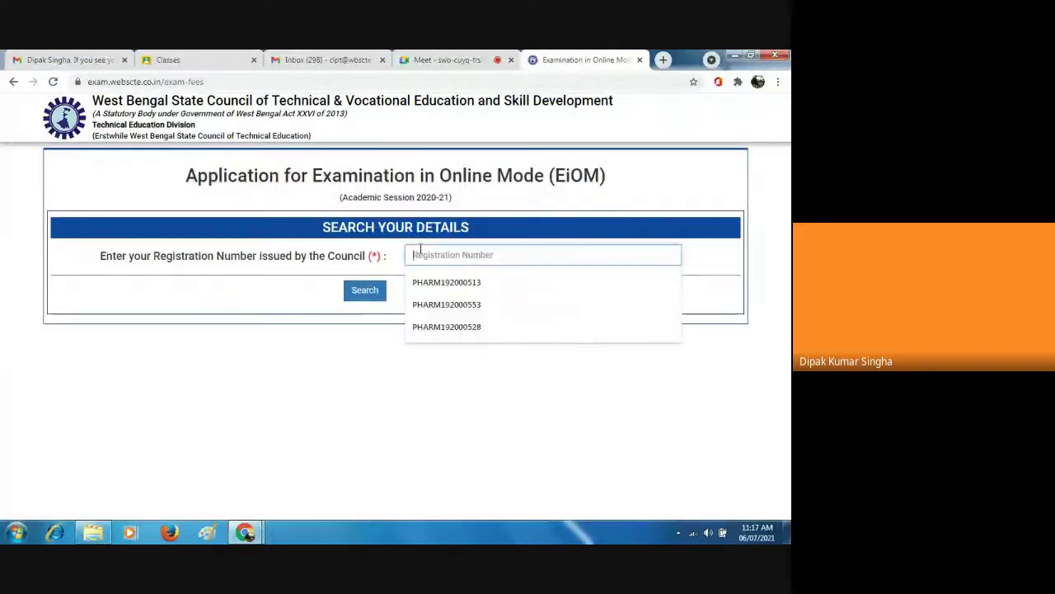
left_click(480, 305)
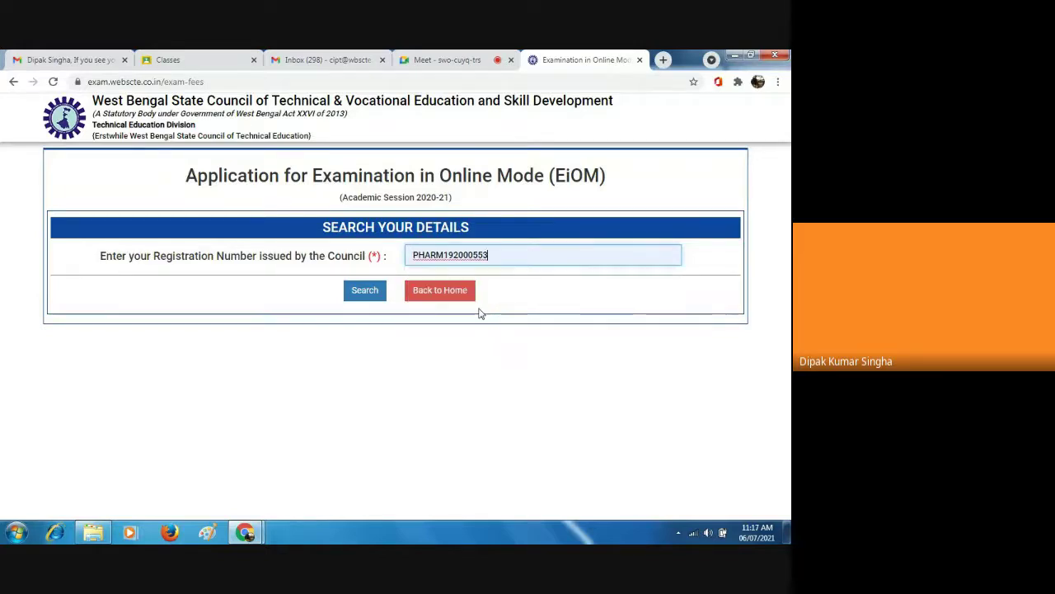
left_click(364, 295)
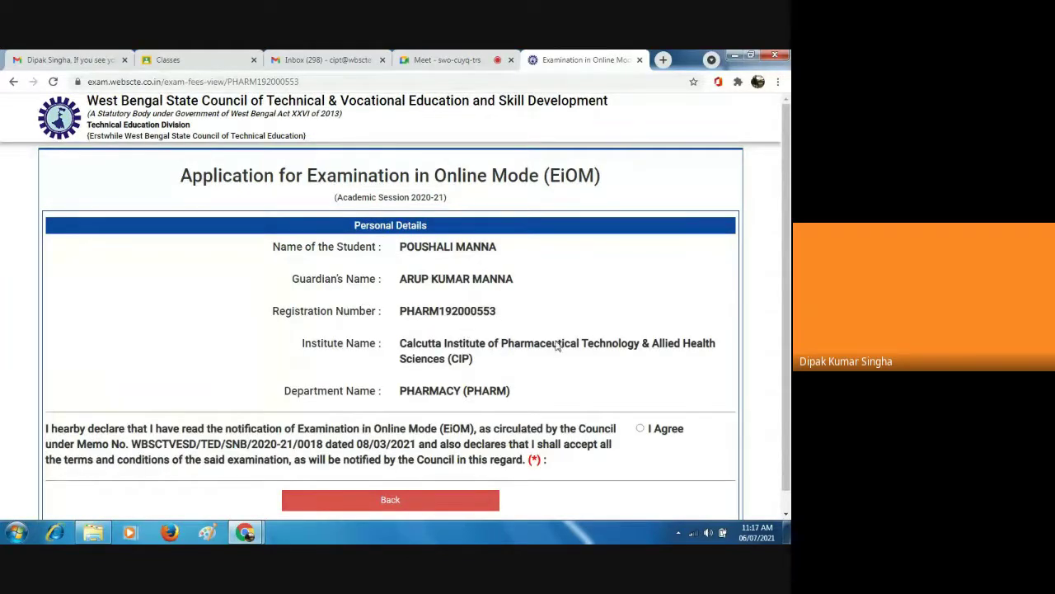
Select I Agree on the declaration, check the mobile number, and submit for fee payment.
left_click(785, 514)
left_click(785, 516)
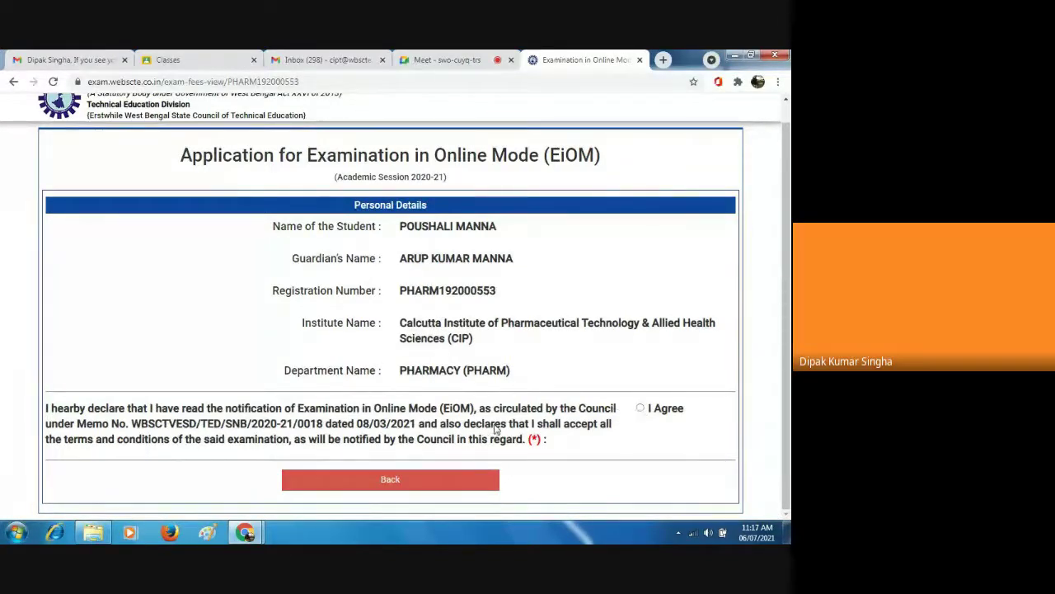
left_click(640, 409)
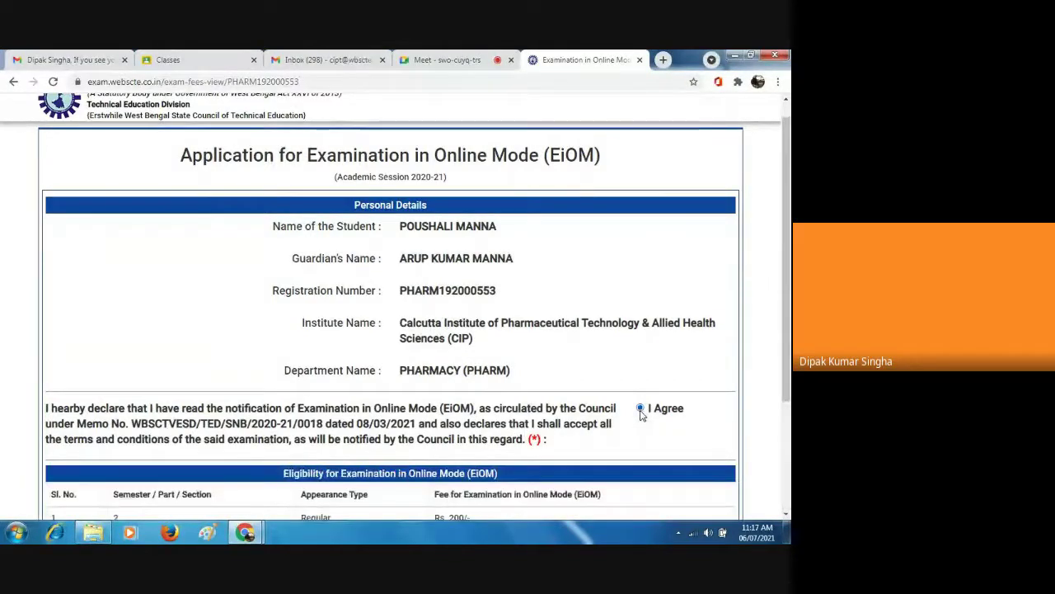
scroll(787, 512, "down", 2)
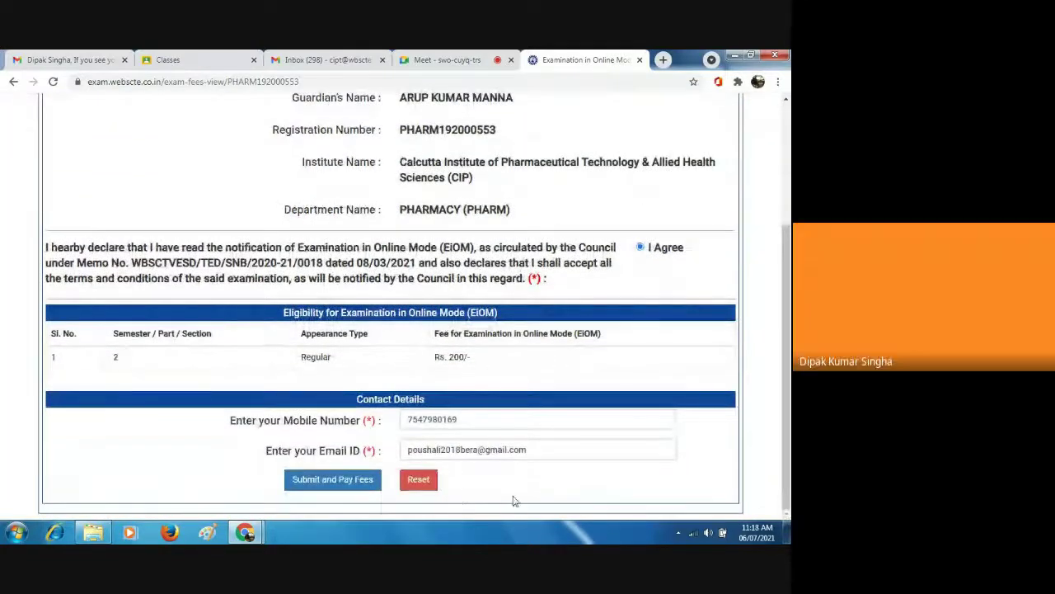
left_click(461, 420)
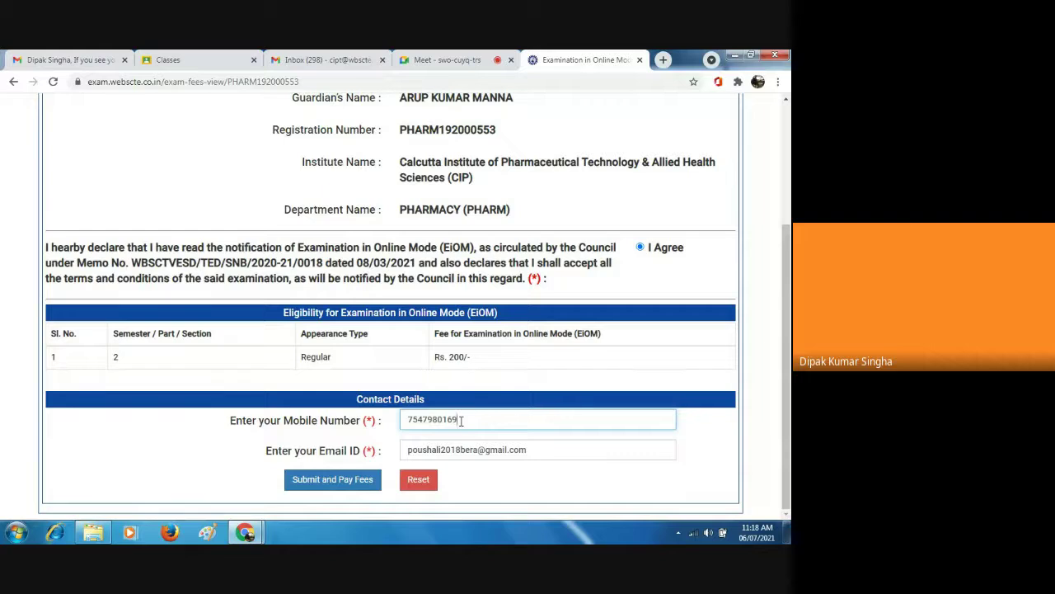
left_click(320, 483)
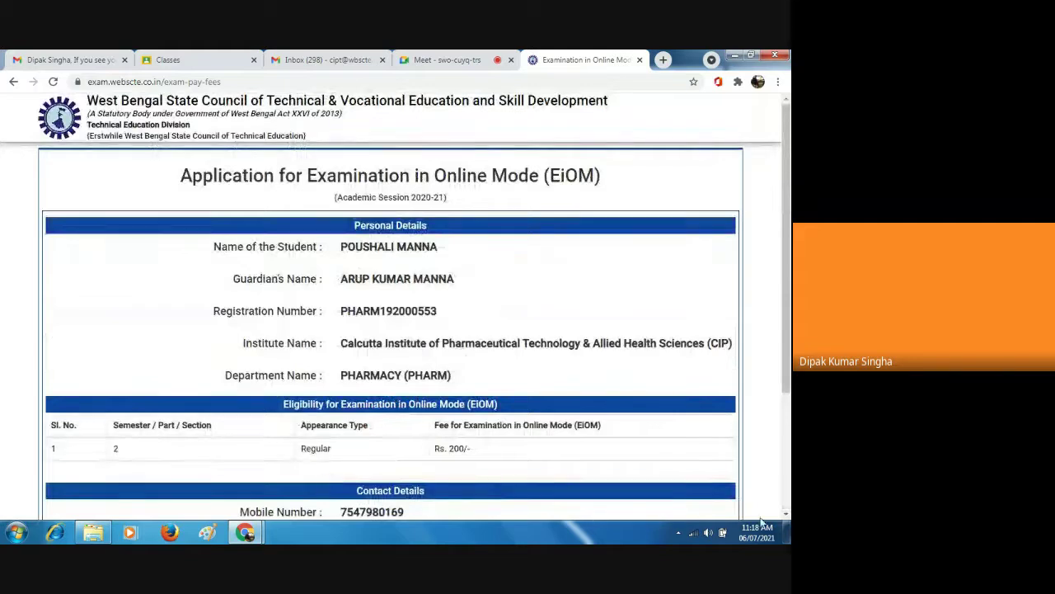
left_click(785, 512)
left_click(786, 513)
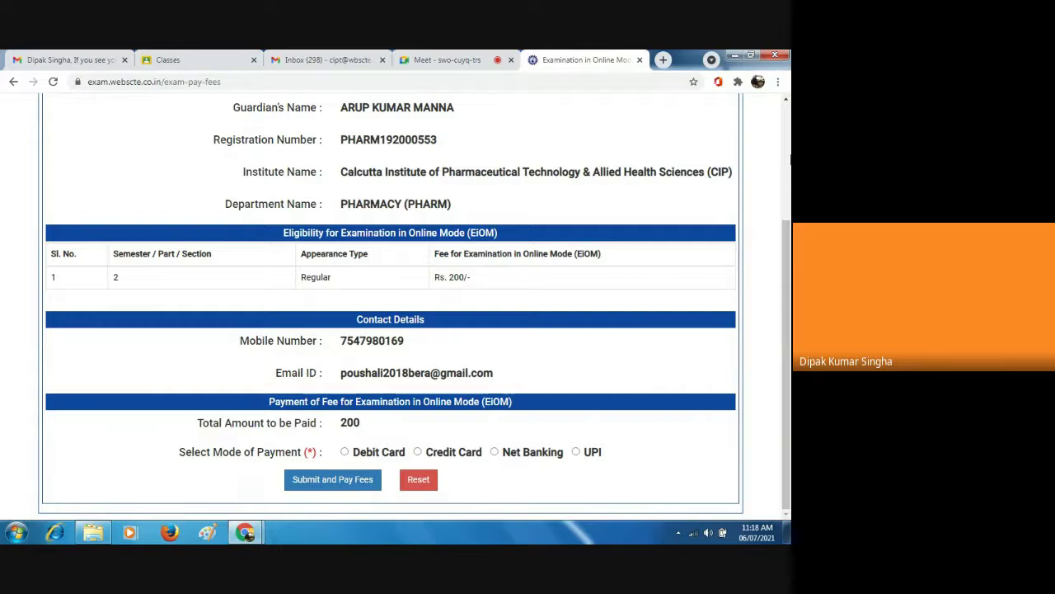
scroll(371, 351, "up", 3)
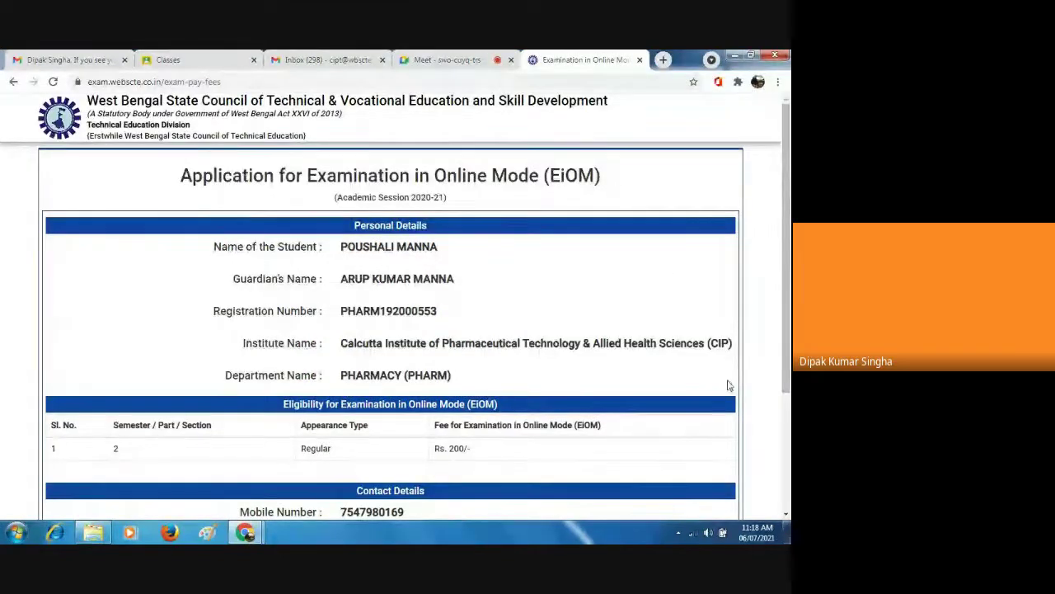
scroll(788, 497, "down", 3)
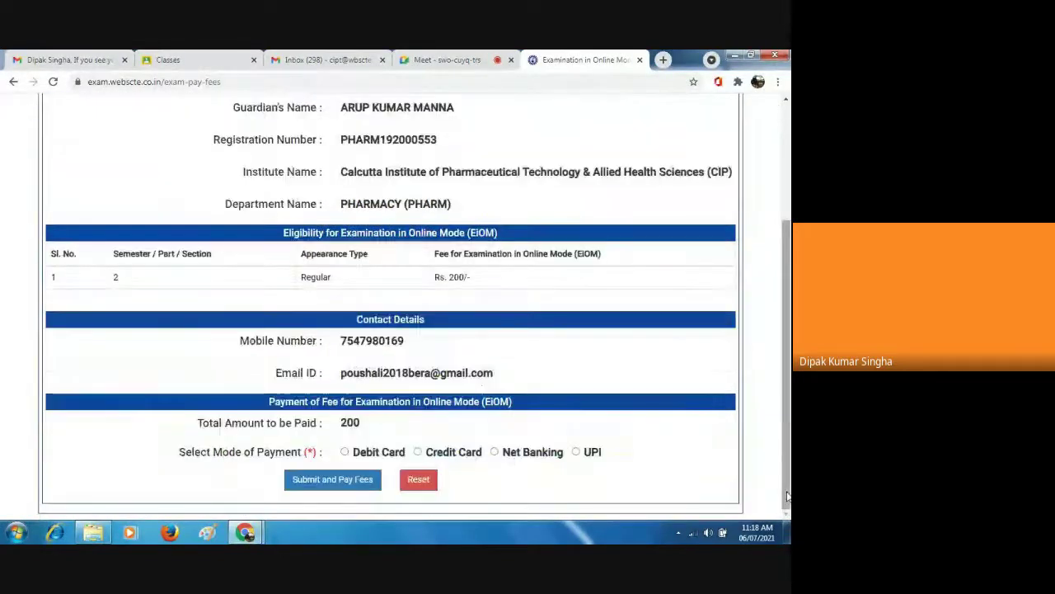
Go back to the registration search and look up another student's registration number.
left_click(14, 82)
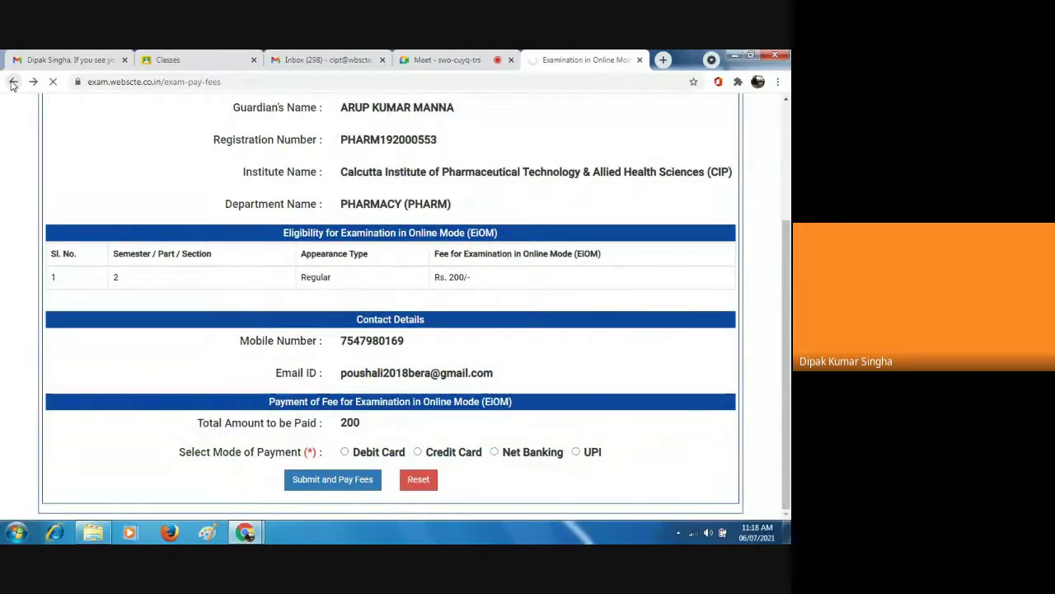
left_click(13, 83)
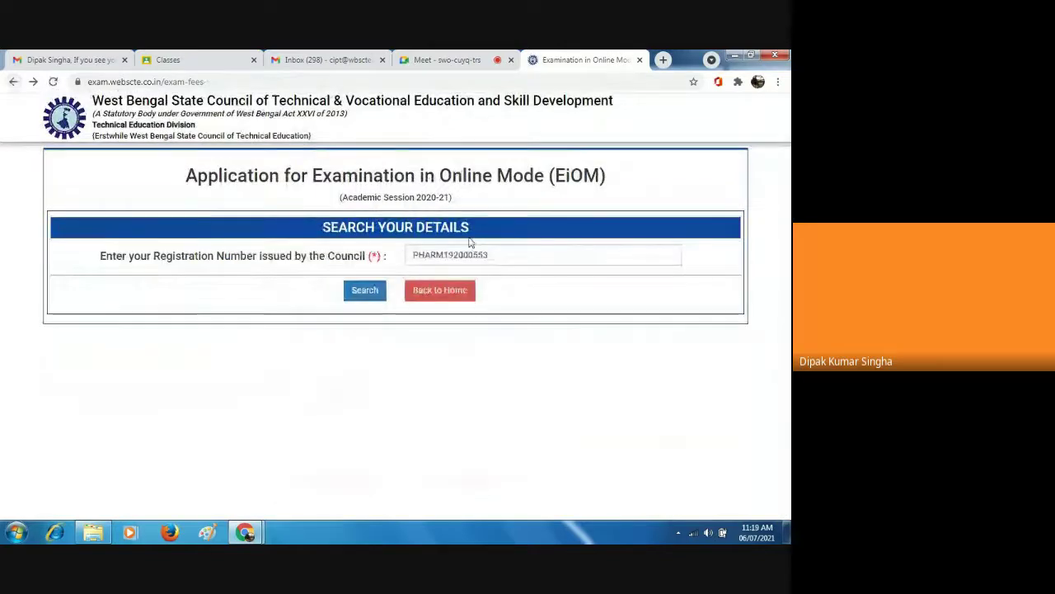
left_click(499, 254)
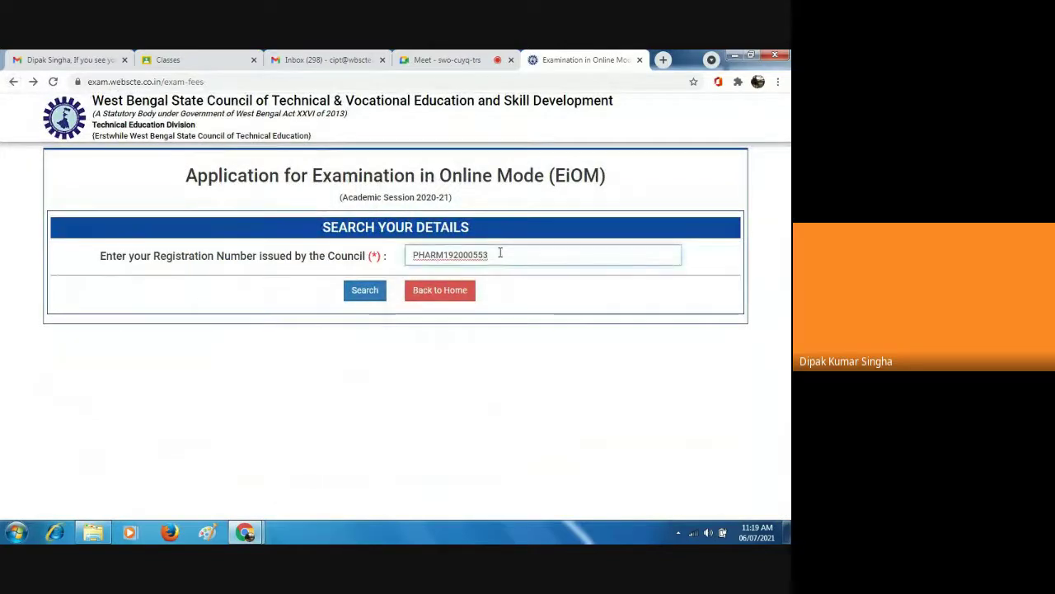
key("BackSpace")
key("BackSpace")
key("BackSpace")
key("BackSpace")
key("BackSpace")
key("BackSpace")
key("BackSpace")
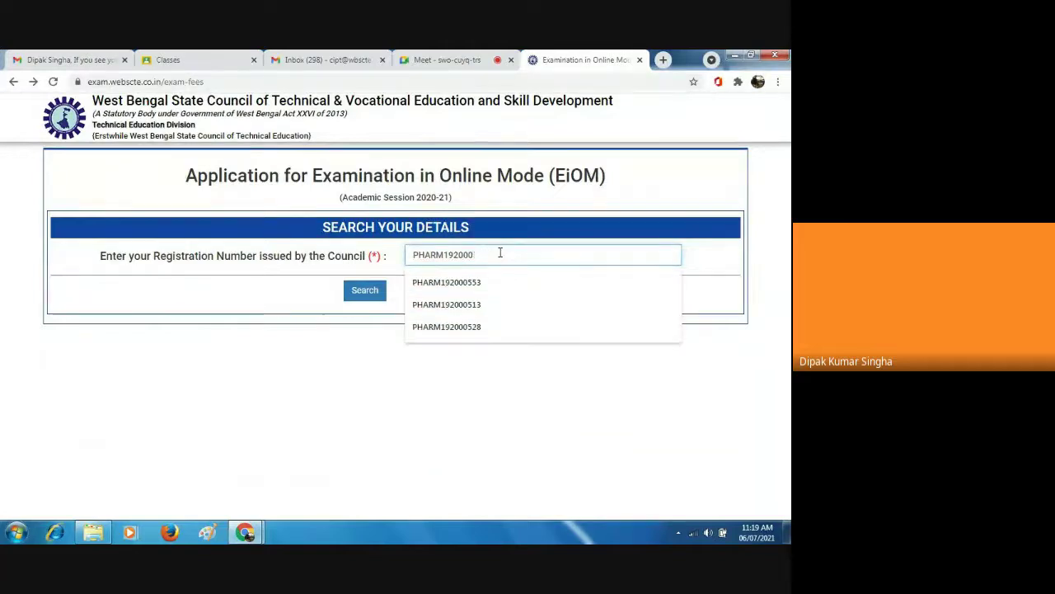
left_click(487, 328)
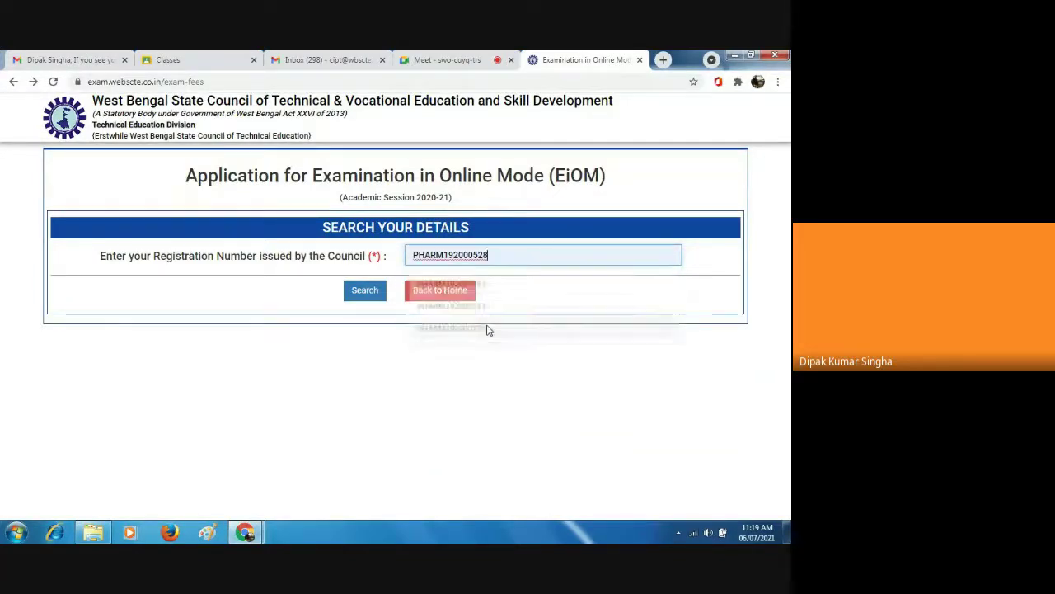
left_click(367, 293)
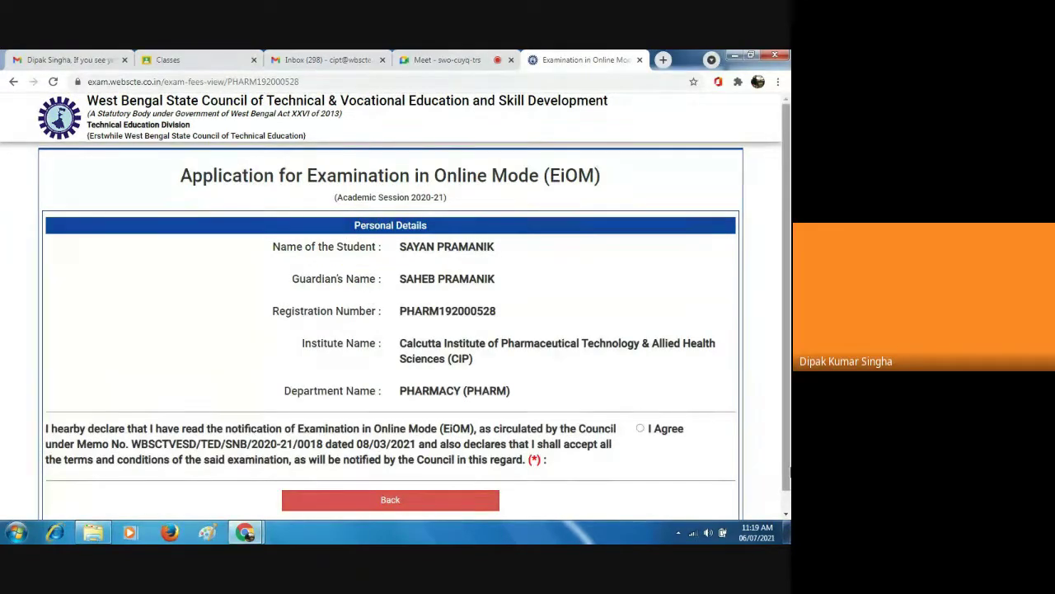
Agree to this student's declaration and submit the form to the Rs. 200/- fee summary.
scroll(643, 428, "down", 1)
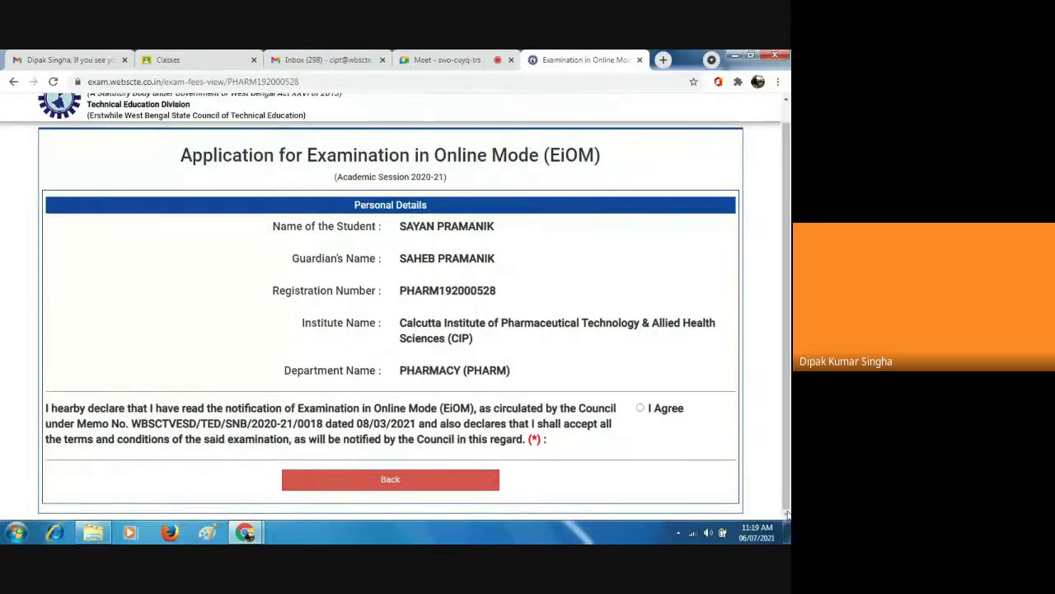
left_click(639, 410)
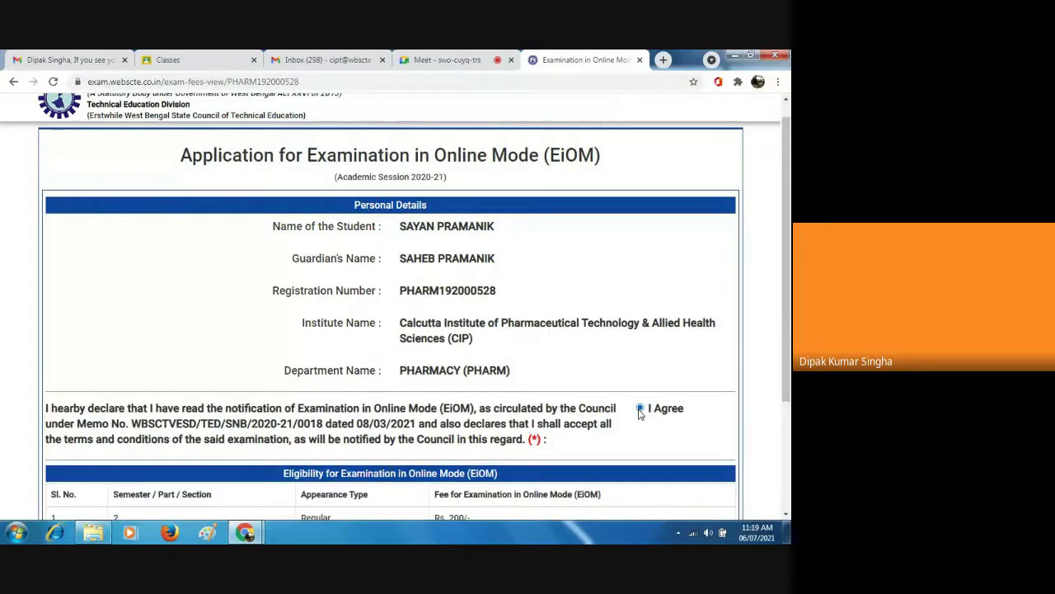
scroll(396, 307, "down", 1)
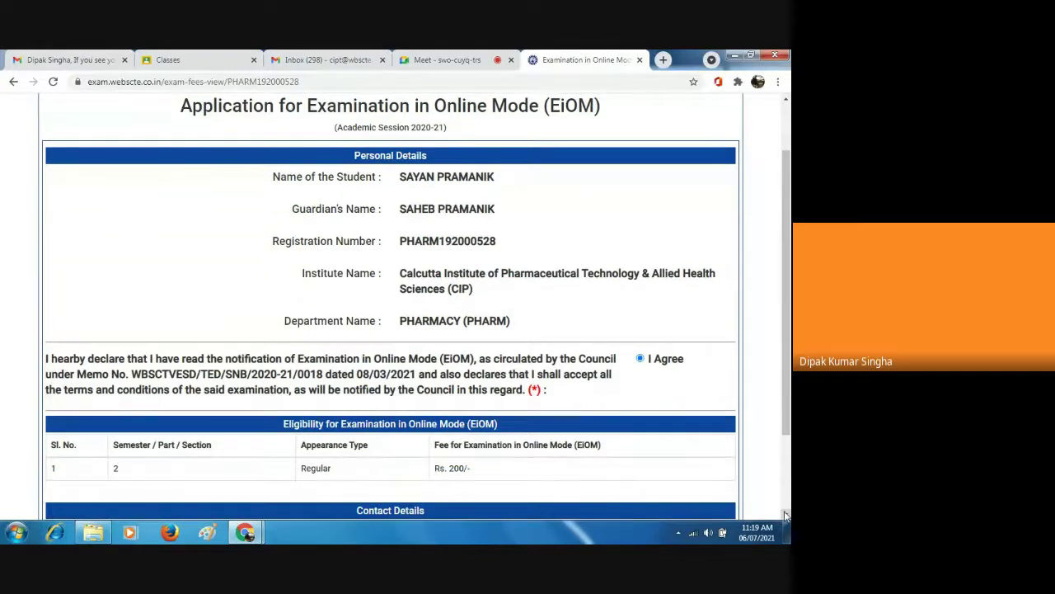
scroll(785, 516, "down", 3)
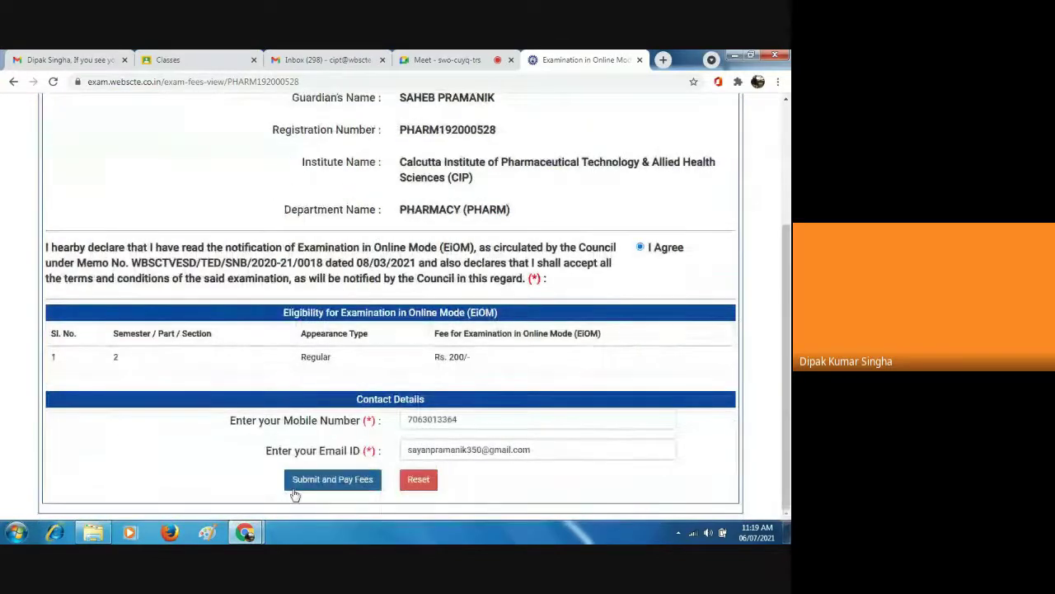
left_click(310, 486)
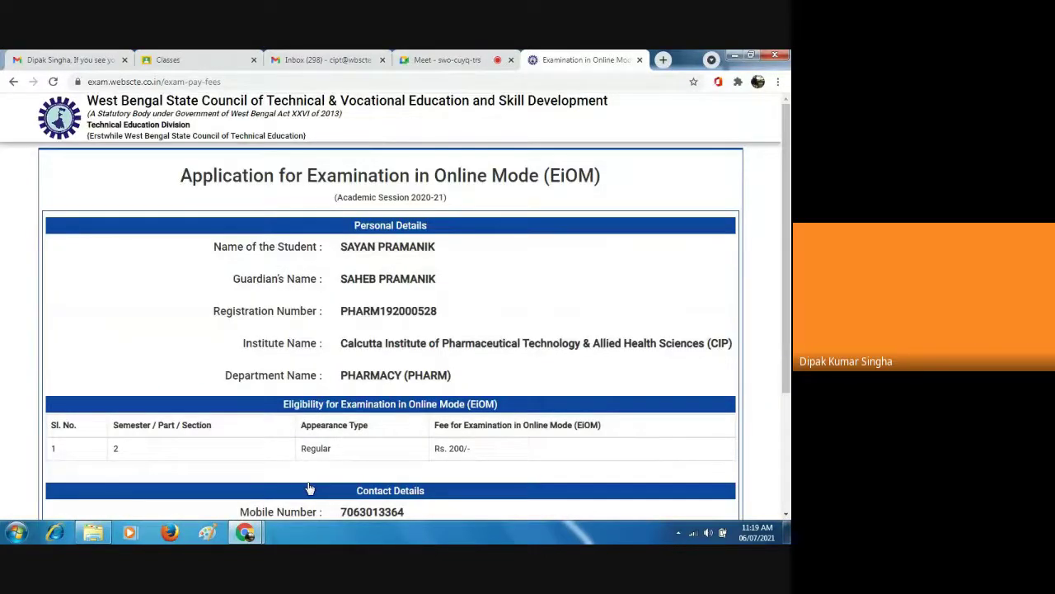
Scroll through the fee summary's details and payment options, then go back to the declaration page.
scroll(786, 513, "down", 2)
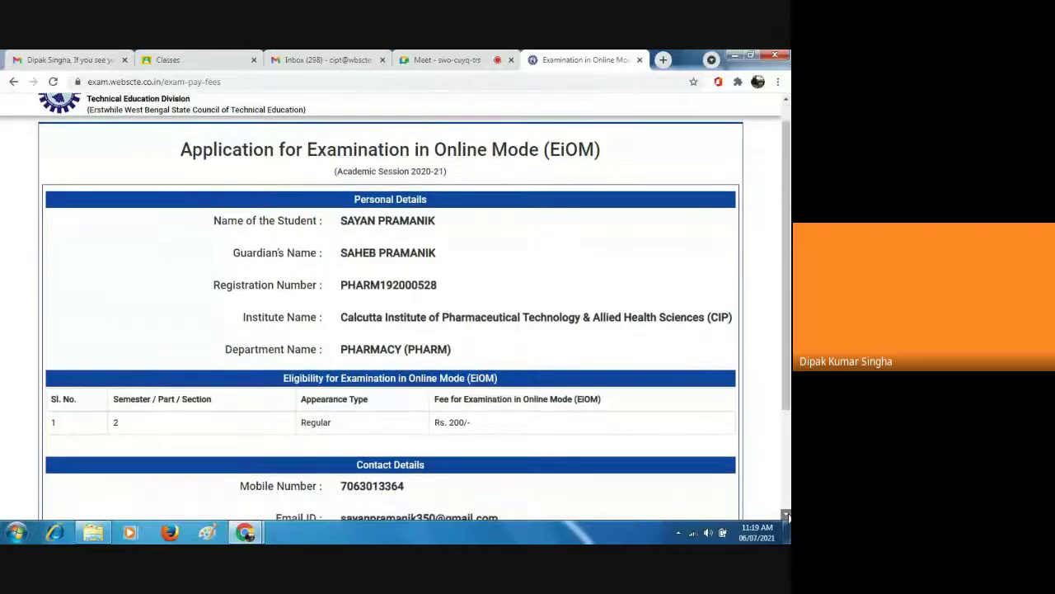
scroll(786, 516, "down", 2)
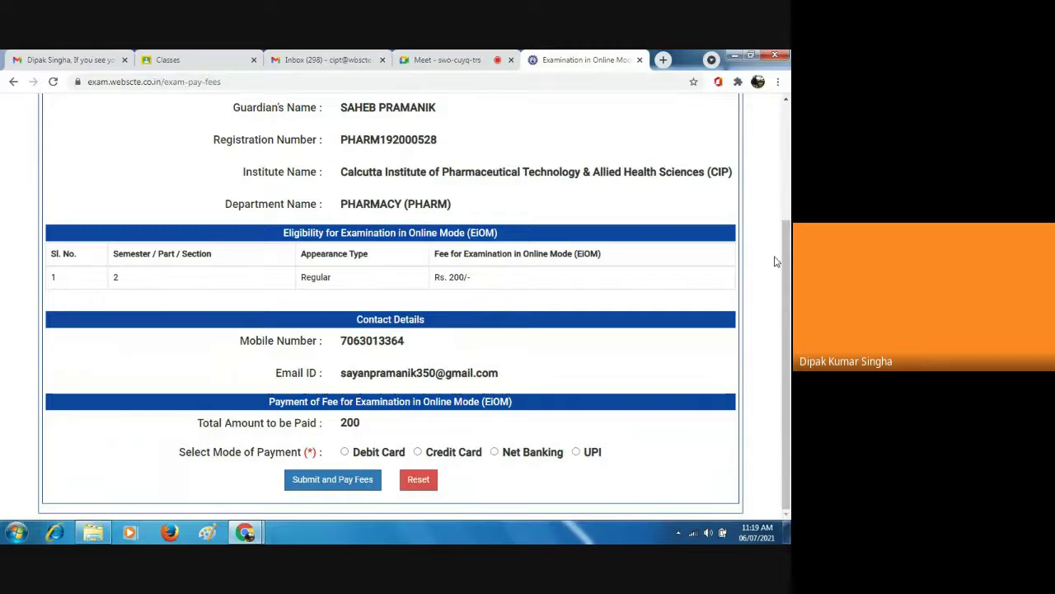
left_click(786, 101)
left_click(786, 100)
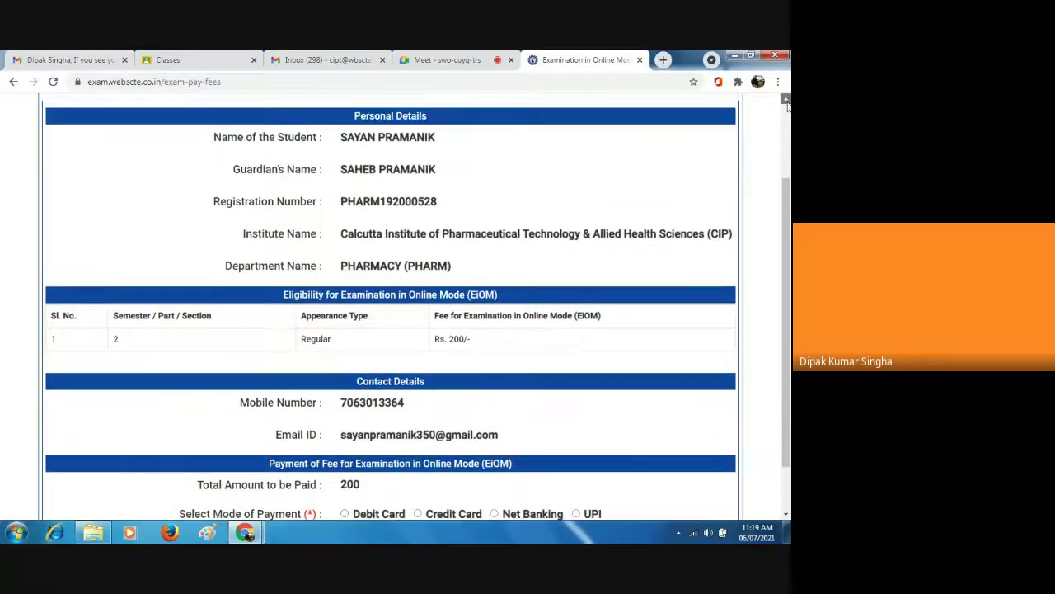
left_click(785, 100)
left_click(786, 100)
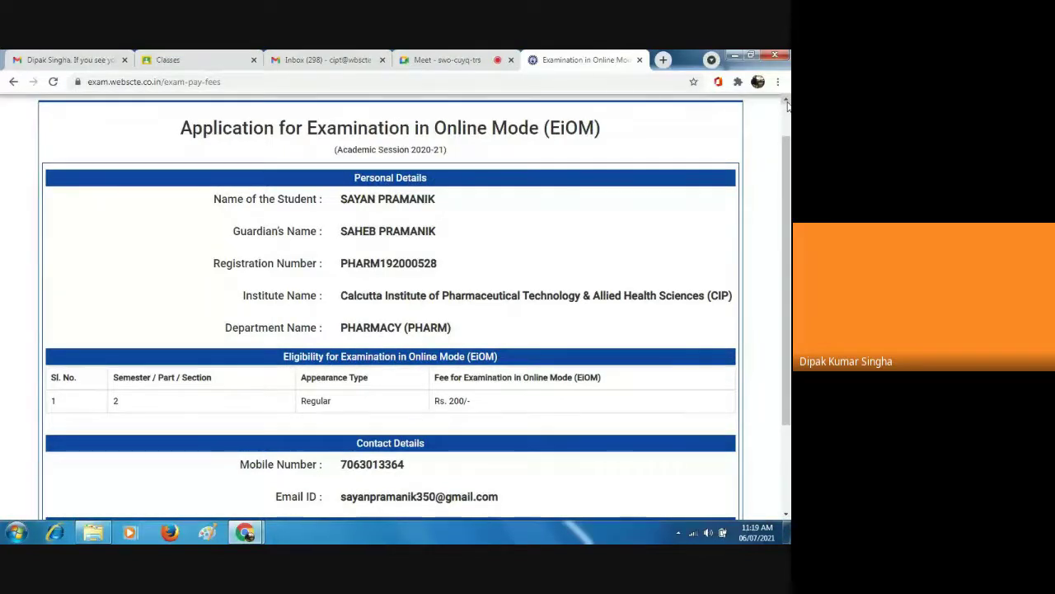
left_click(787, 458)
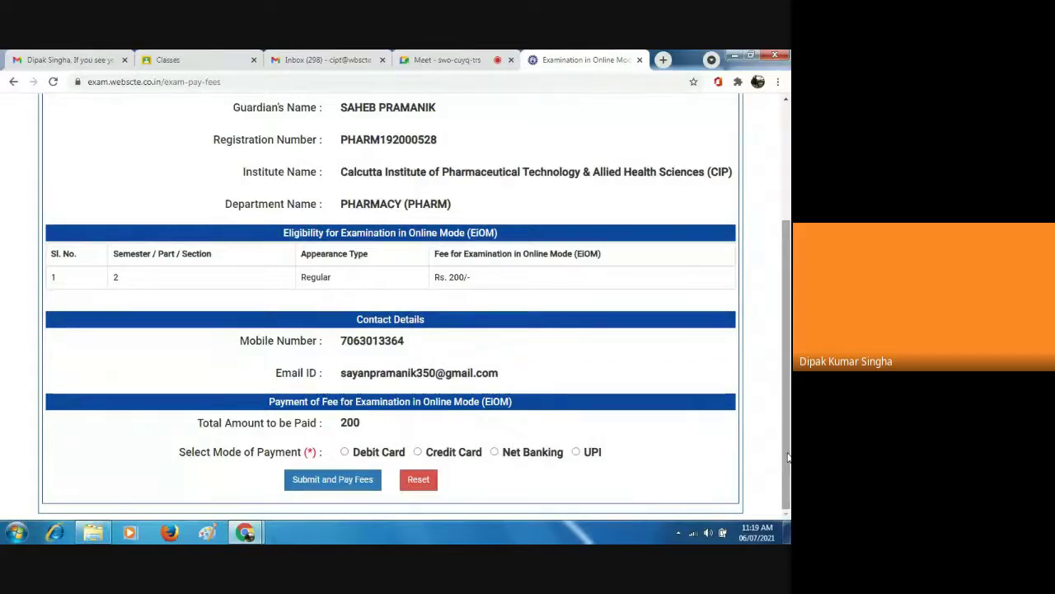
scroll(787, 194, "up", 1)
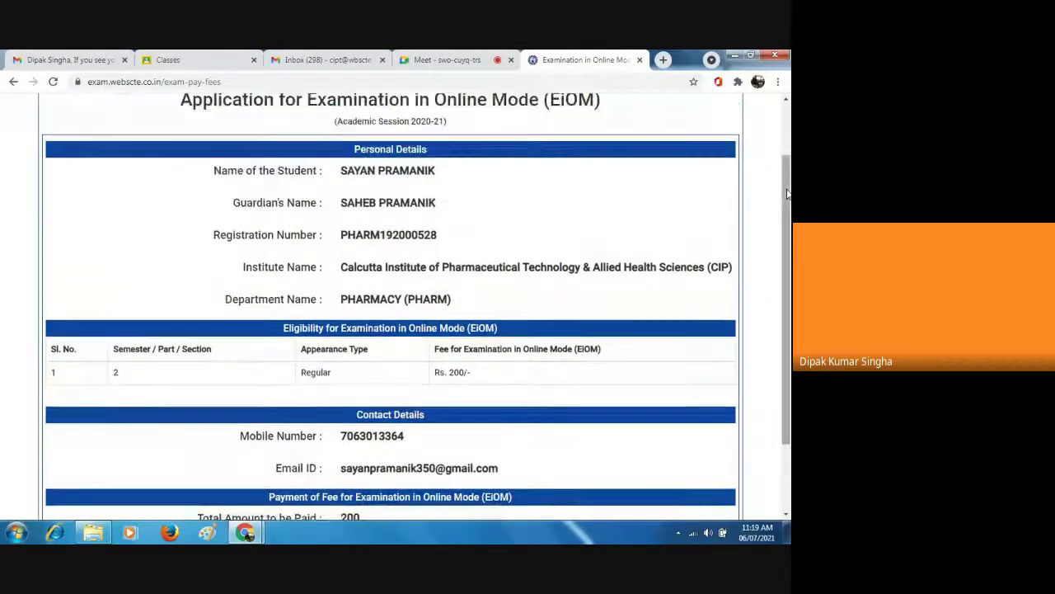
scroll(787, 146, "up", 1)
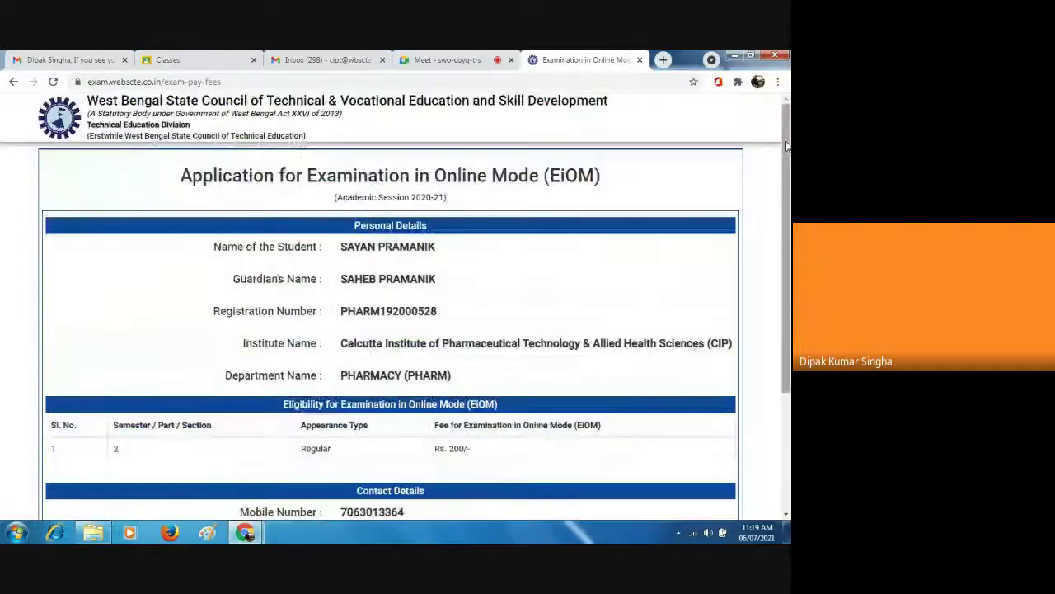
left_click(14, 83)
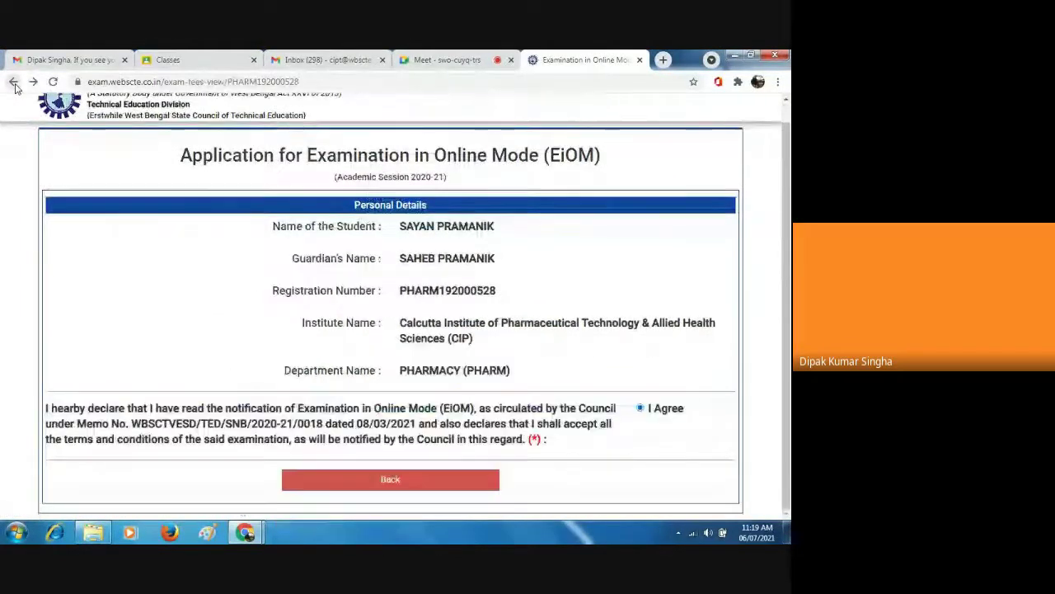
Return to the search page and look up the next student, with the registration number ending in 17.
left_click(14, 83)
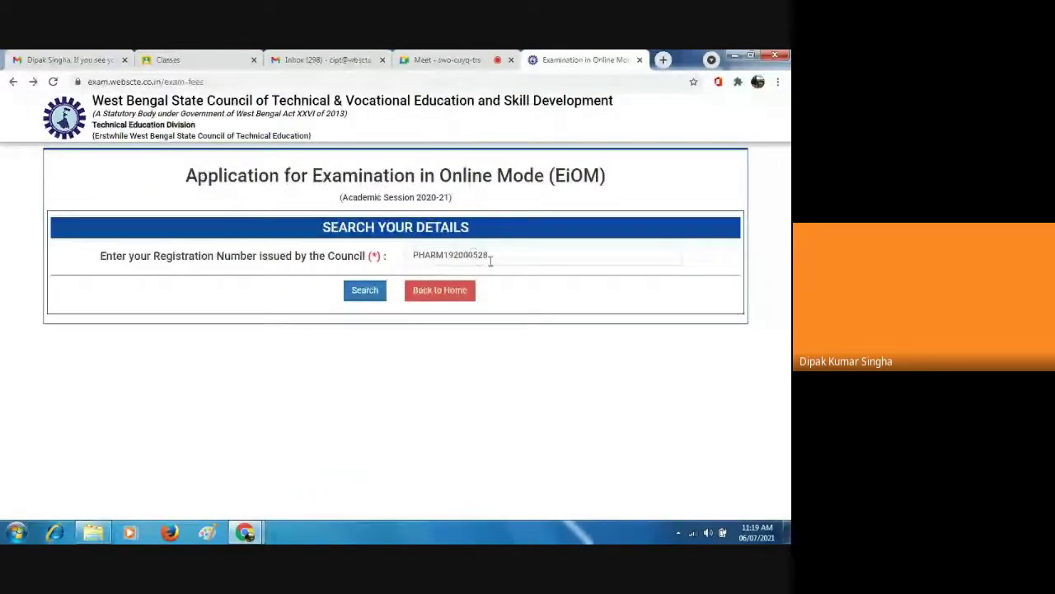
left_click(490, 258)
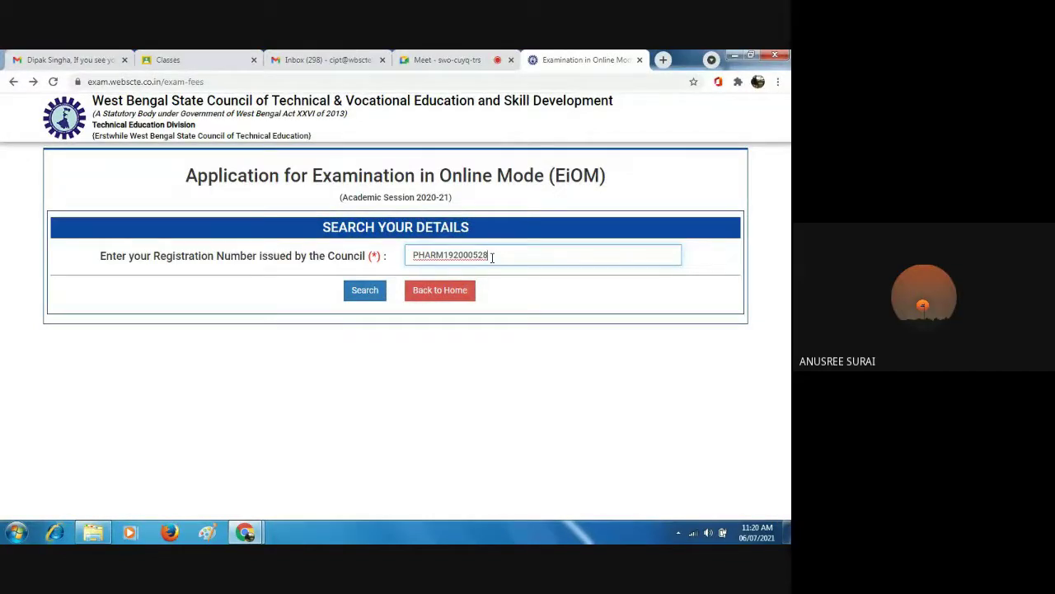
key("BackSpace")
key("BackSpace")
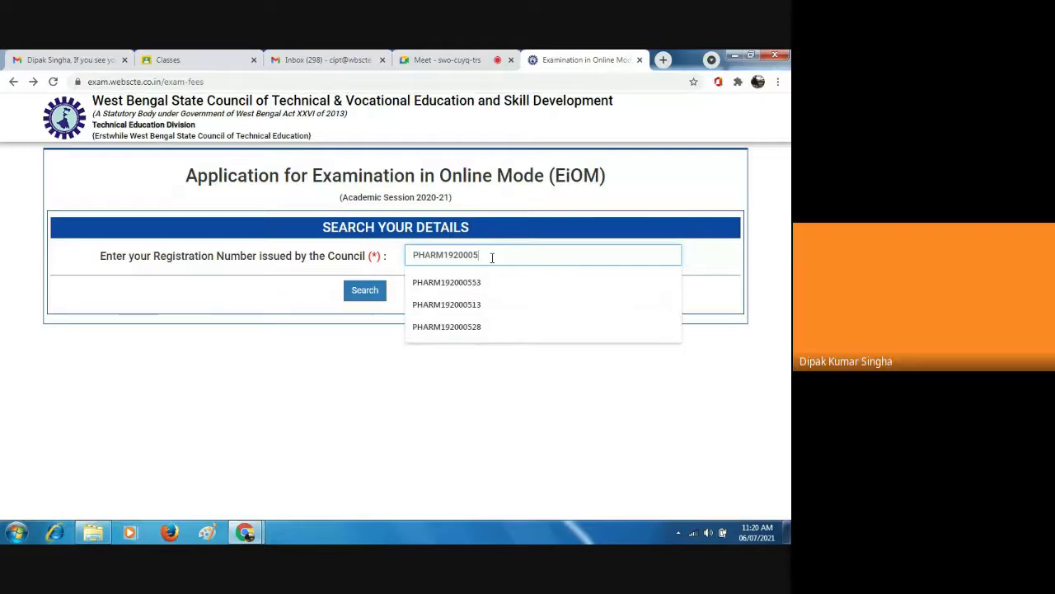
type("17")
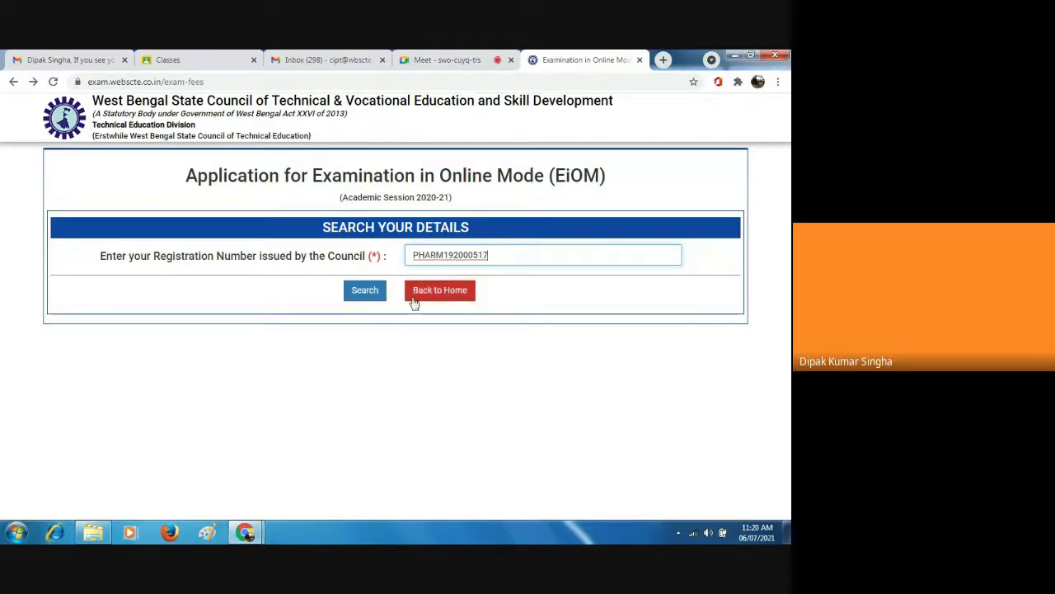
left_click(367, 295)
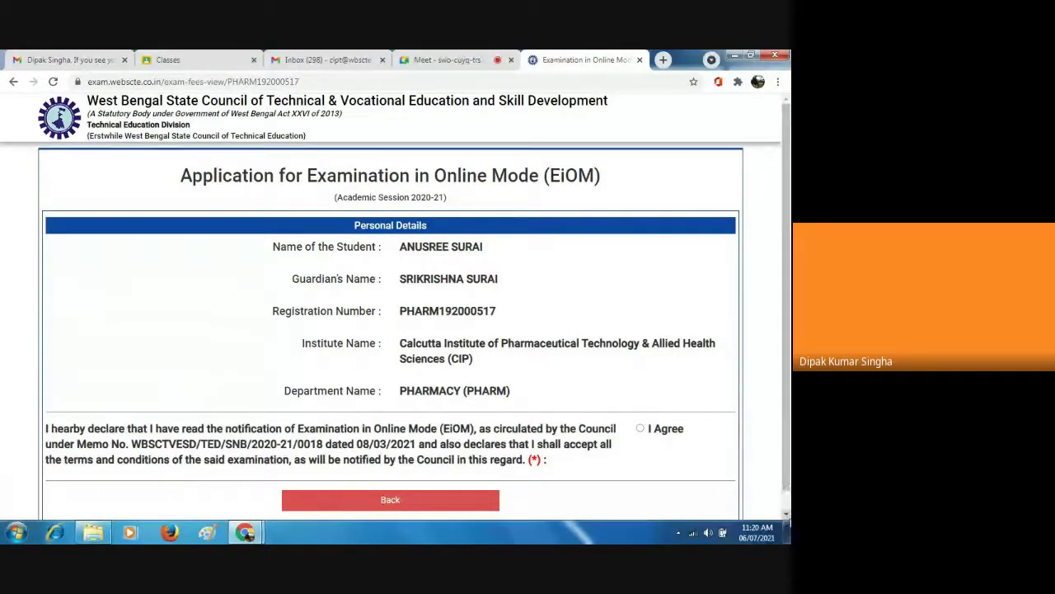
Accept the examination declaration by ticking I Agree.
left_click(786, 515)
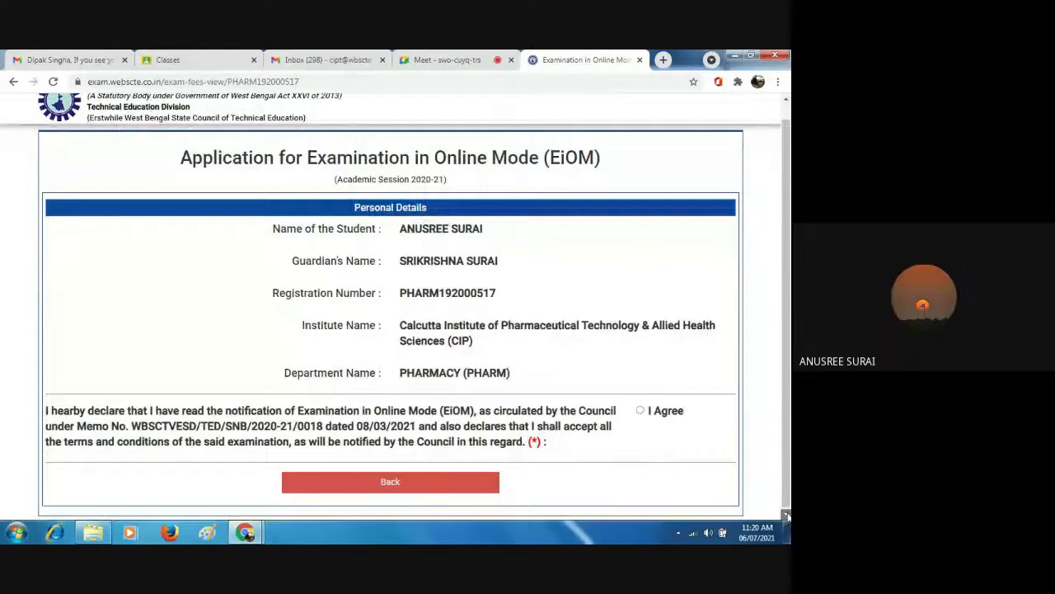
left_click(640, 407)
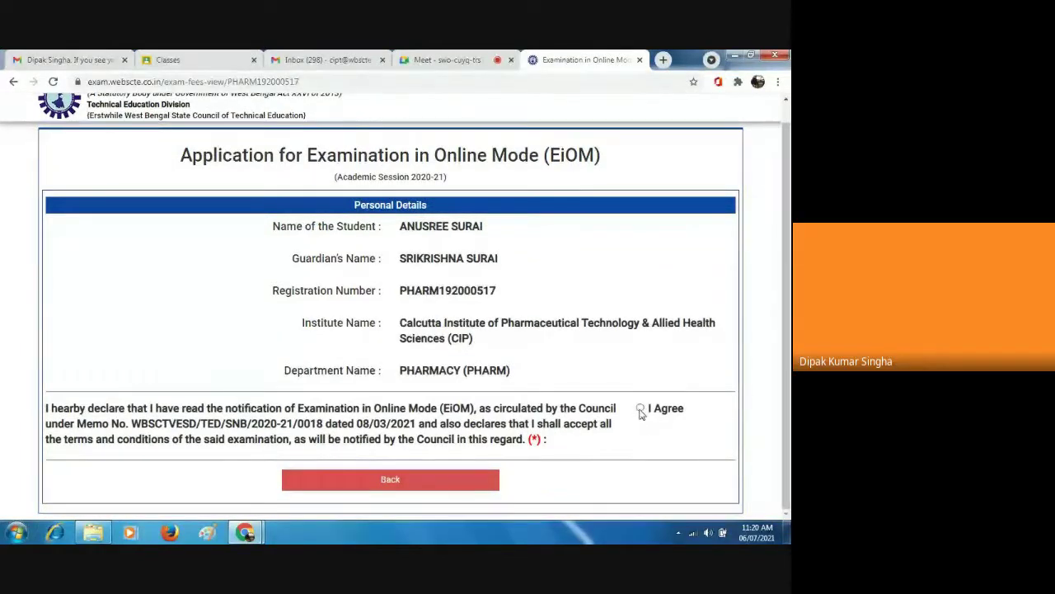
left_click(786, 515)
left_click(786, 515)
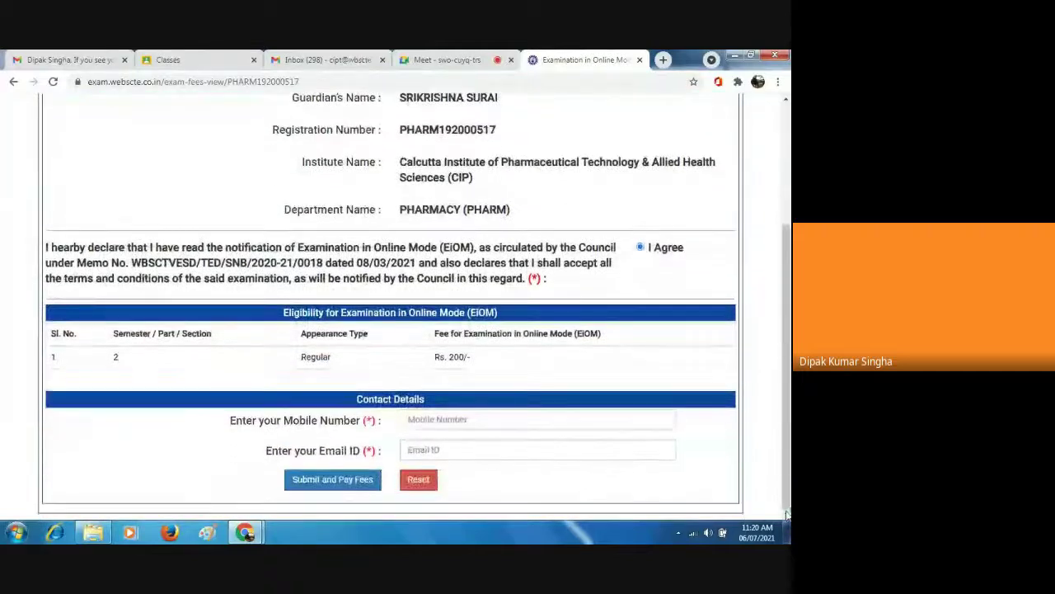
Start filling in the student's mobile number, then switch to the Google Meet tab.
left_click(408, 420)
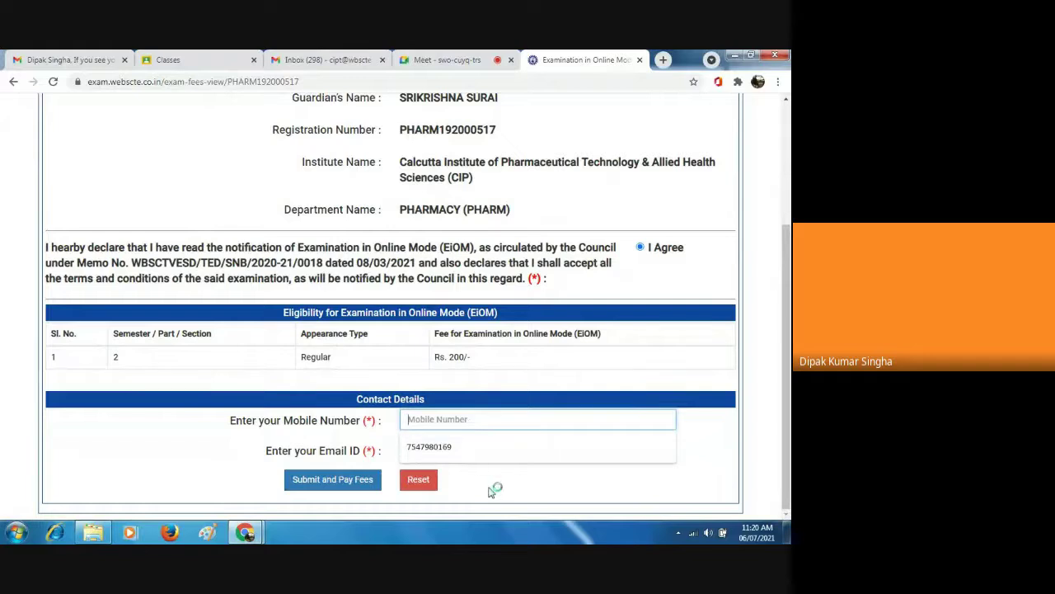
left_click(662, 495)
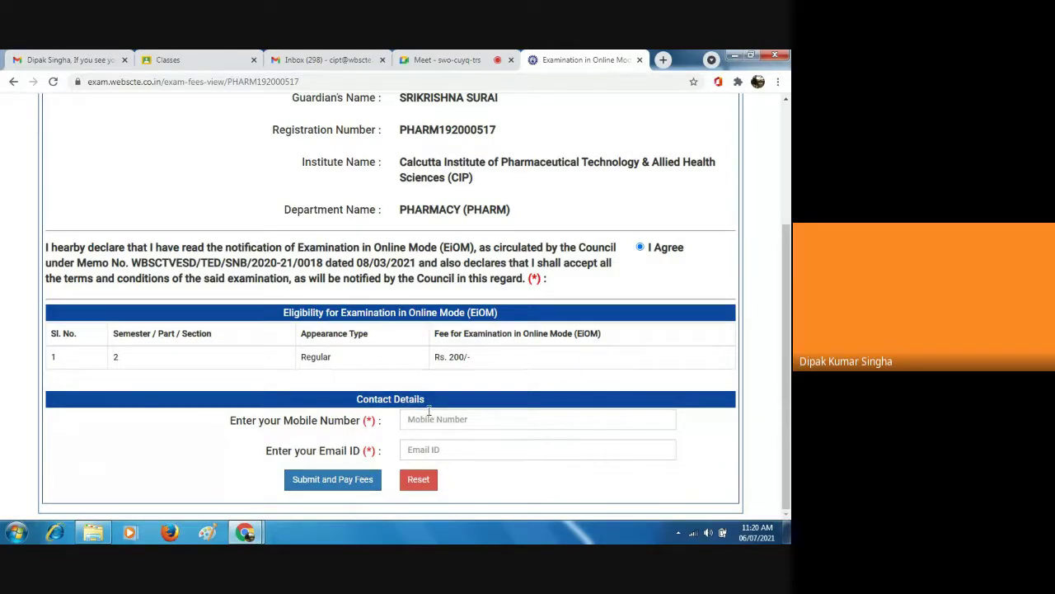
left_click(421, 418)
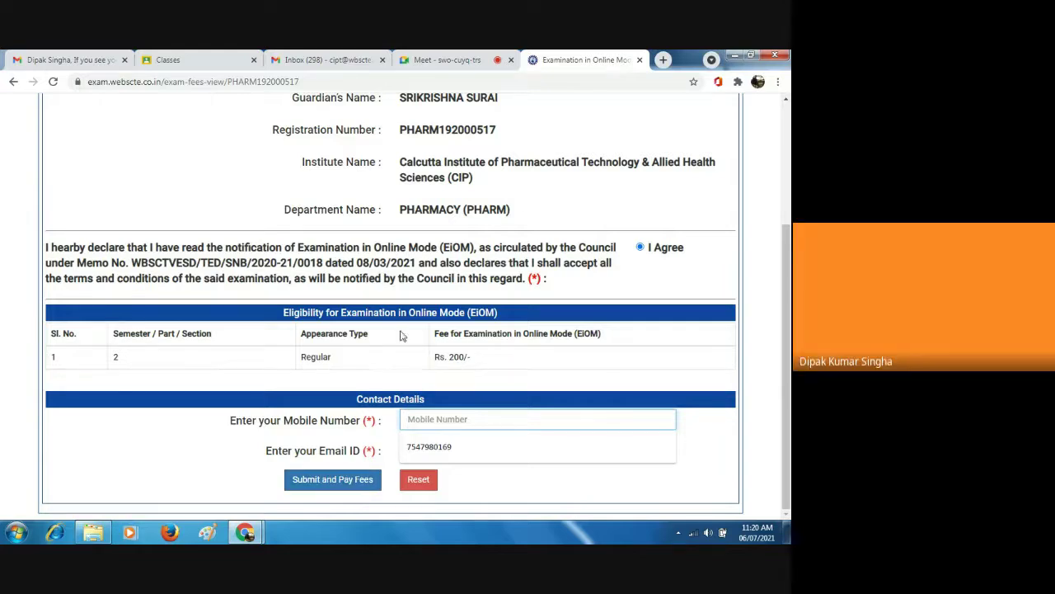
left_click(466, 59)
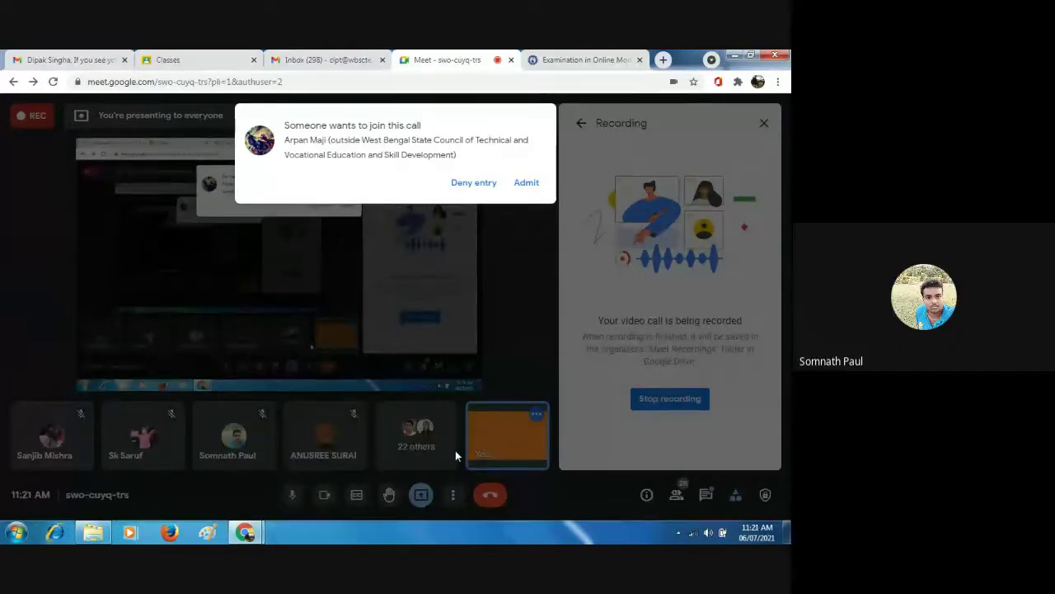
Deny the first join request, admit the four other waiting participants, and open the More options menu.
left_click(486, 183)
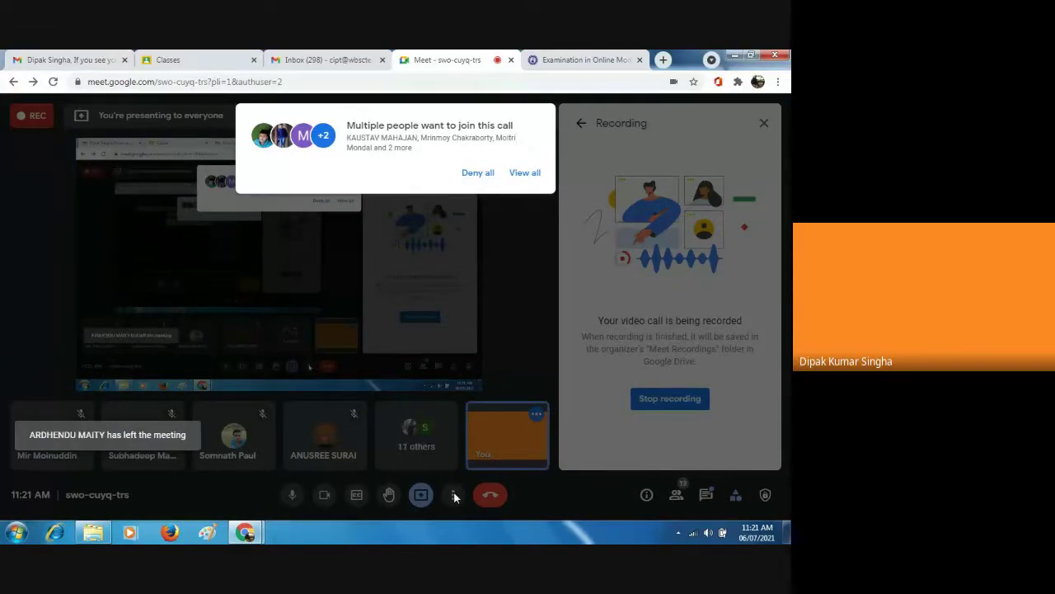
left_click(520, 174)
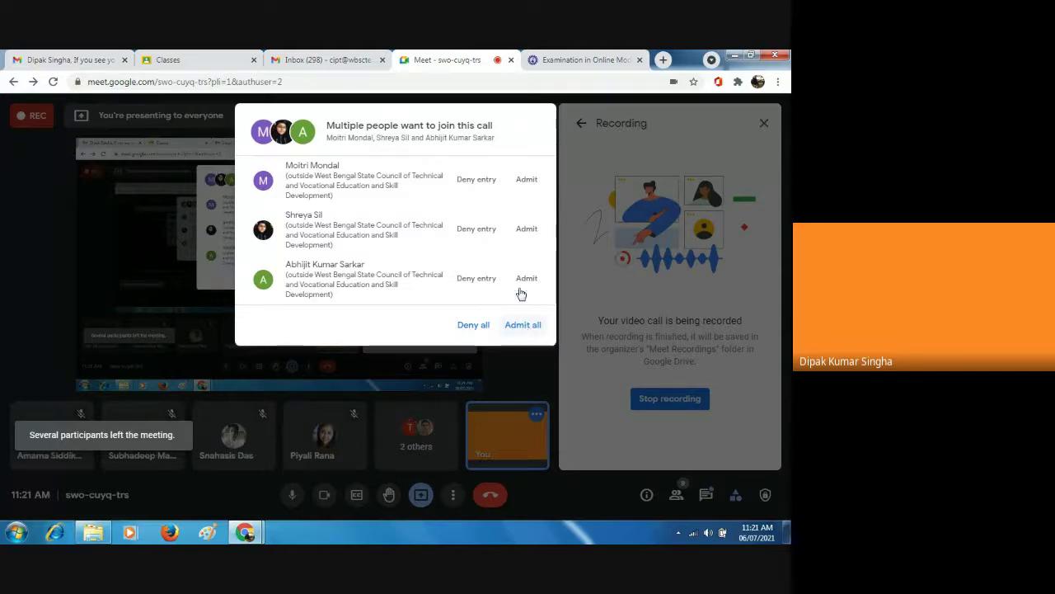
left_click(526, 191)
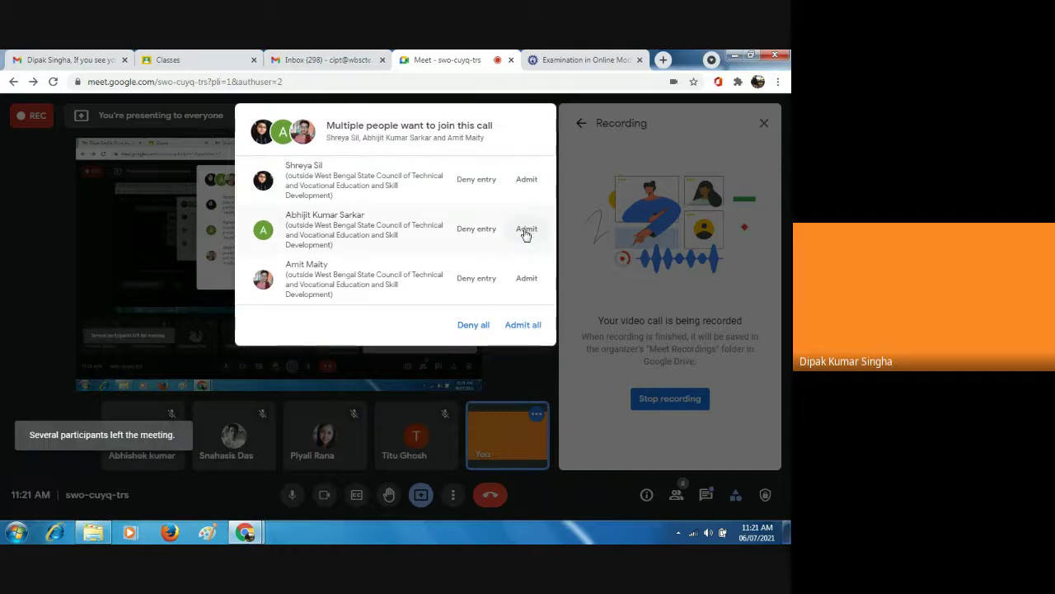
left_click(526, 234)
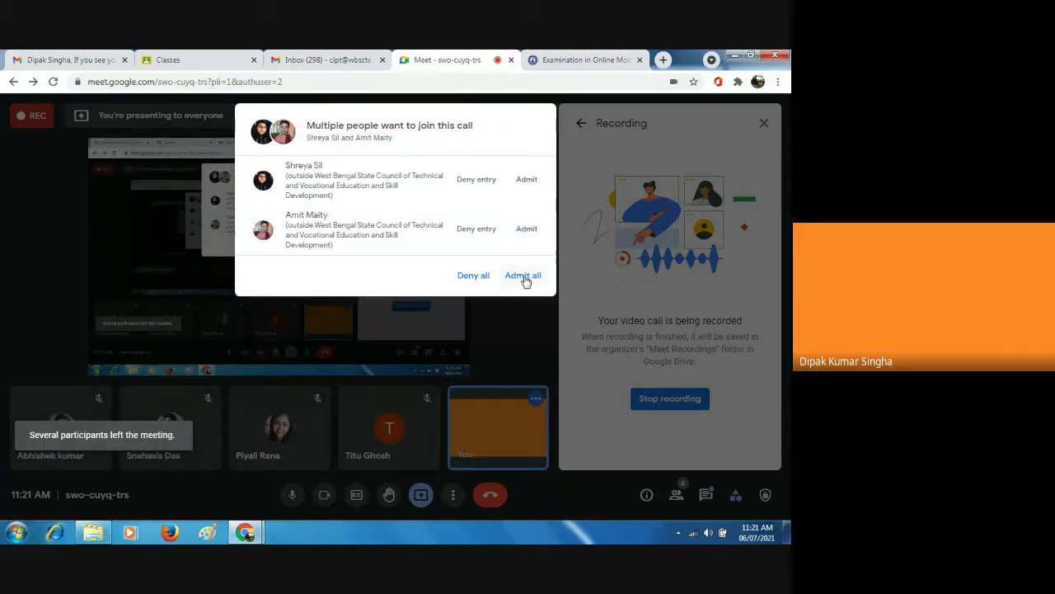
left_click(526, 231)
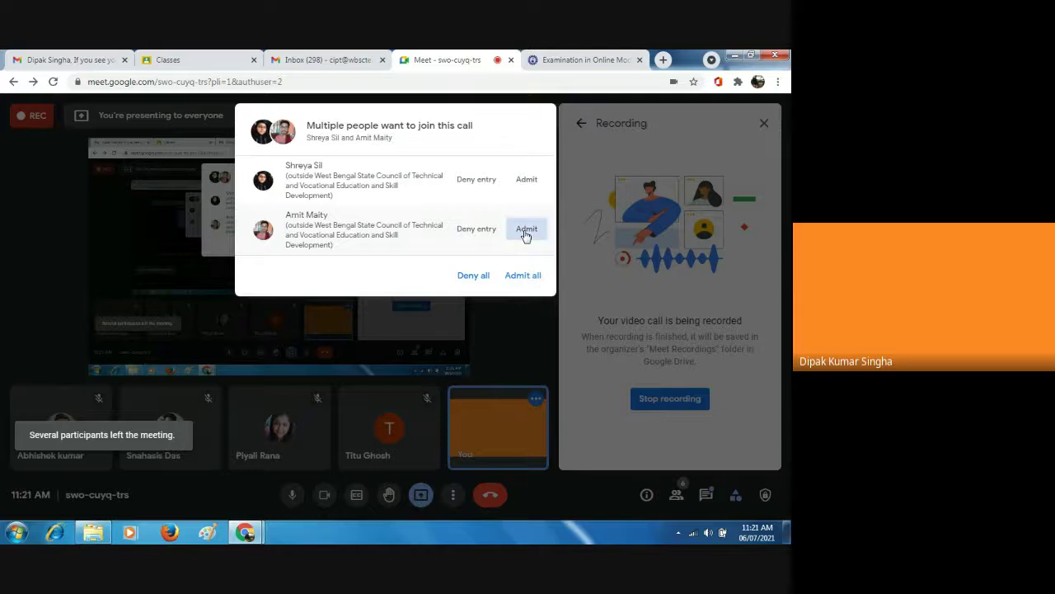
left_click(526, 183)
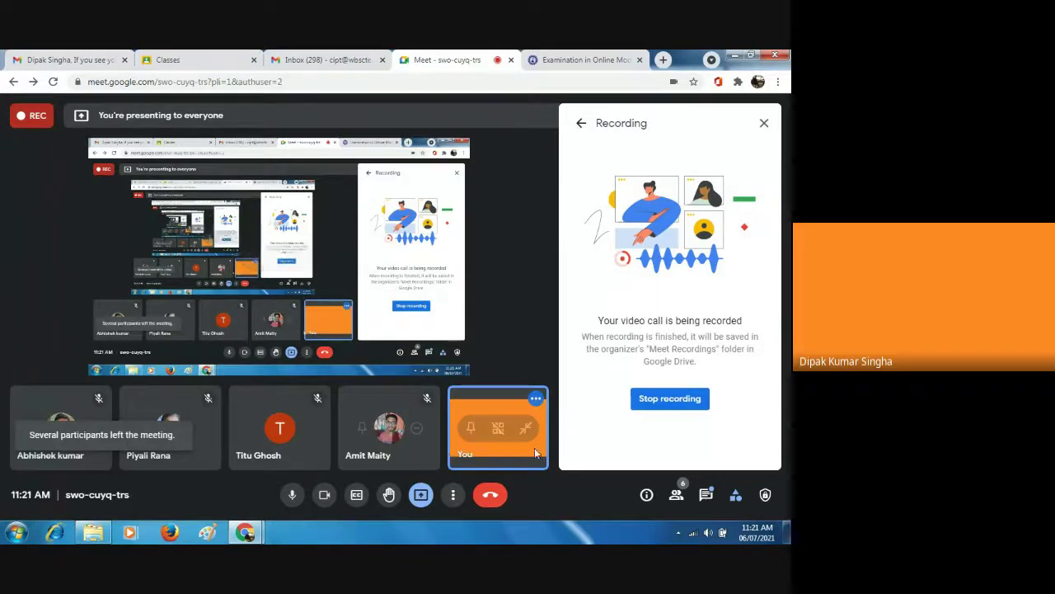
left_click(452, 495)
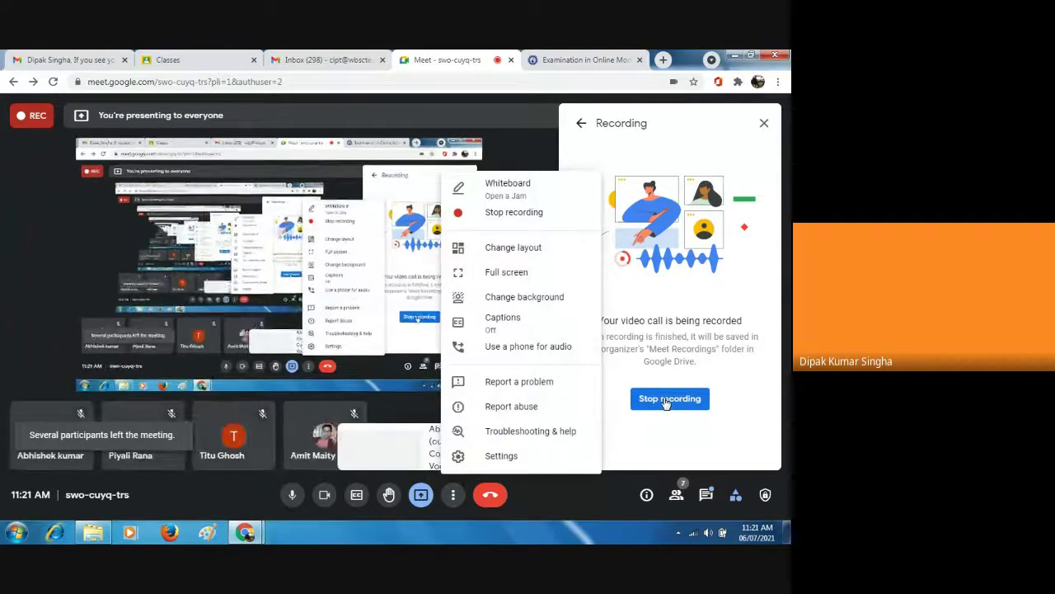